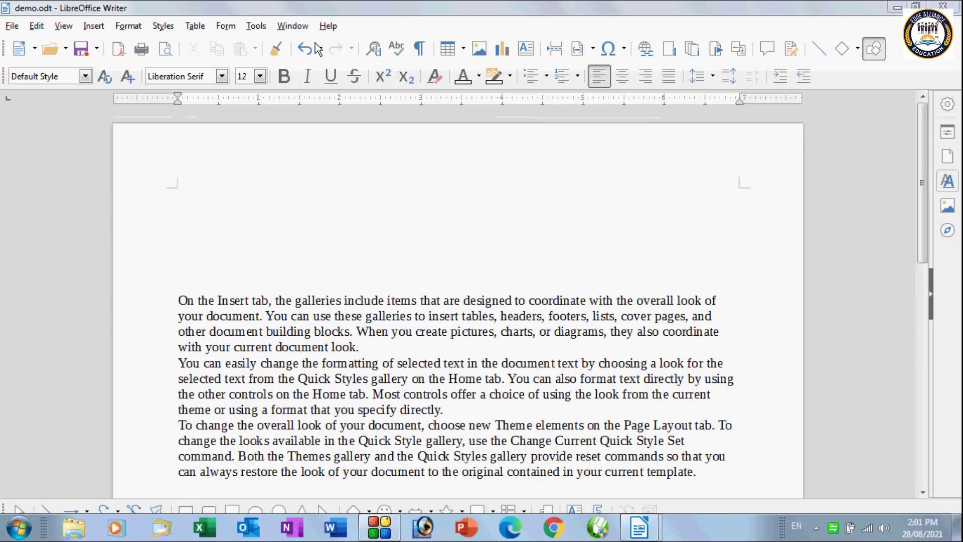
# Step: Apply the right-pointing arrow bullet style to the empty paragraph above the body text
pyautogui.click(546, 76)
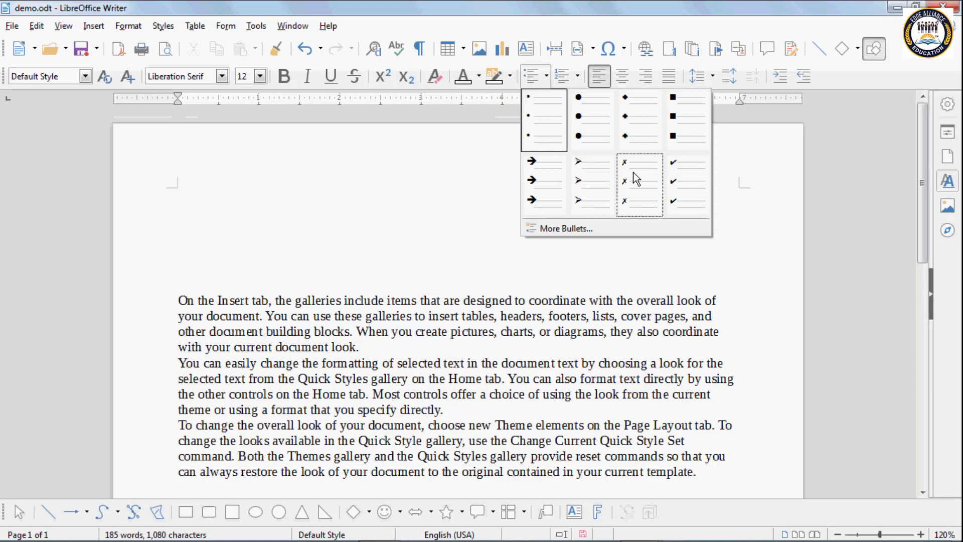
pyautogui.click(585, 169)
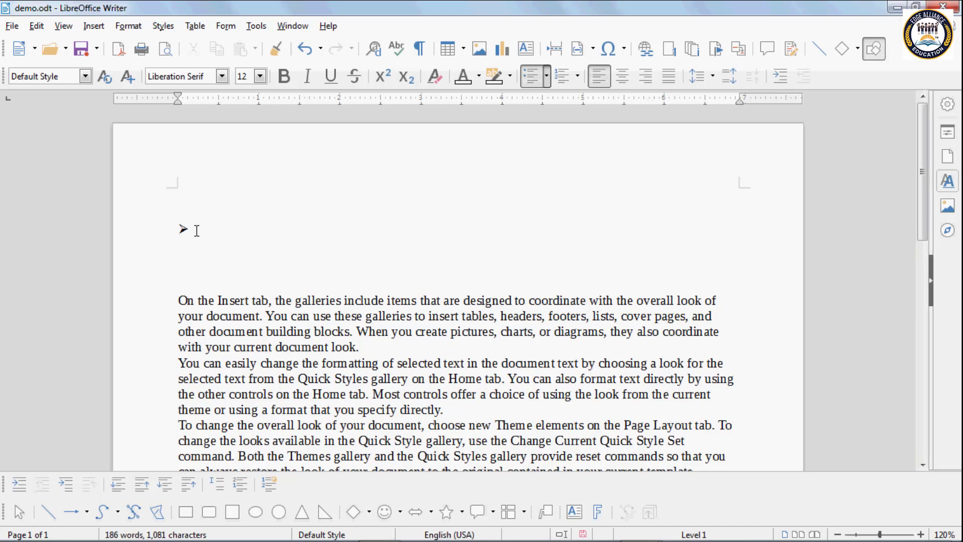
# Step: Enter the bullet items Good, Better, Best and More on separate lines, fixing typos
pyautogui.write('Good')
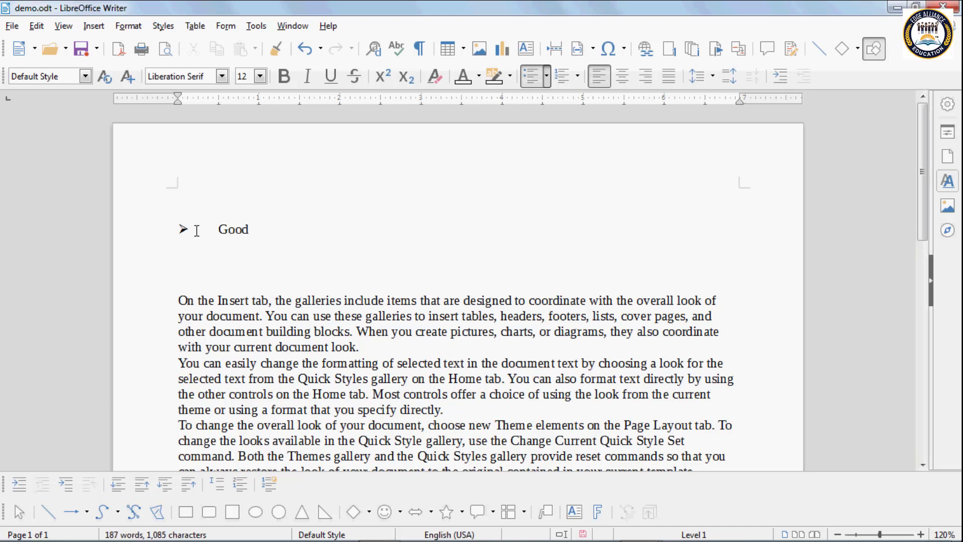
pyautogui.press('Return')
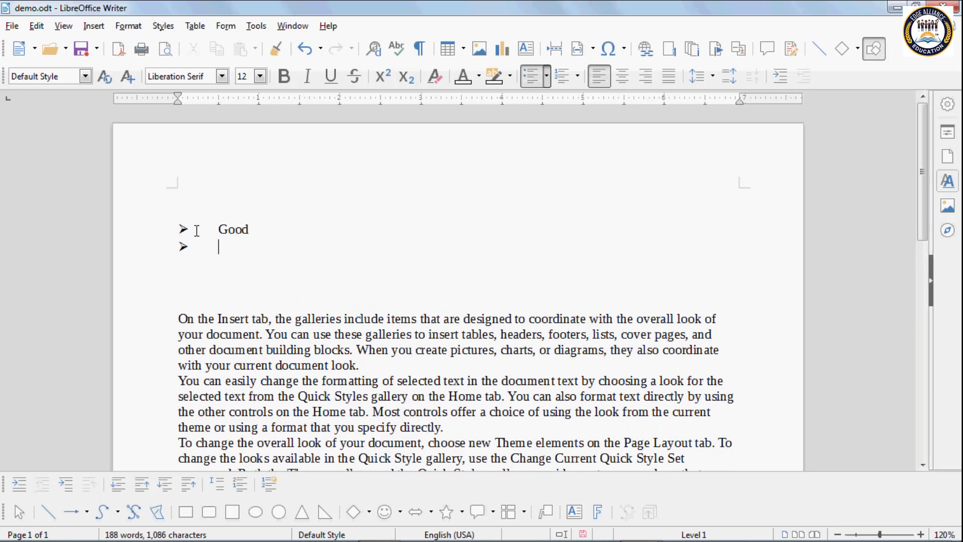
pyautogui.write('bi')
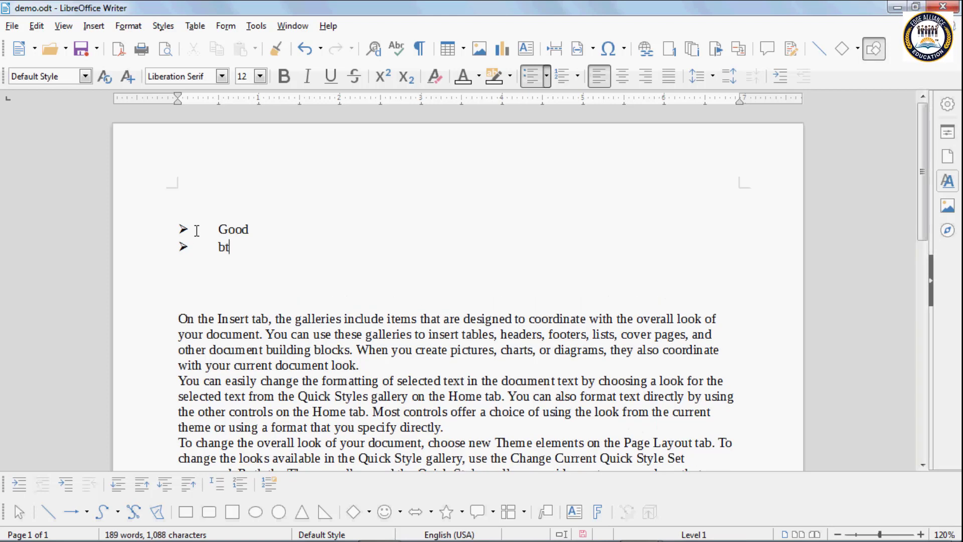
pyautogui.press('BackSpace')
pyautogui.press('BackSpace')
pyautogui.write('Bet')
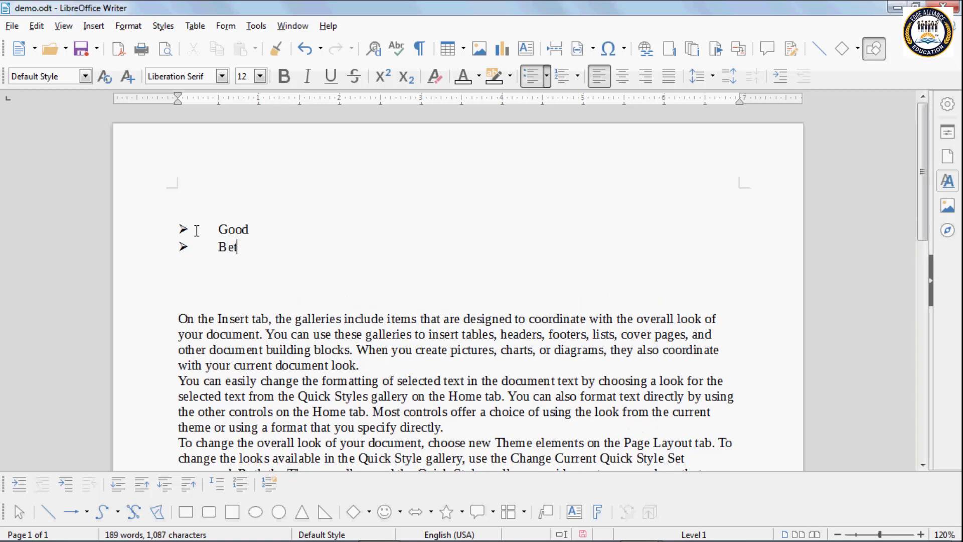
pyautogui.write('ter')
pyautogui.press('Return')
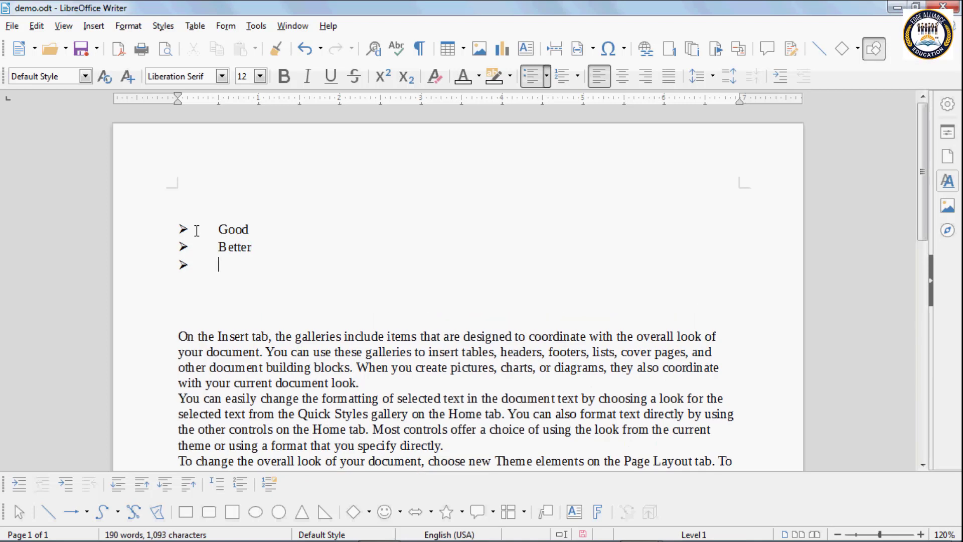
pyautogui.write('Best')
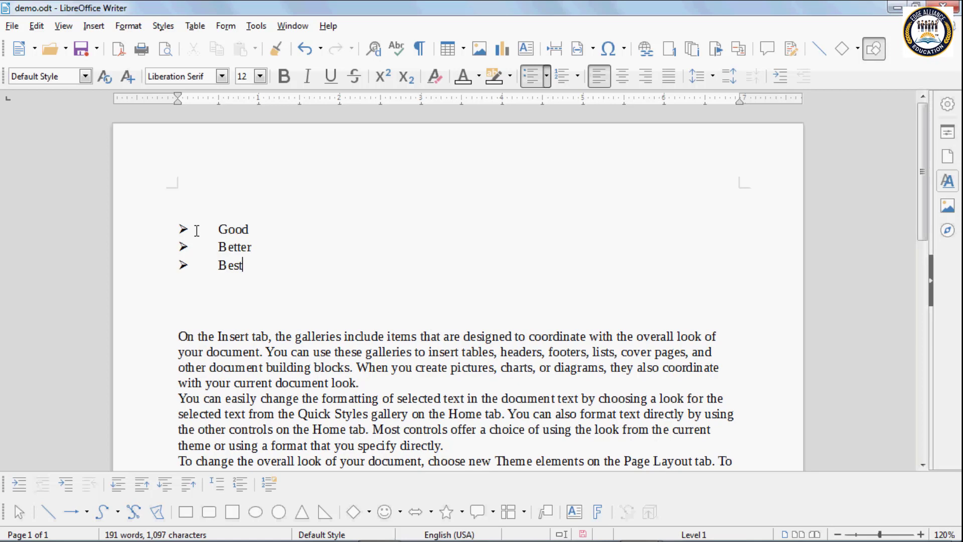
pyautogui.press('Return')
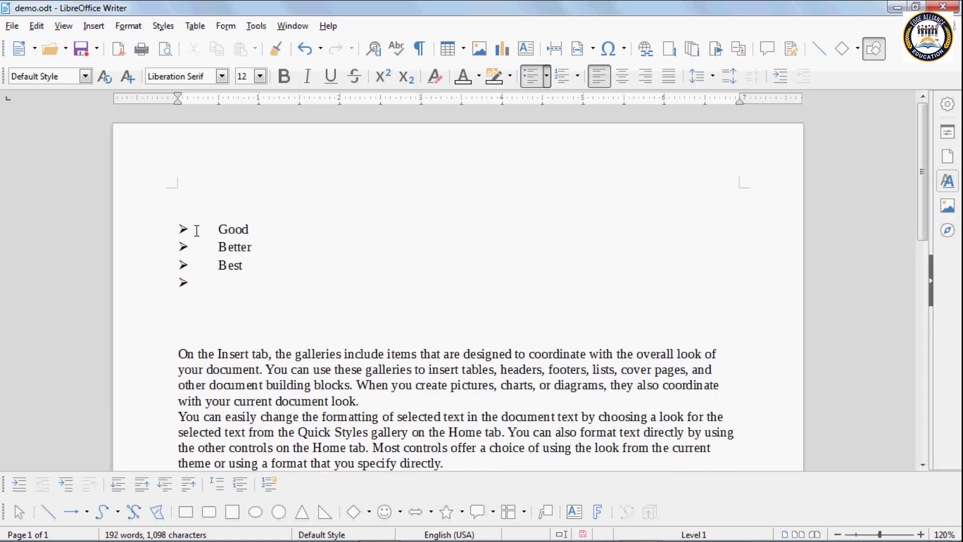
pyautogui.write('Mre')
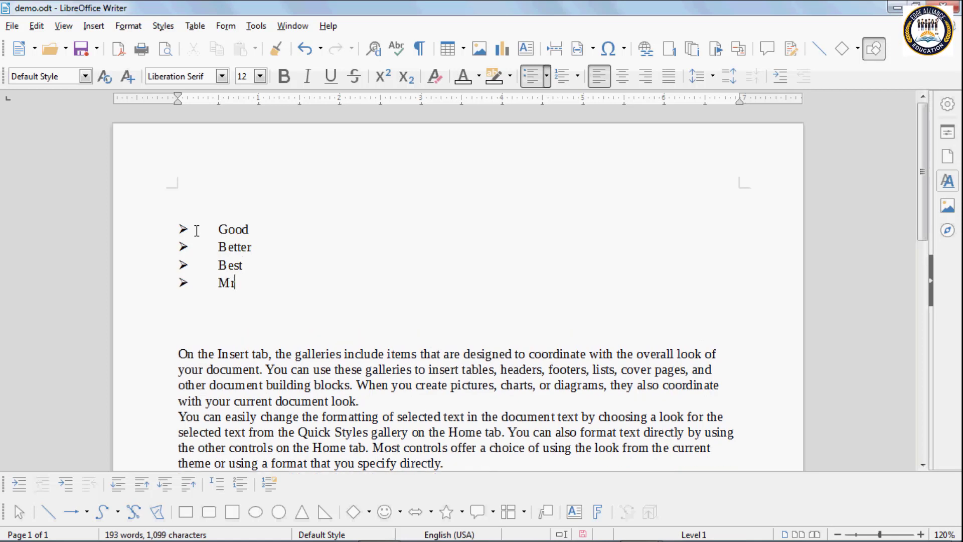
pyautogui.press('BackSpace')
pyautogui.press('BackSpace')
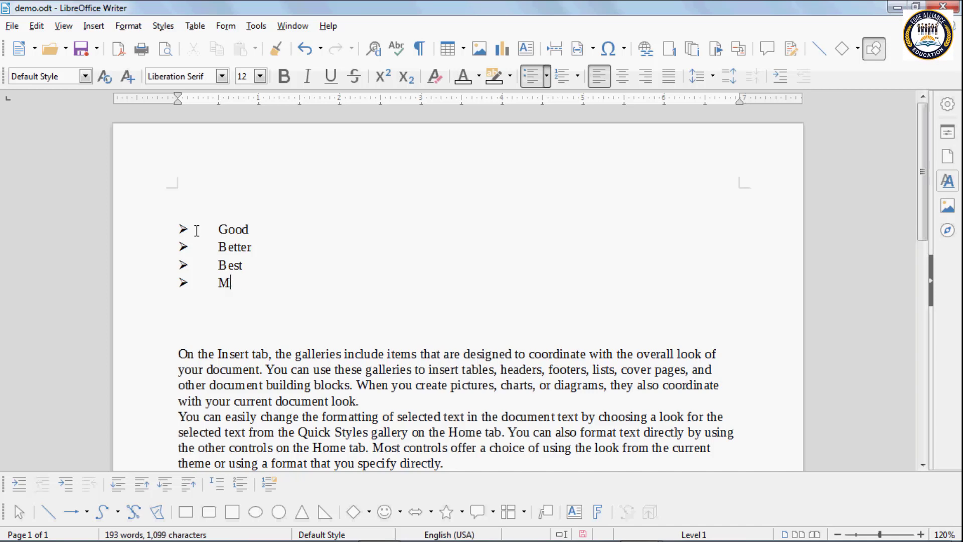
pyautogui.write('ore')
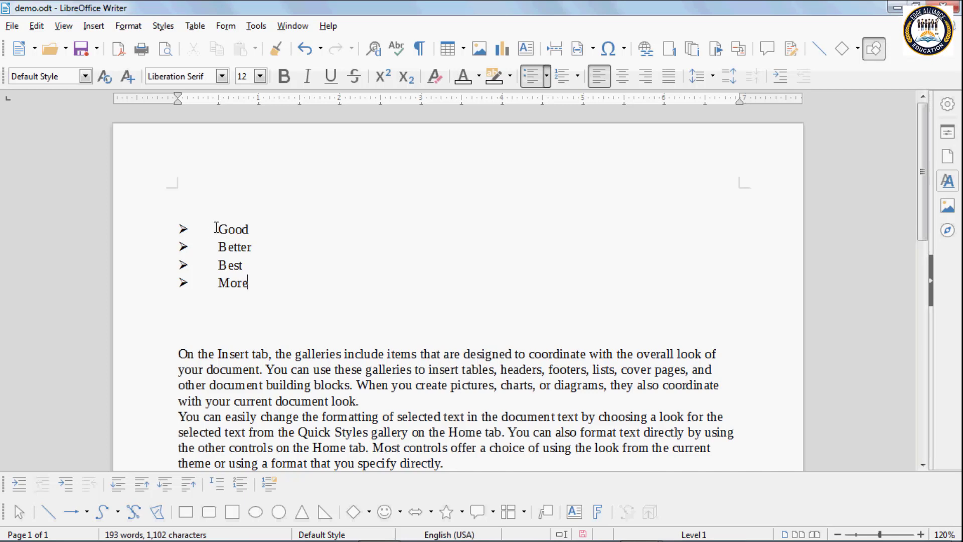
# Step: Select Good through More and remove their arrow bullets in Bullets and Numbering
pyautogui.moveTo(216, 228); pyautogui.dragTo(249, 283)
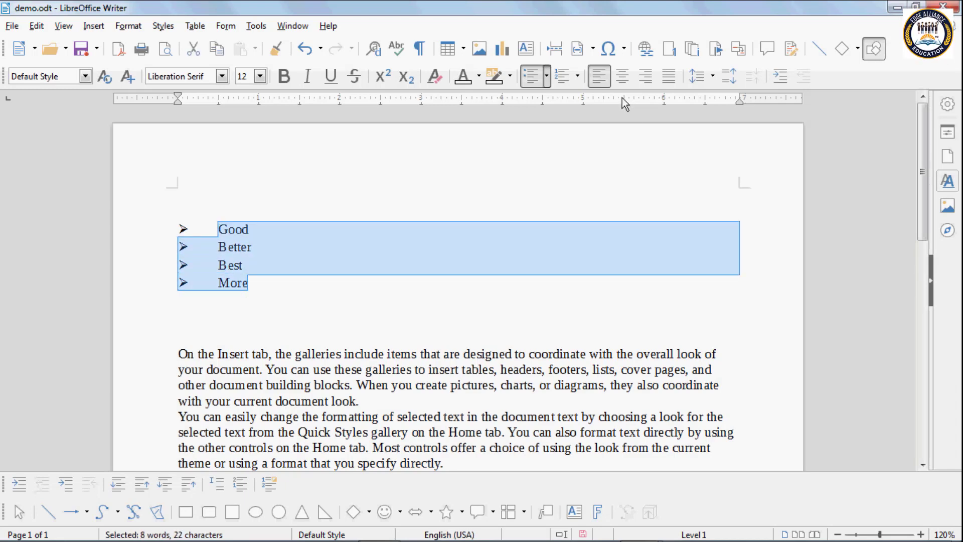
pyautogui.click(548, 79)
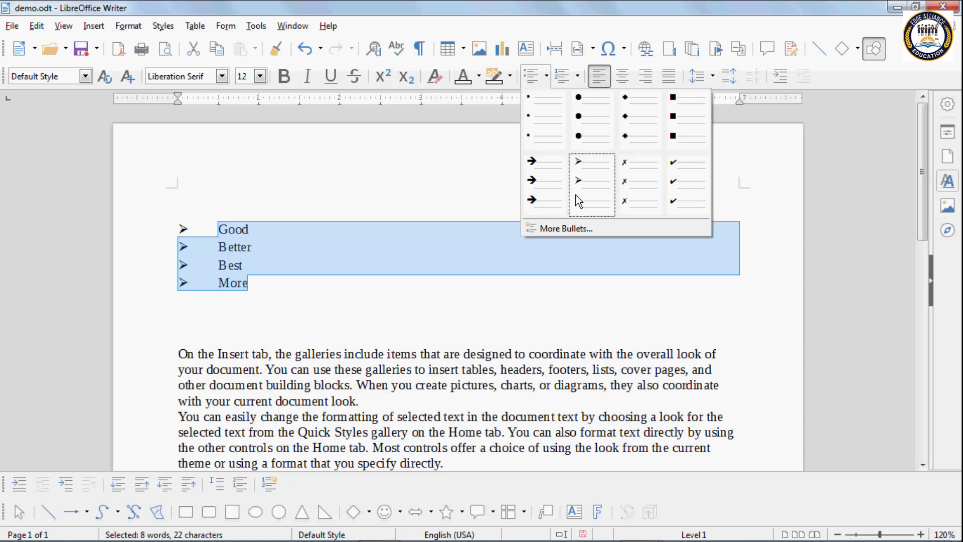
pyautogui.click(581, 231)
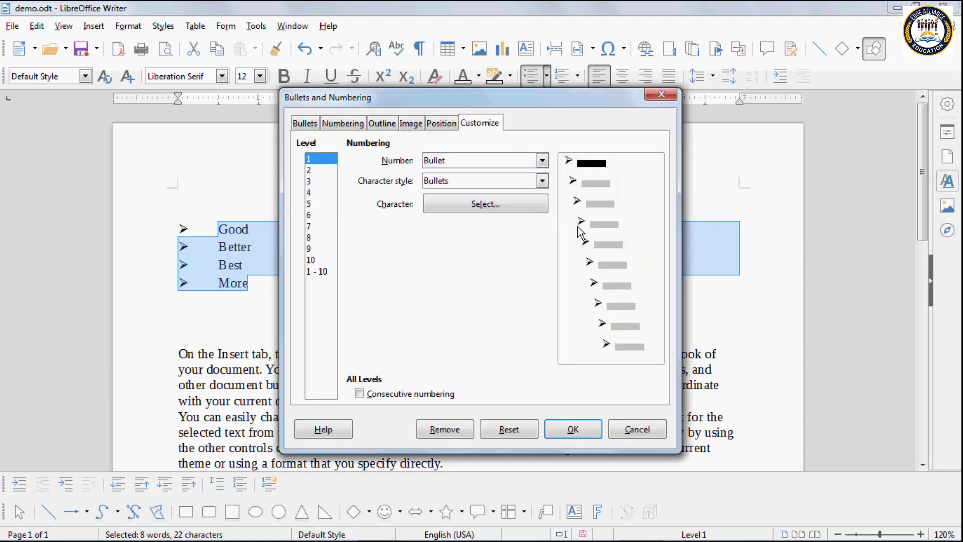
pyautogui.click(304, 125)
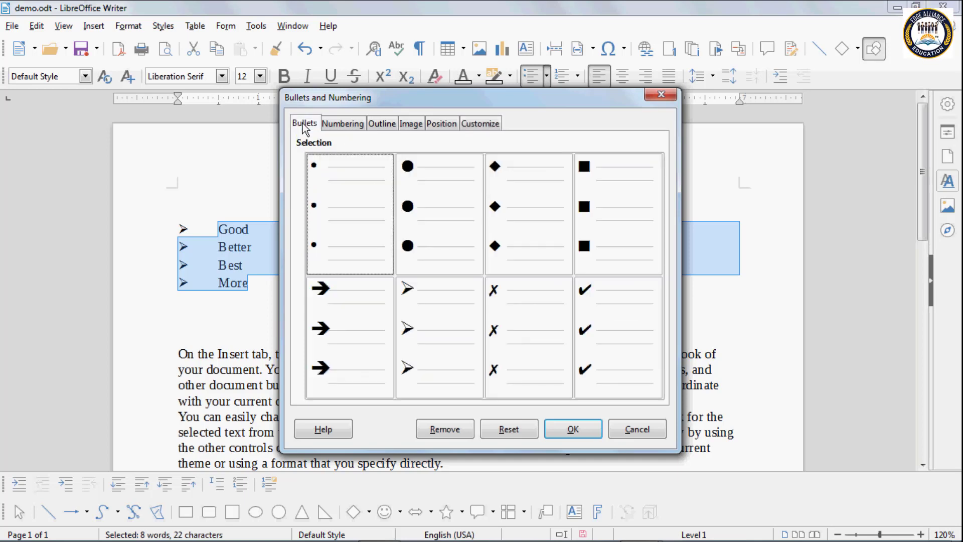
pyautogui.click(444, 429)
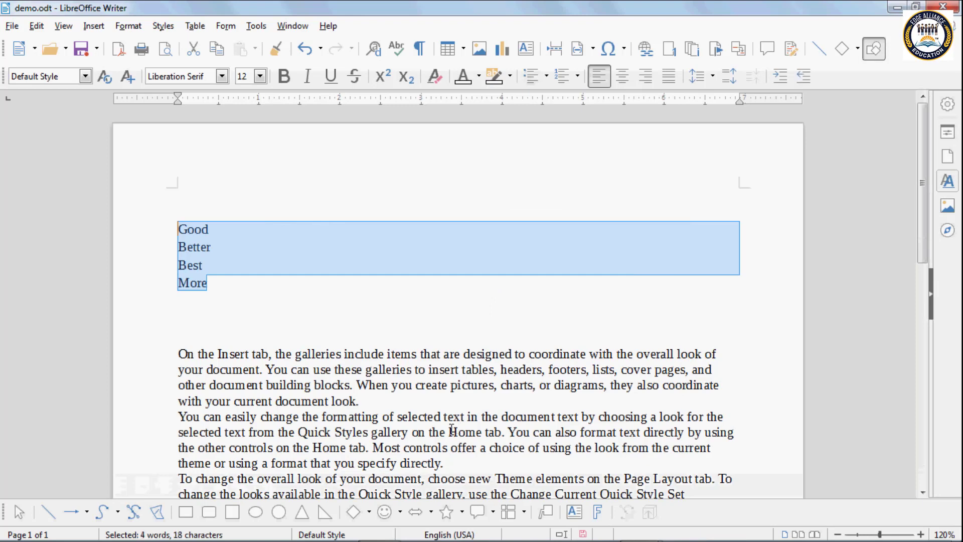
pyautogui.click(229, 291)
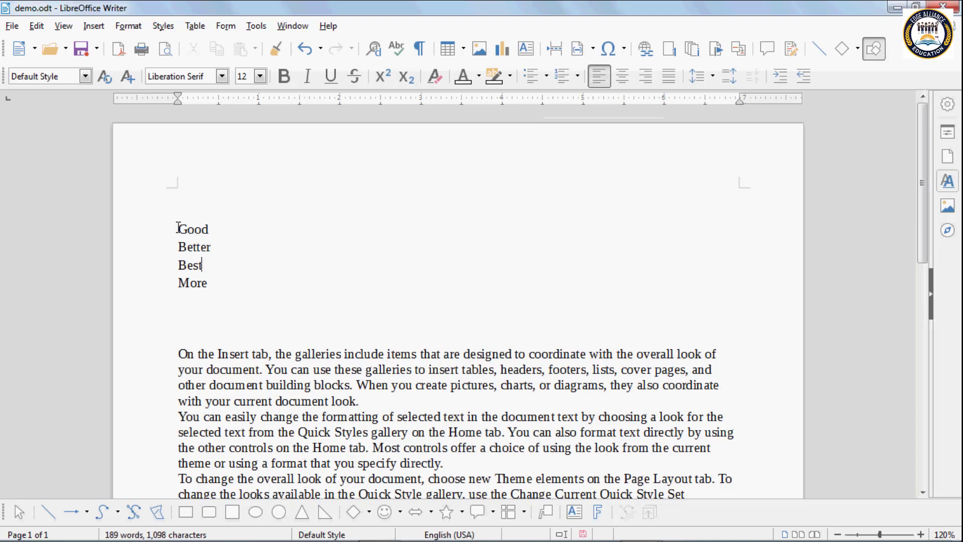
pyautogui.moveTo(178, 229); pyautogui.dragTo(230, 279)
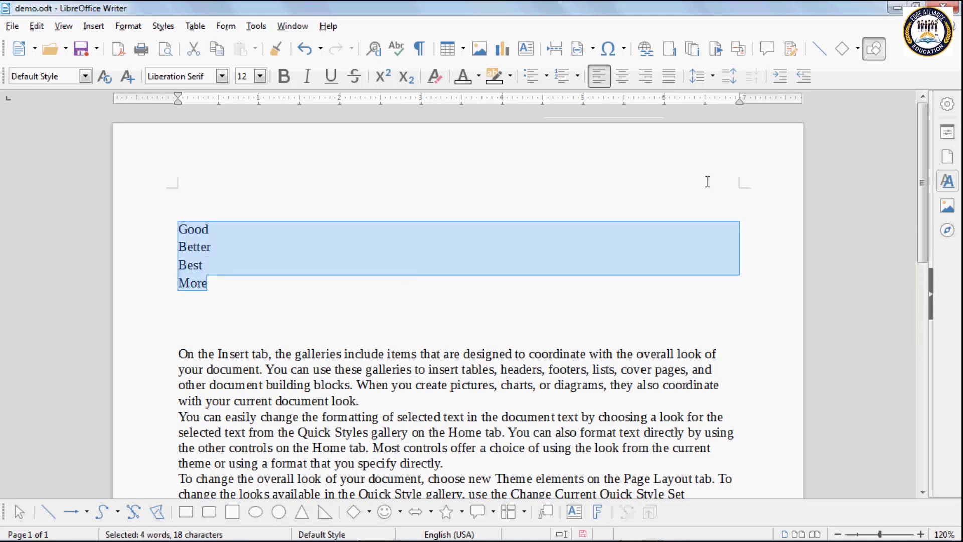
# Step: Number the four lines with 1), then switch to A) and finally a) numbering
pyautogui.click(578, 79)
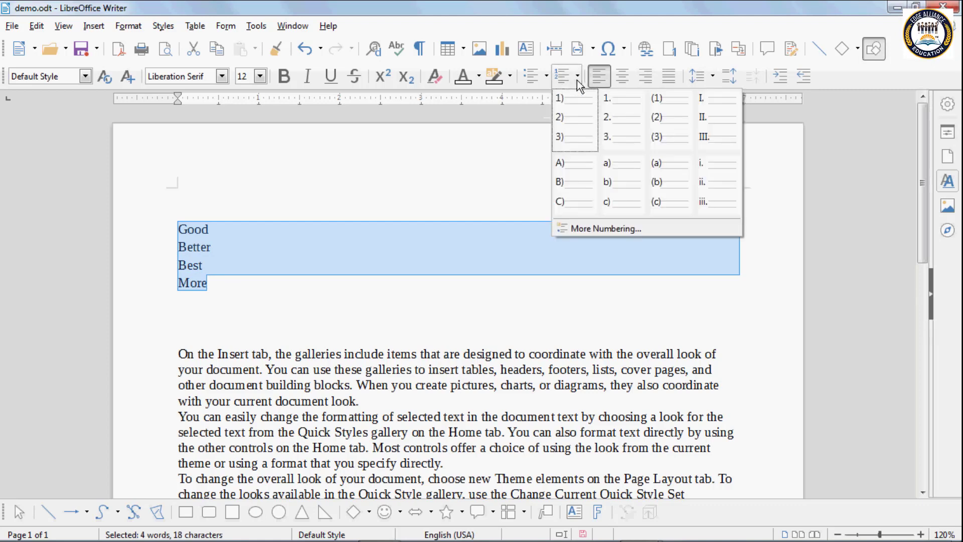
pyautogui.click(565, 108)
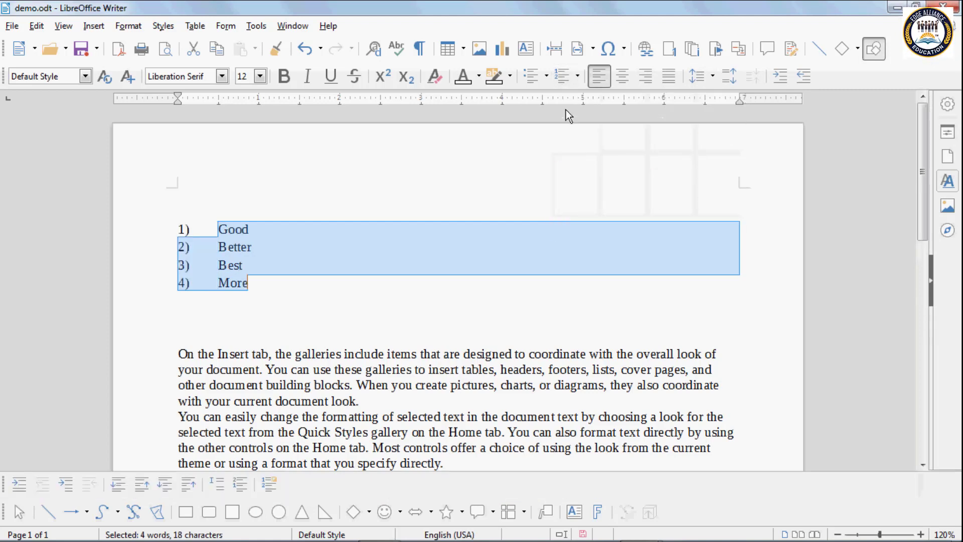
pyautogui.click(577, 79)
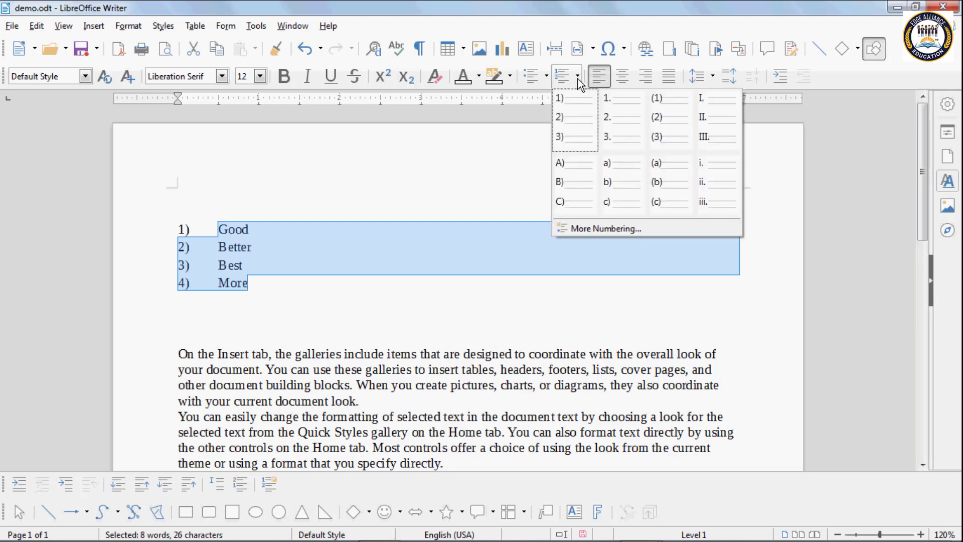
pyautogui.click(580, 179)
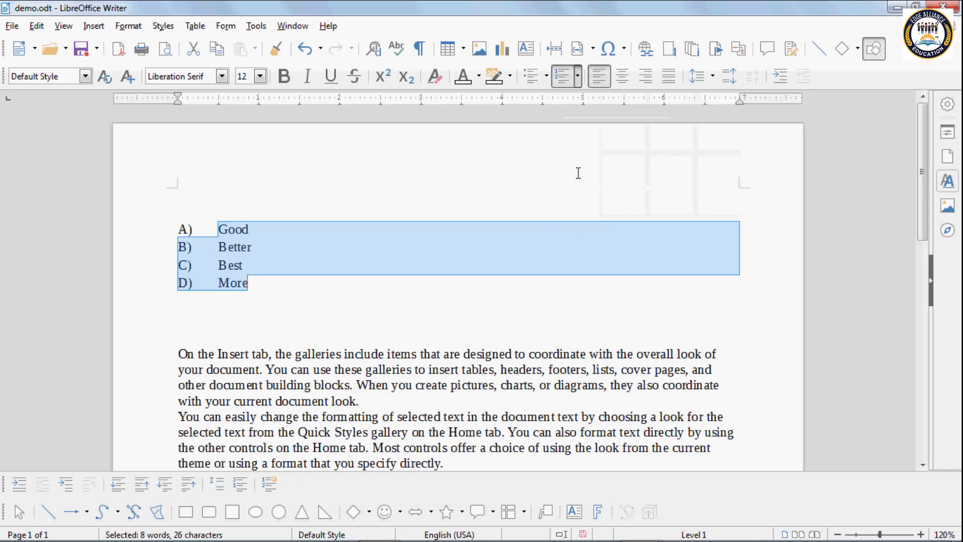
pyautogui.click(579, 80)
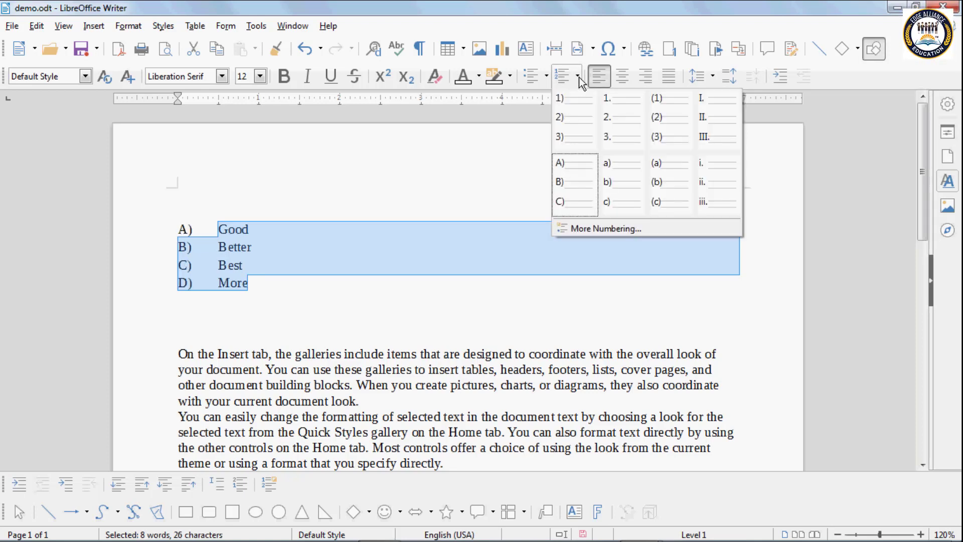
pyautogui.click(638, 186)
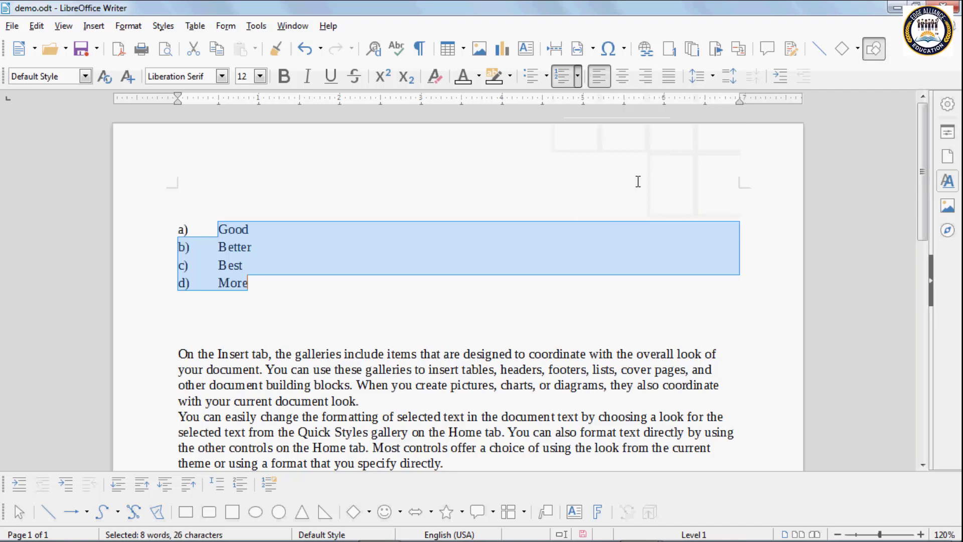
# Step: Remove the numbering via Bullets and Numbering and delete the four selected lines
pyautogui.click(578, 78)
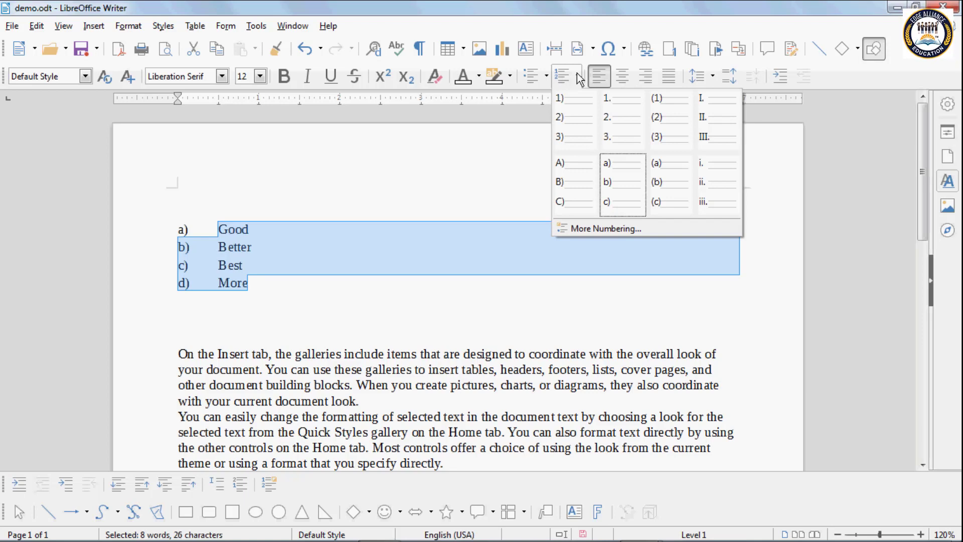
pyautogui.click(617, 227)
pyautogui.click(342, 124)
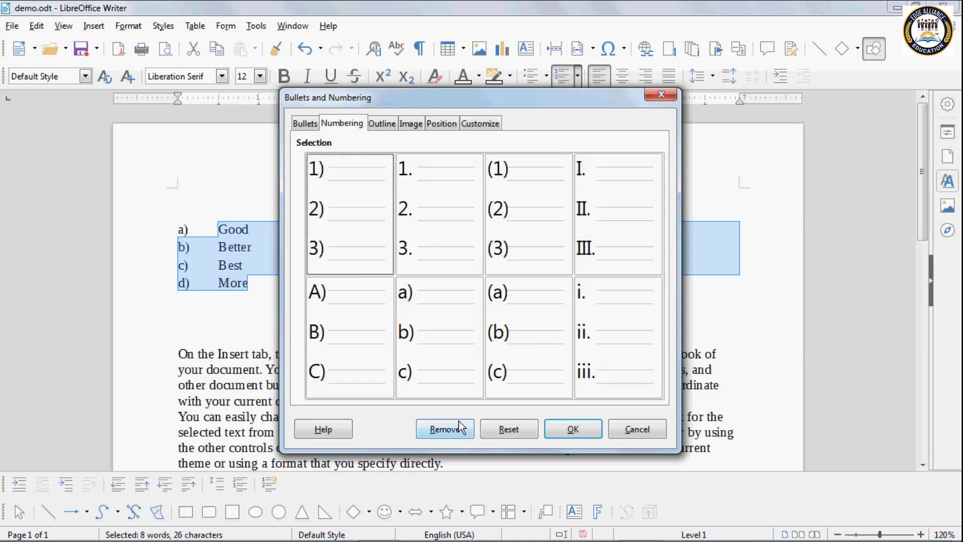
pyautogui.click(445, 429)
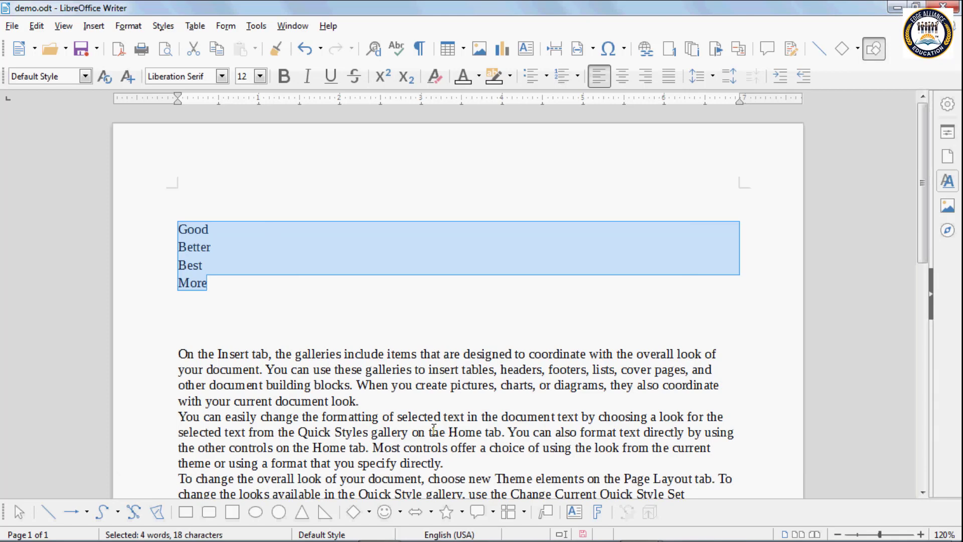
pyautogui.press('Delete')
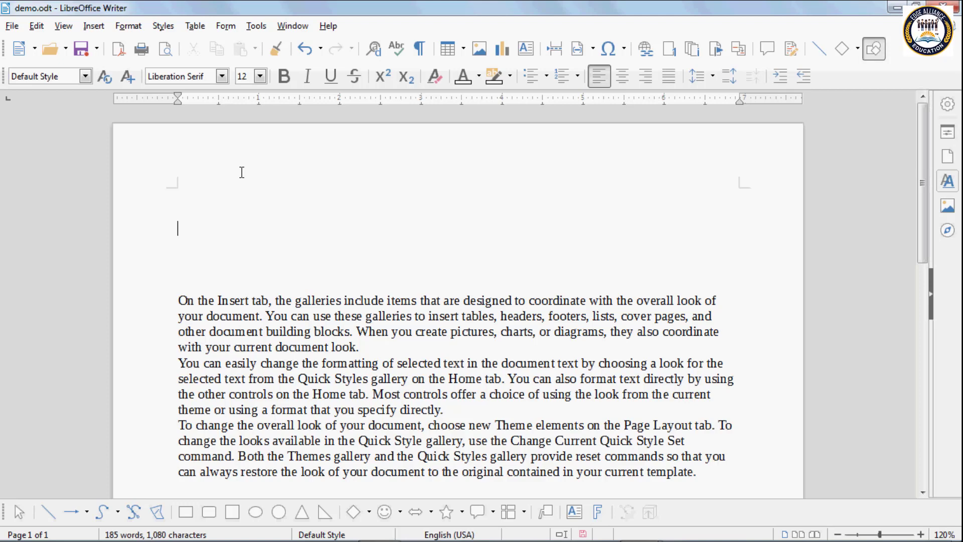
# Step: Type 'Functional Keys' at the top, then 'F1 to F12' on a new line below
pyautogui.write('pa')
pyautogui.press('BackSpace')
pyautogui.press('BackSpace')
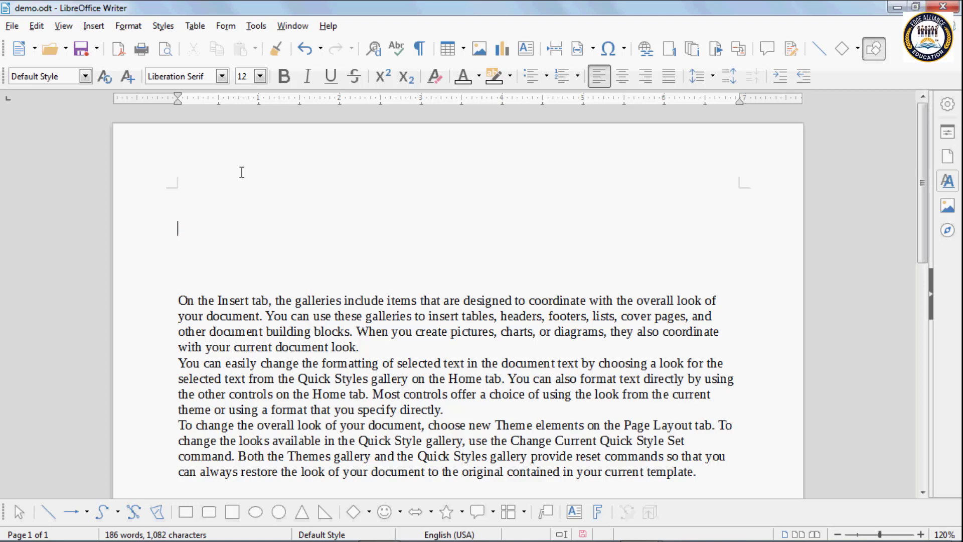
pyautogui.write('Func')
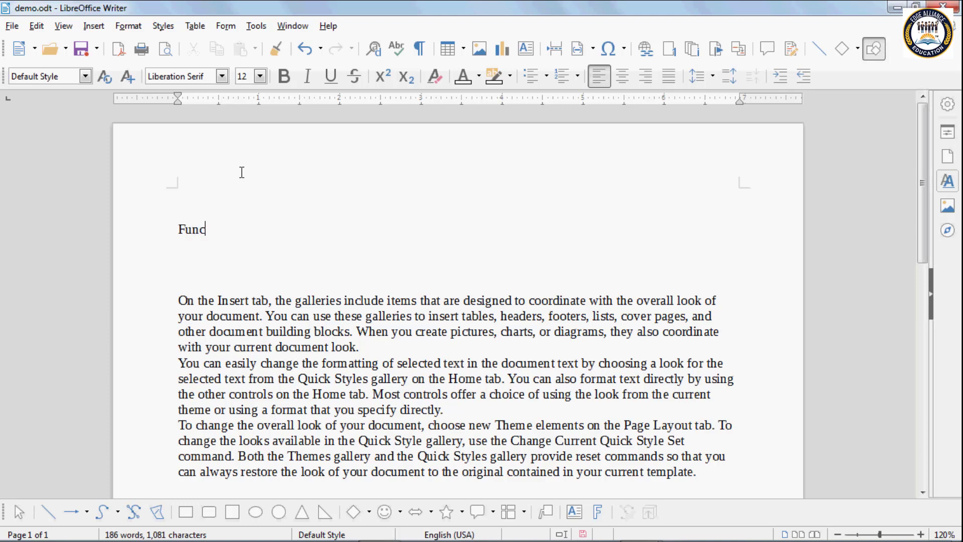
pyautogui.write('tional')
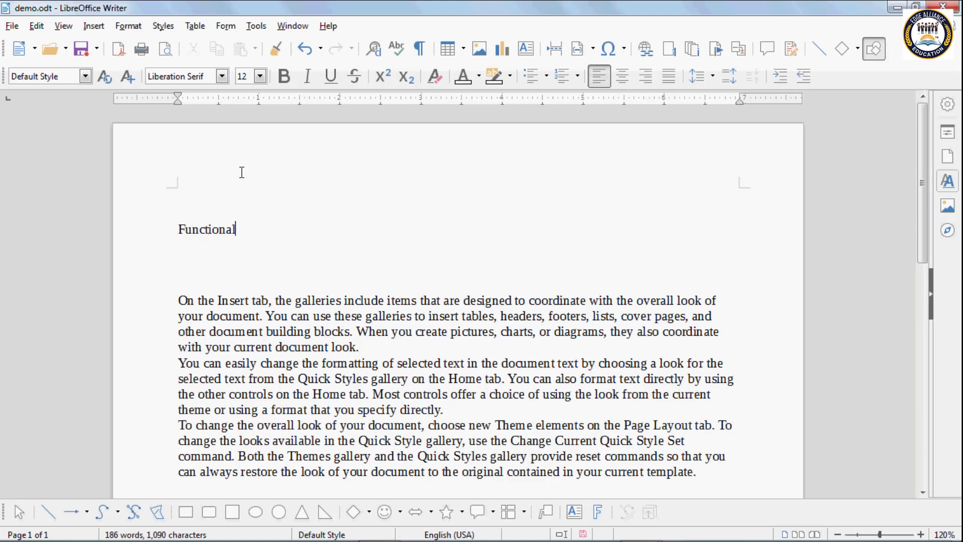
pyautogui.write(' Keys')
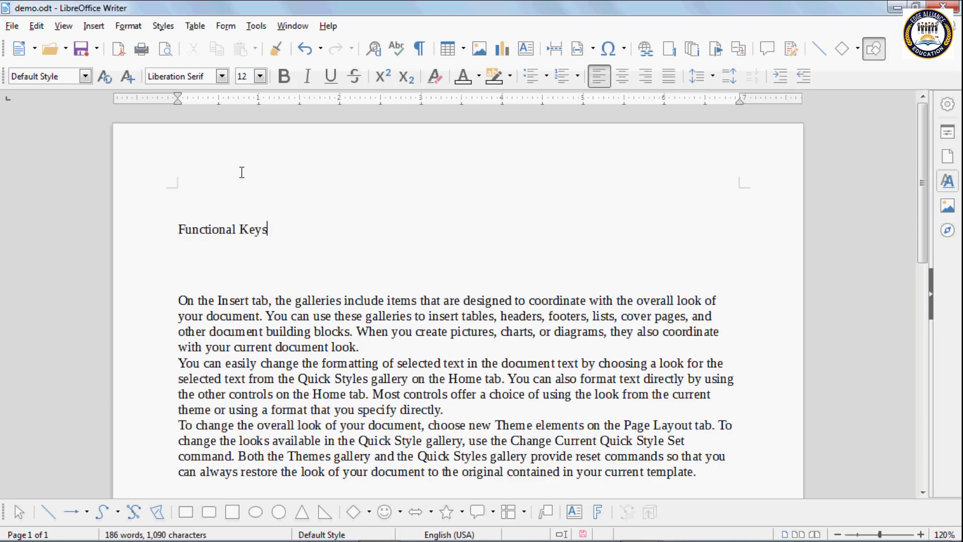
pyautogui.press('Return')
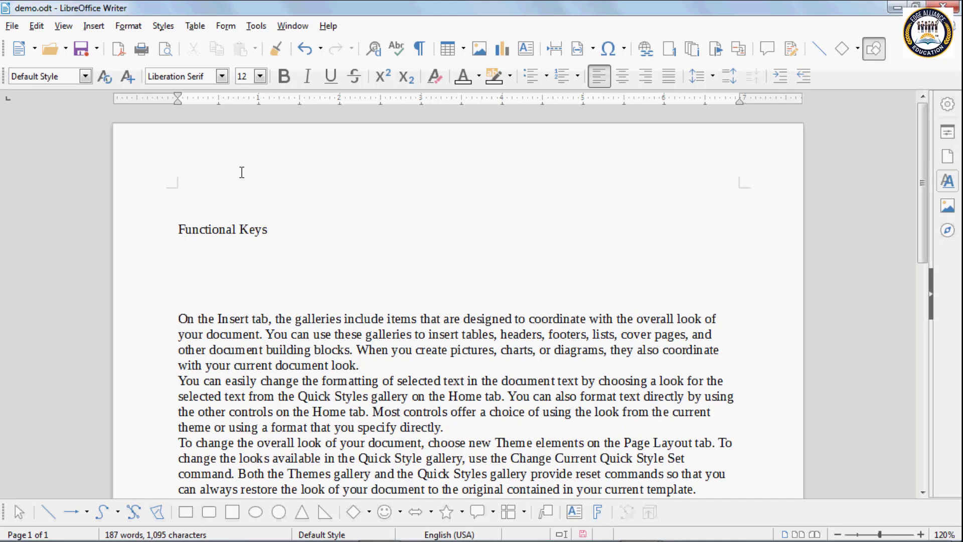
pyautogui.write('F')
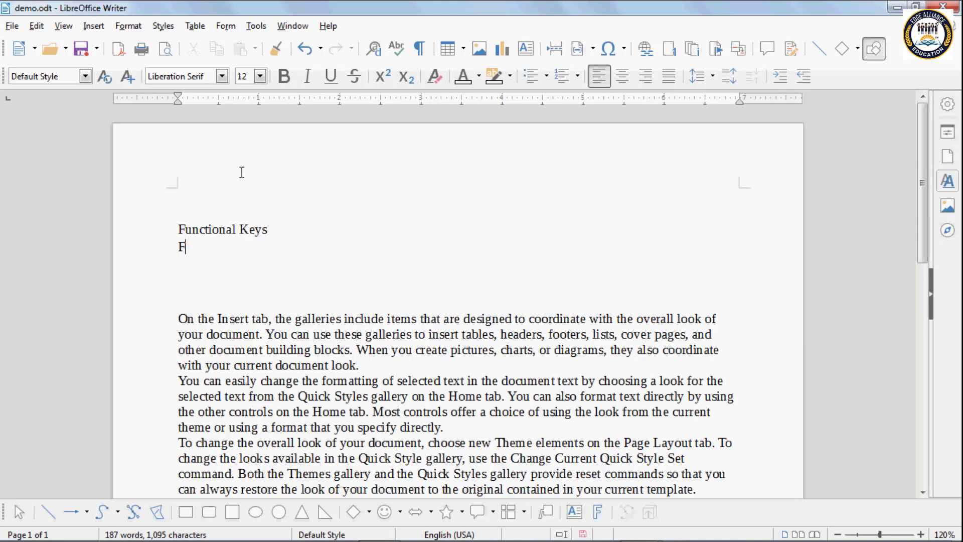
pyautogui.write('1 to F')
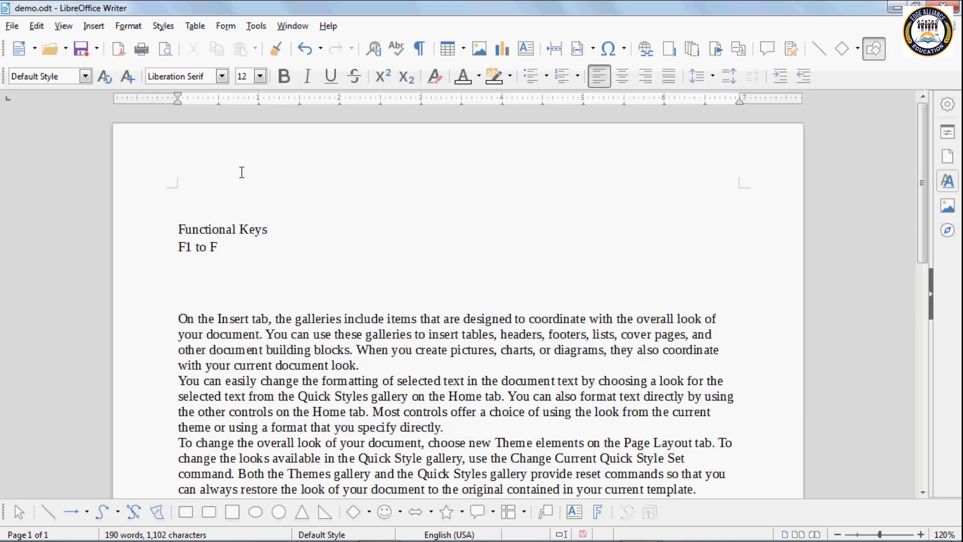
pyautogui.write('12')
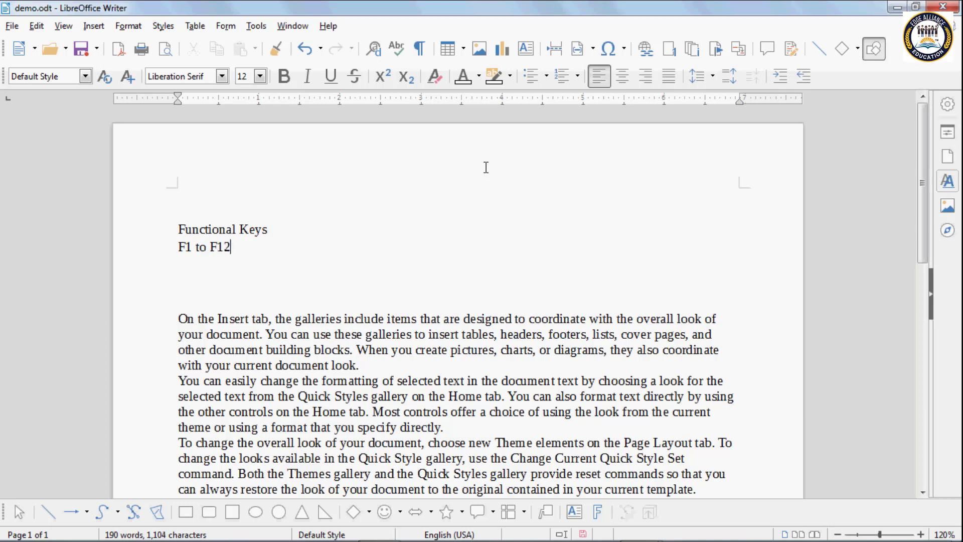
# Step: Browse the Outline presets in Bullets and Numbering, then cancel without applying any
pyautogui.click(576, 80)
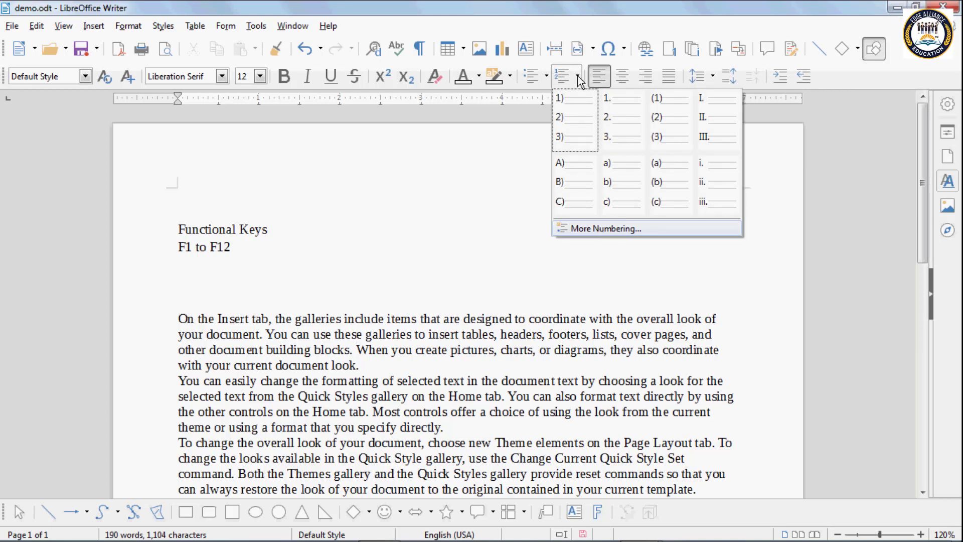
pyautogui.click(594, 227)
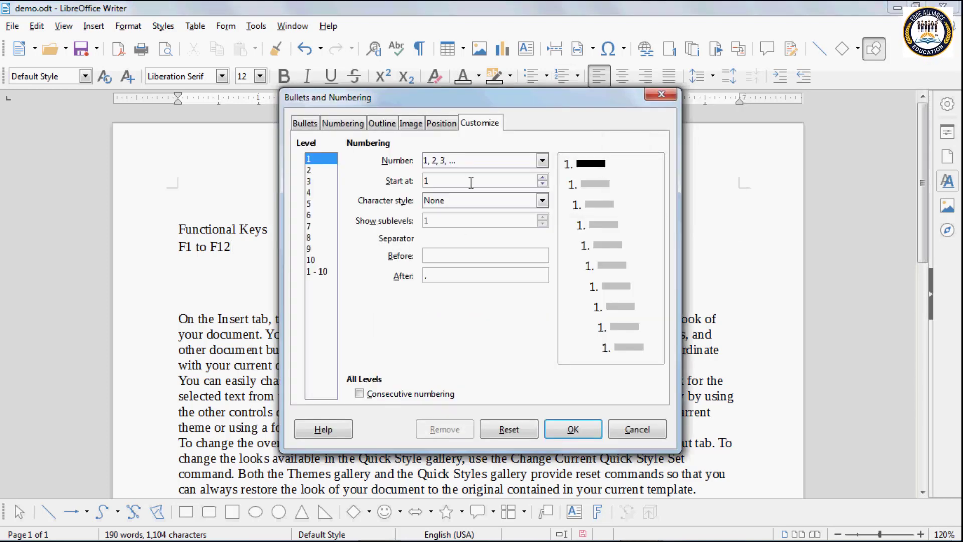
pyautogui.click(392, 127)
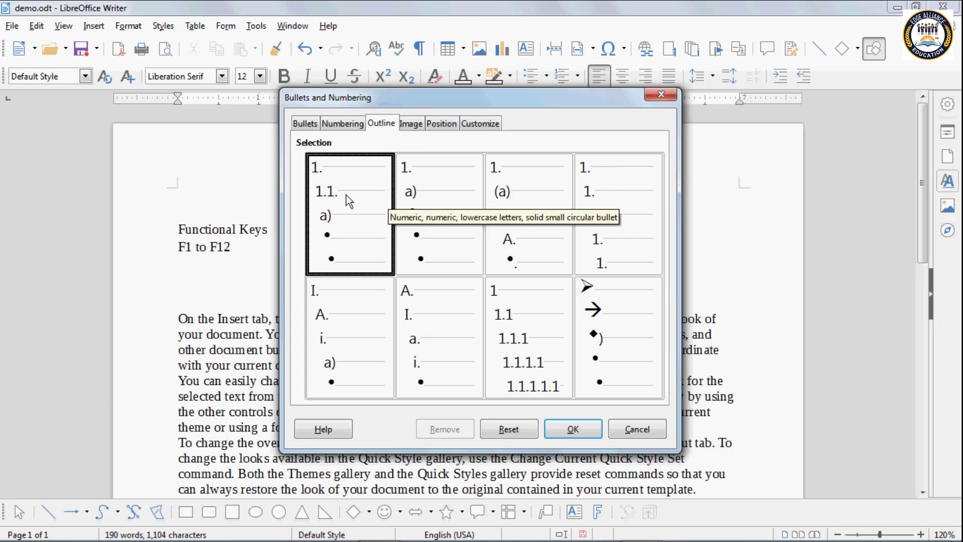
pyautogui.click(423, 193)
pyautogui.click(526, 197)
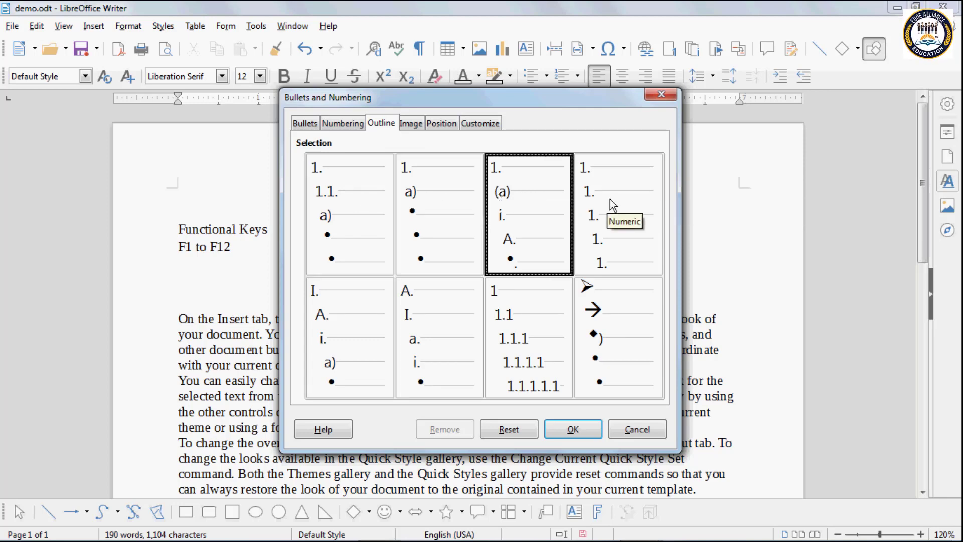
pyautogui.click(610, 200)
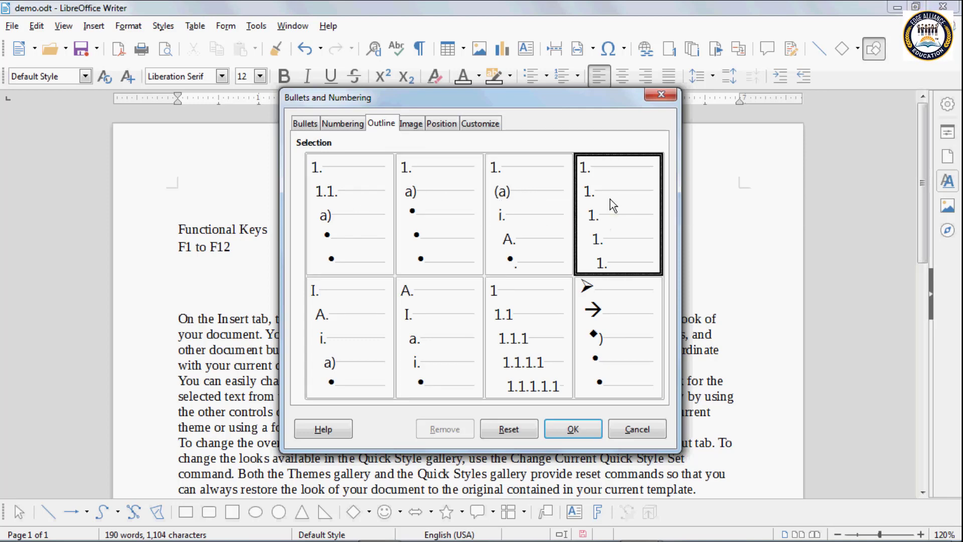
pyautogui.click(331, 332)
pyautogui.click(437, 324)
pyautogui.click(525, 331)
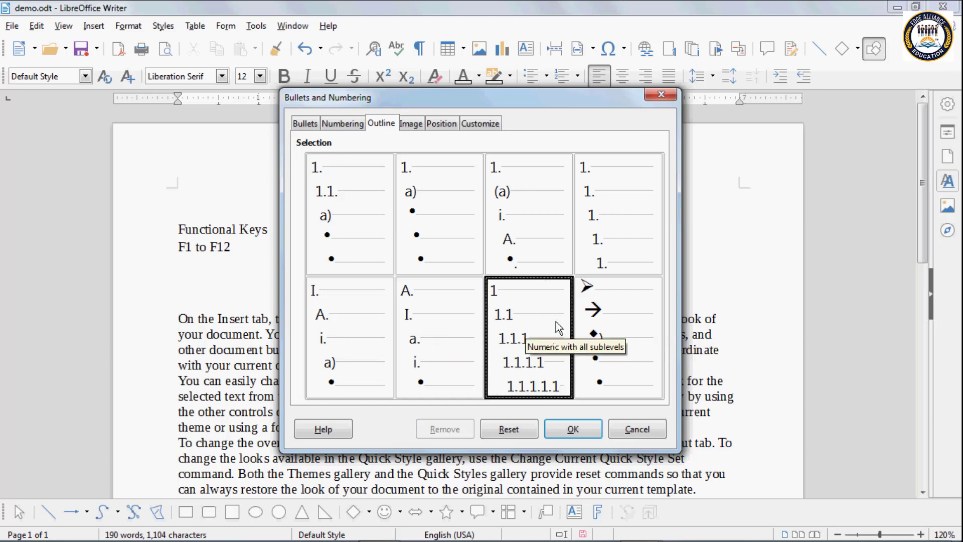
pyautogui.click(600, 317)
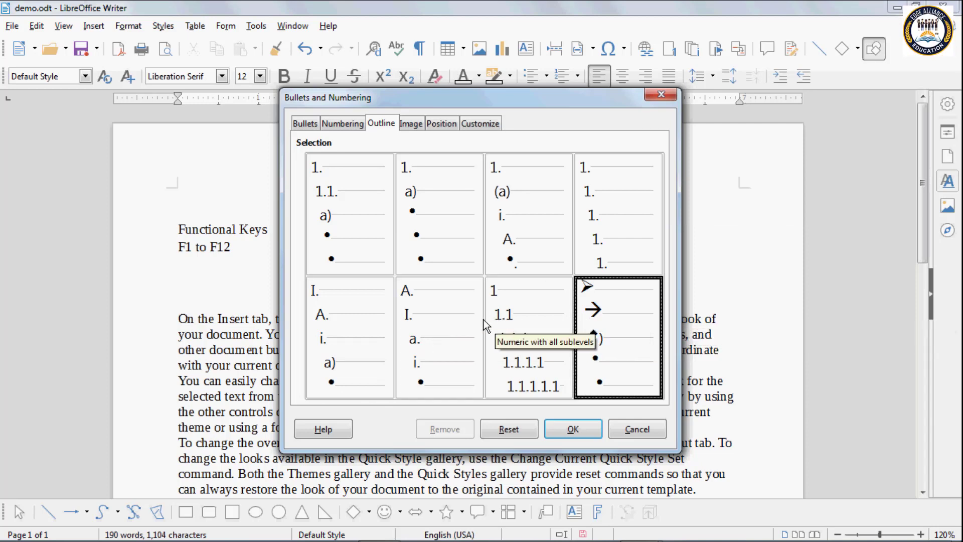
pyautogui.click(457, 323)
pyautogui.click(351, 316)
pyautogui.click(332, 249)
pyautogui.click(435, 221)
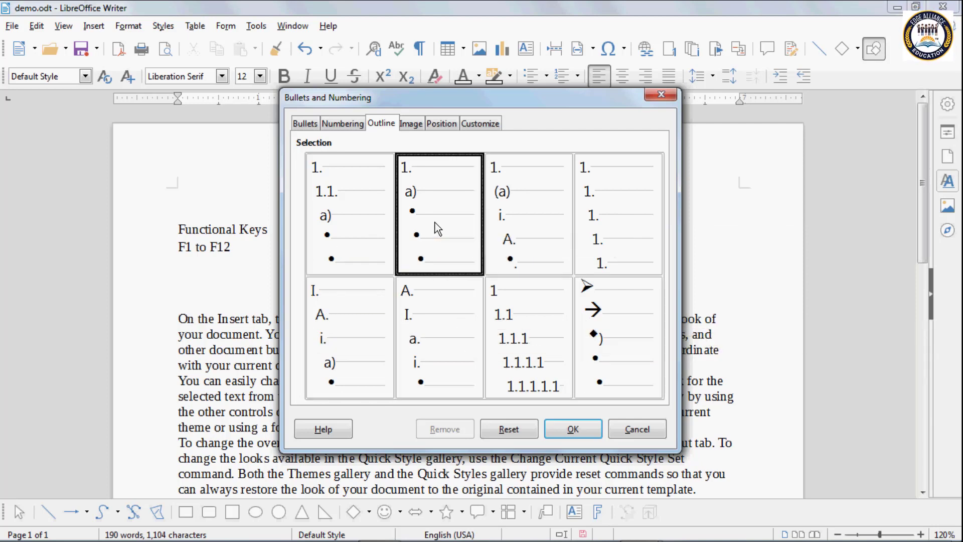
pyautogui.click(634, 431)
# Step: Delete the Functional Keys and F1 to F12 lines and apply the arrow-bullet outline preset
pyautogui.moveTo(220, 257); pyautogui.dragTo(135, 206)
pyautogui.press('Delete')
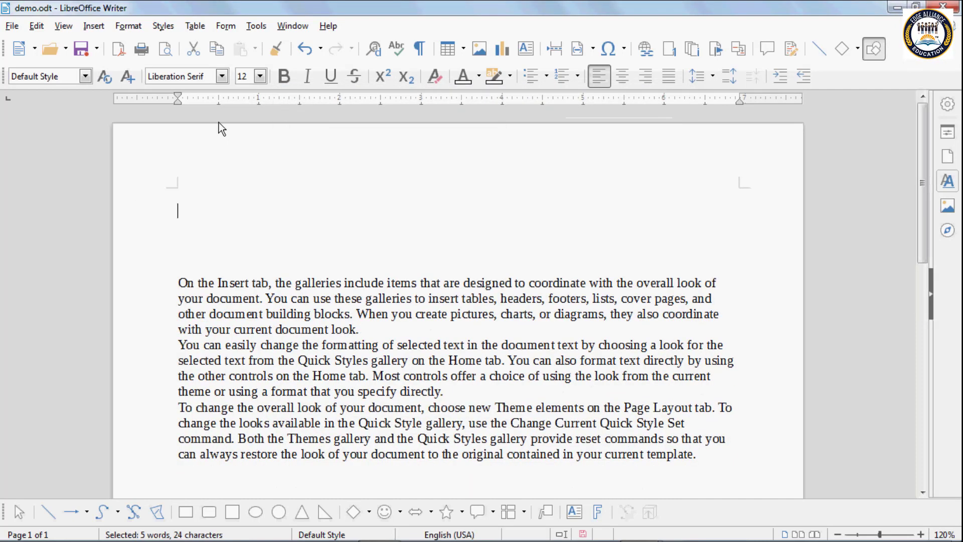
pyautogui.click(577, 77)
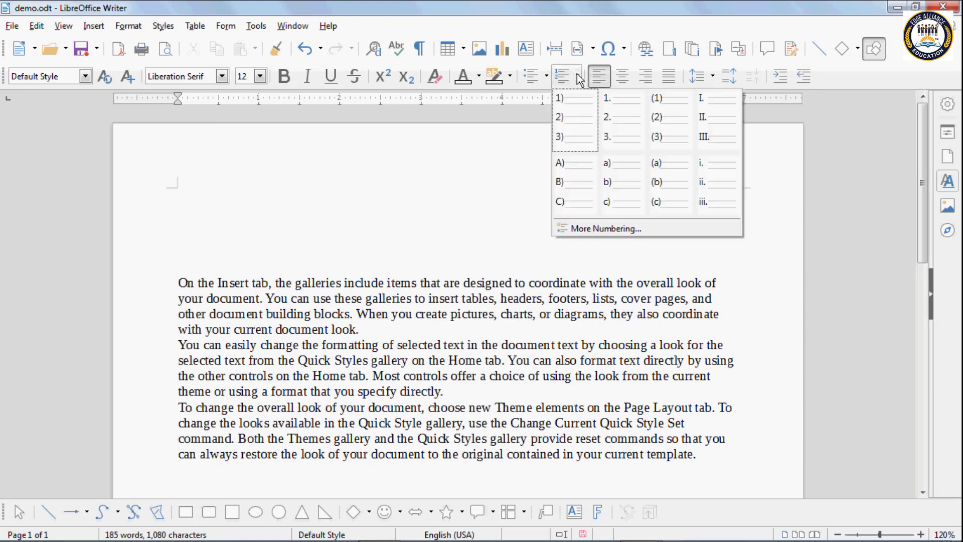
pyautogui.click(613, 228)
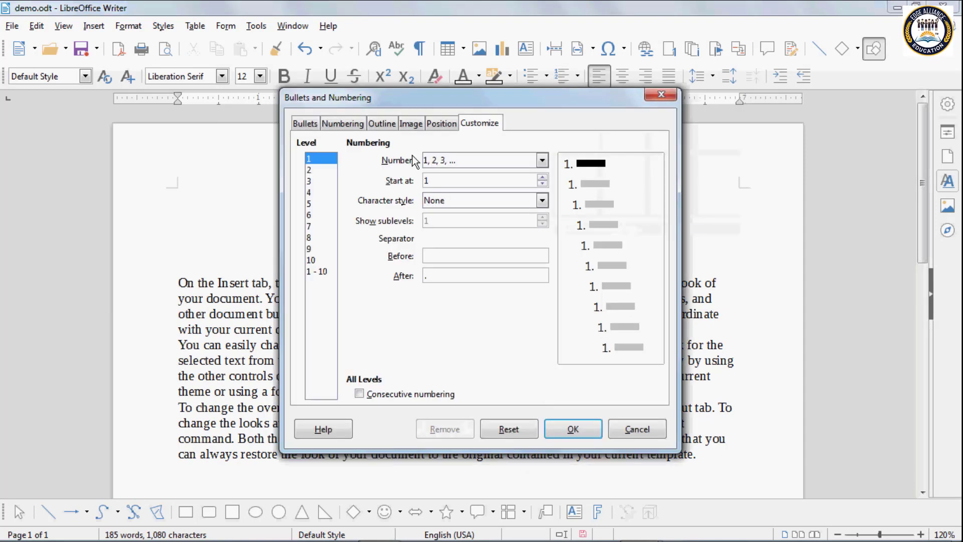
pyautogui.click(386, 124)
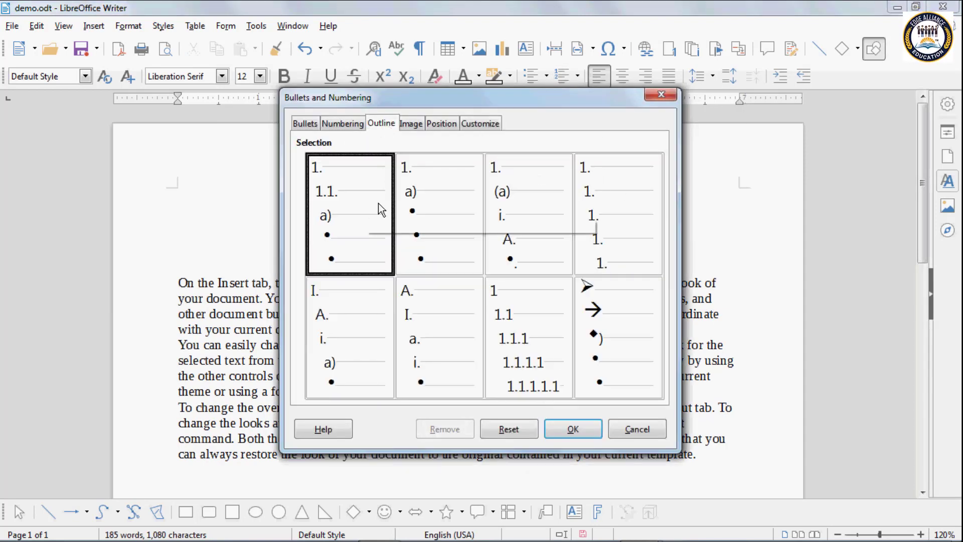
pyautogui.click(422, 203)
pyautogui.click(507, 201)
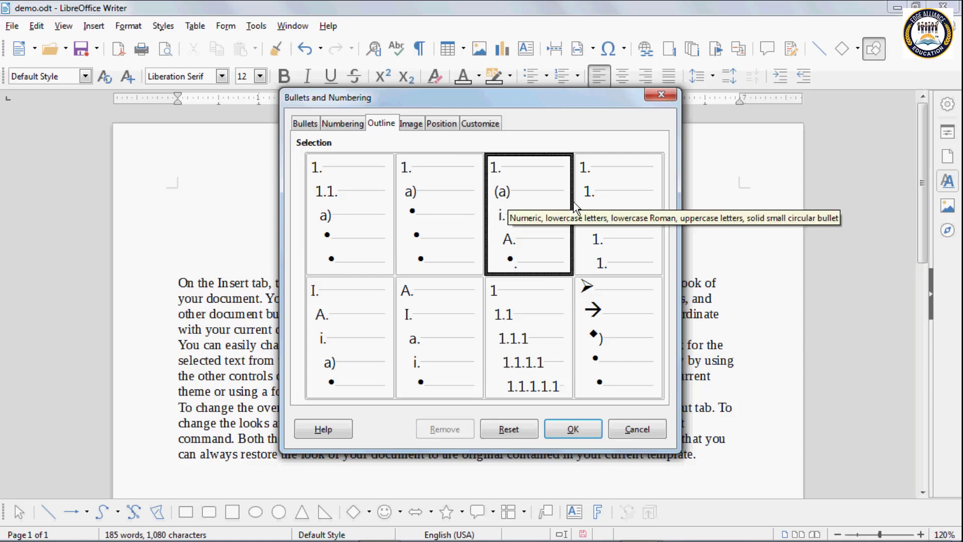
pyautogui.click(601, 204)
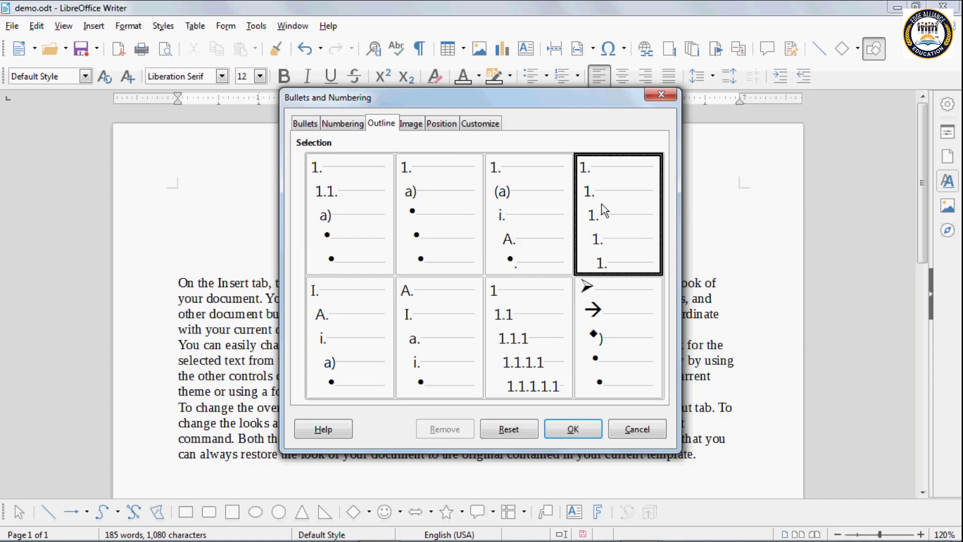
pyautogui.click(598, 321)
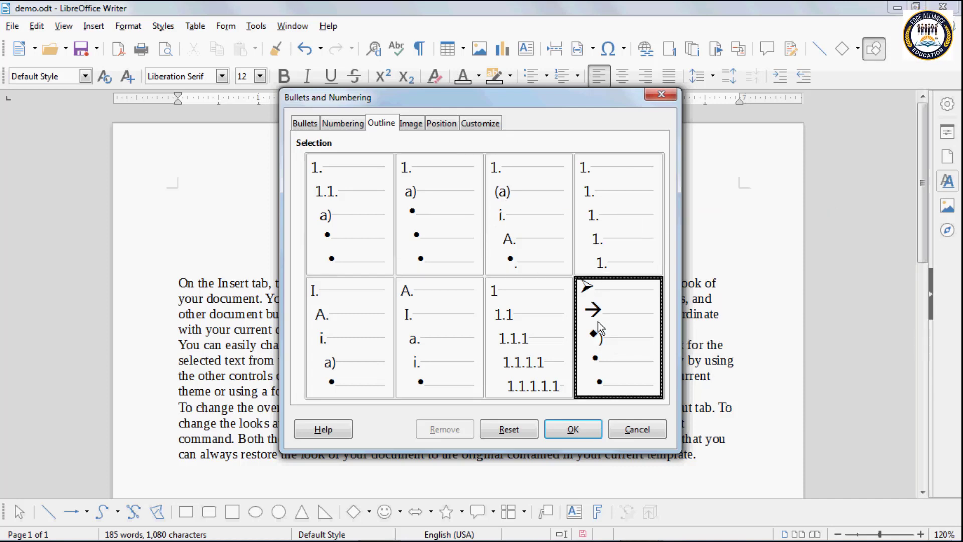
pyautogui.click(577, 429)
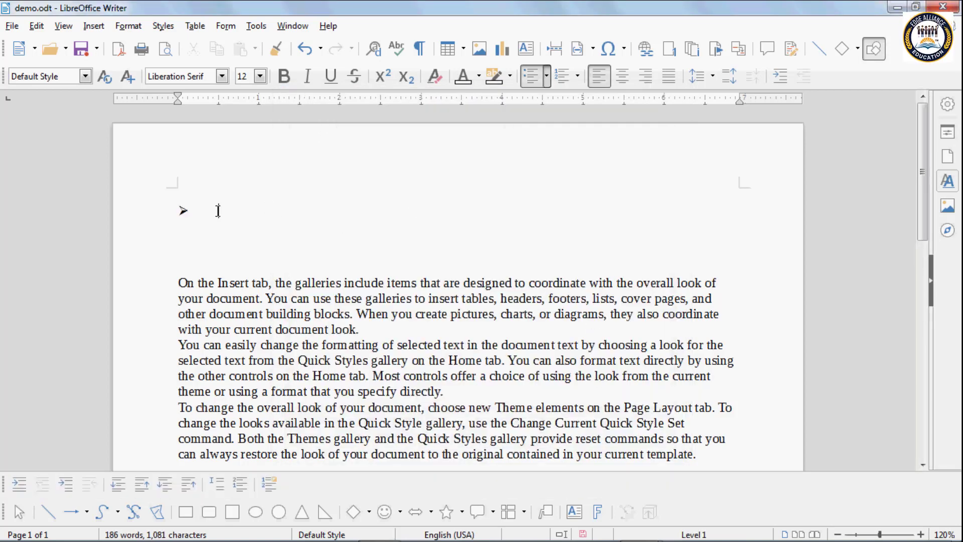
# Step: Type Subject, then Drama as a level-2 item below it
pyautogui.write('Su')
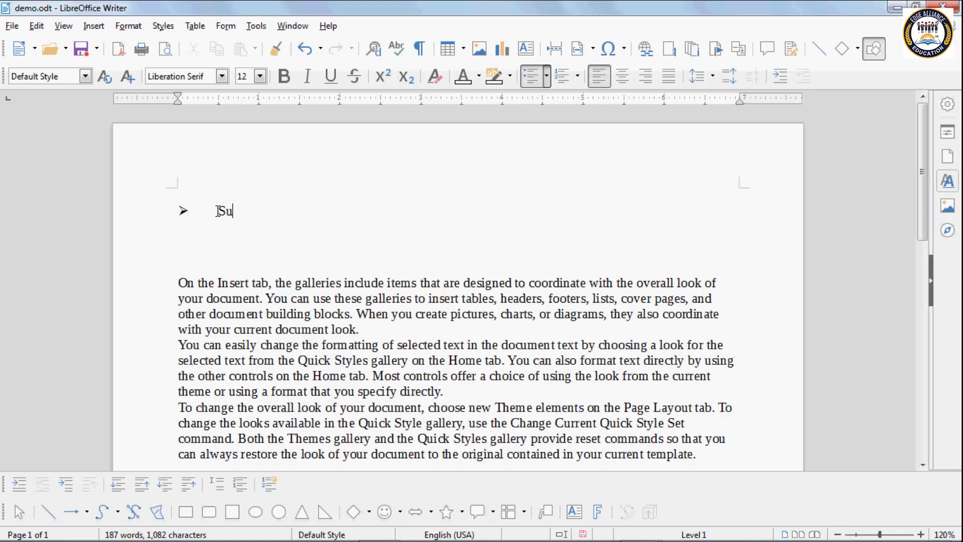
pyautogui.write('bject')
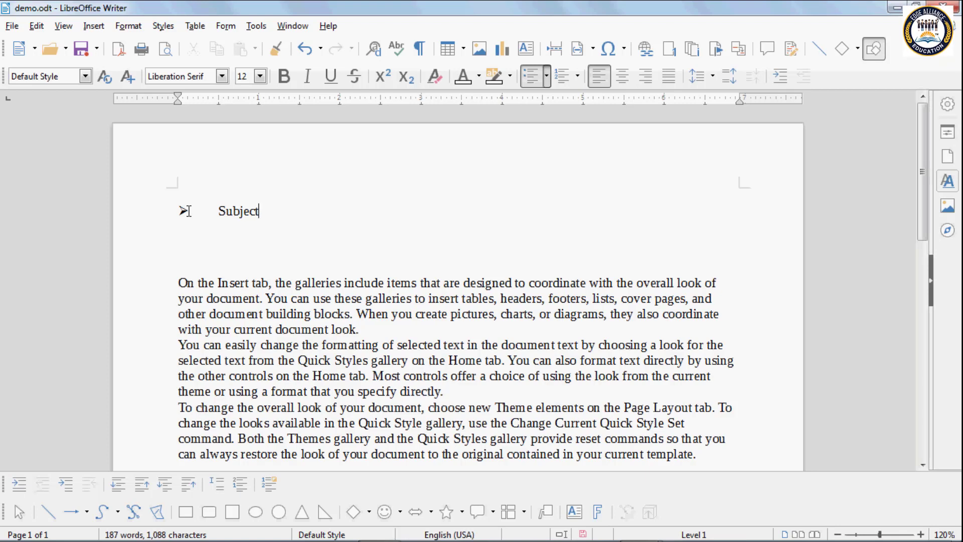
pyautogui.press('Return')
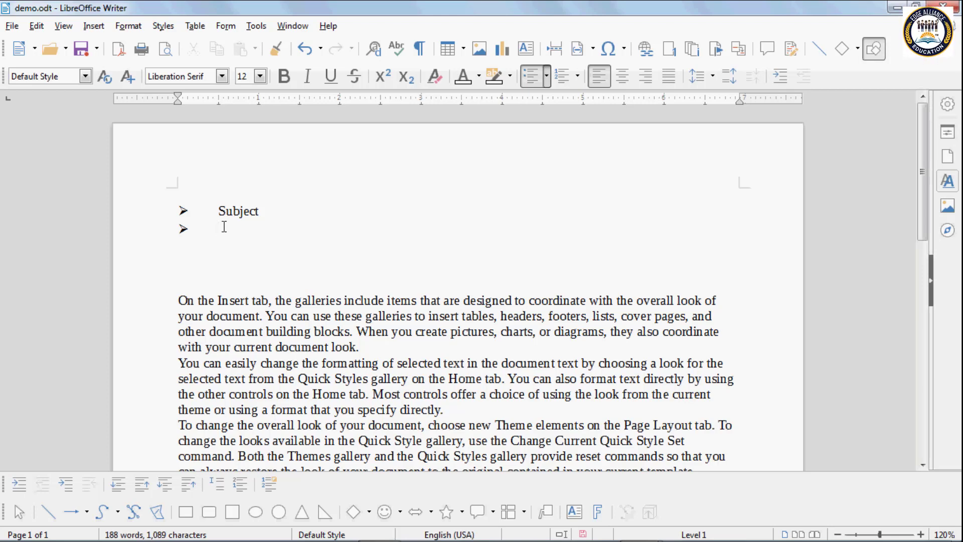
pyautogui.press('Tab')
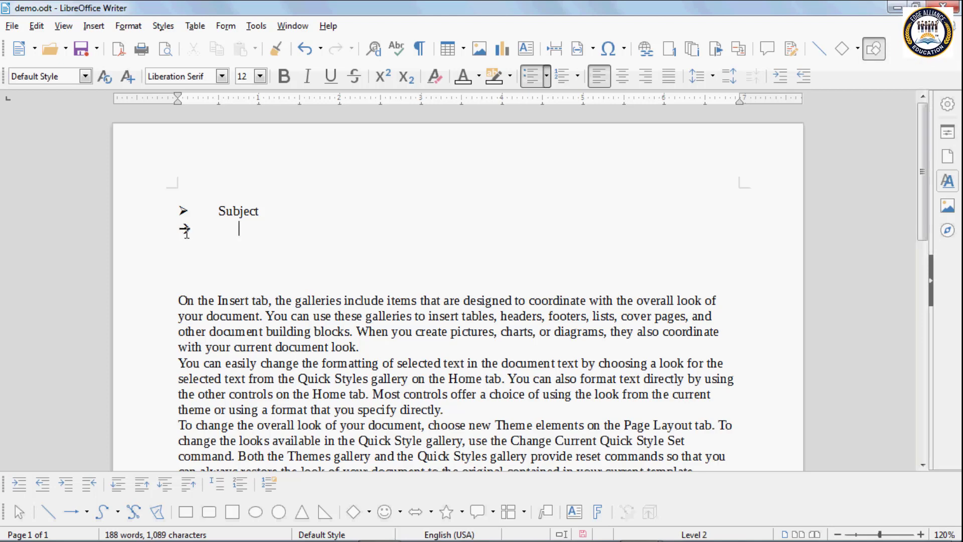
pyautogui.write('Drma')
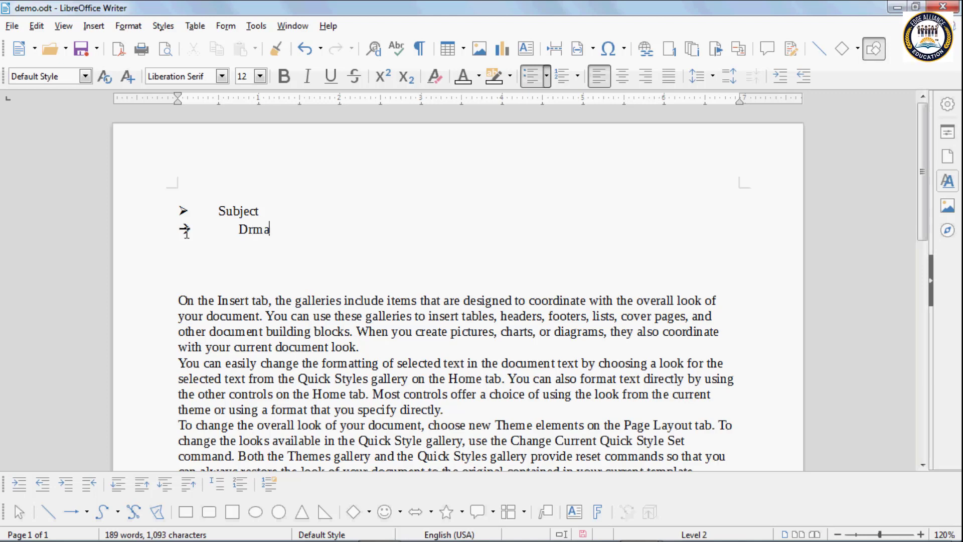
pyautogui.press('BackSpace')
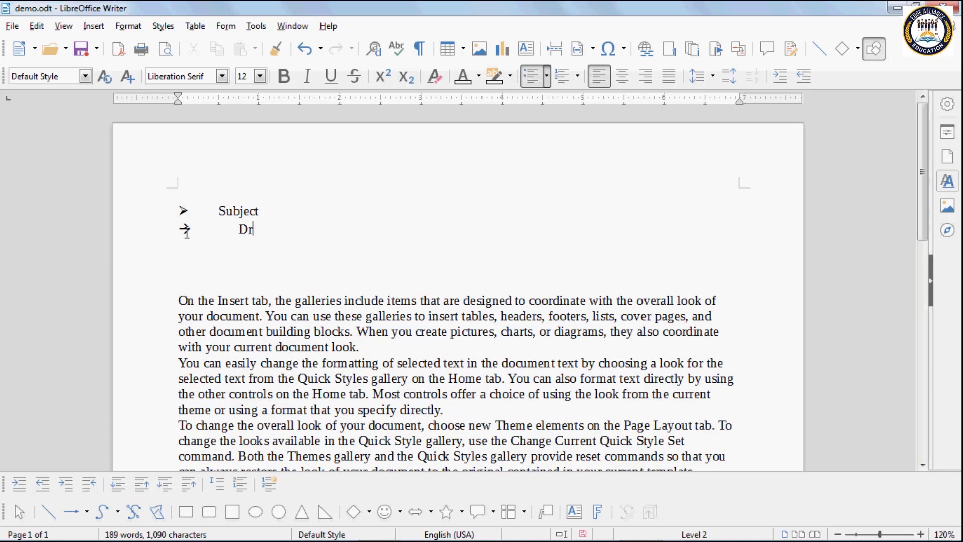
pyautogui.write('ama')
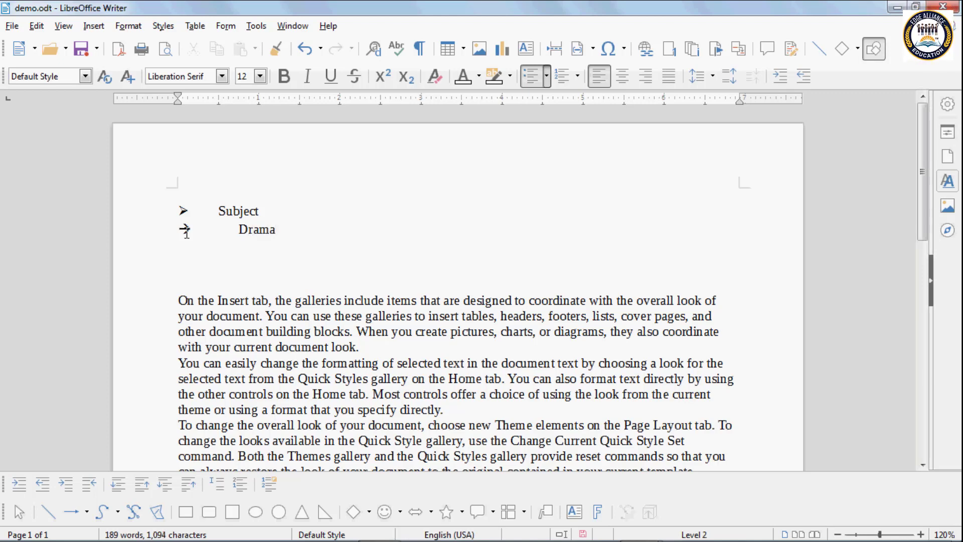
# Step: Add novel at level 3 and bold below it, then select all four lines
pyautogui.press('Return')
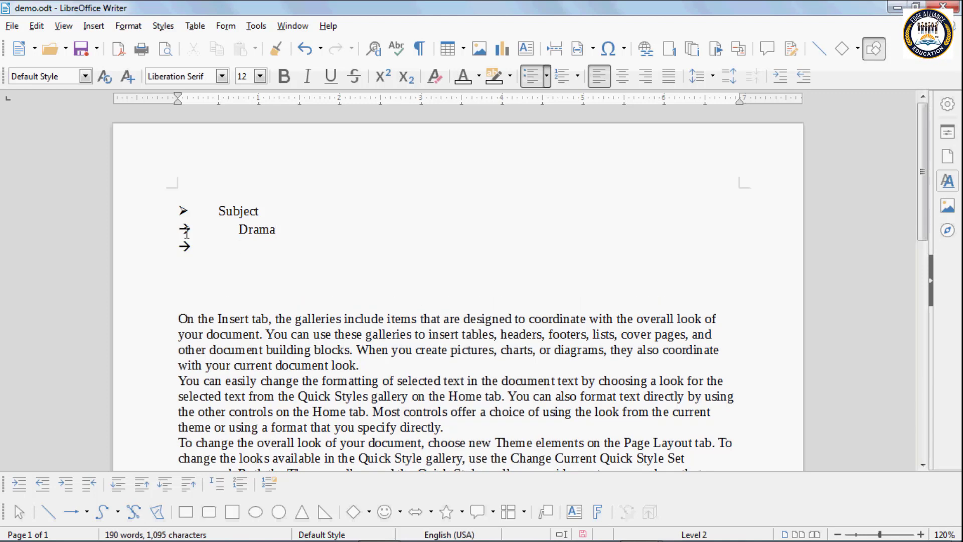
pyautogui.press('Tab')
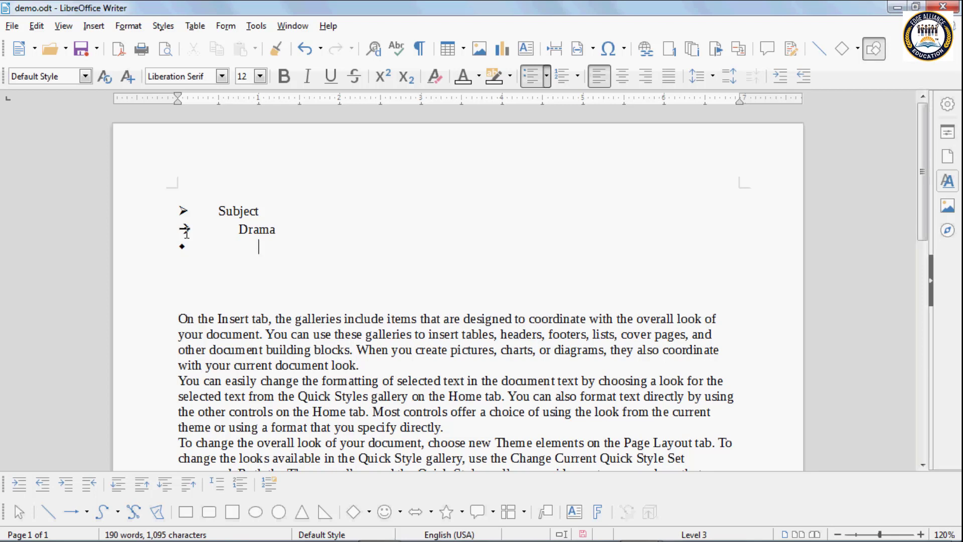
pyautogui.write('no')
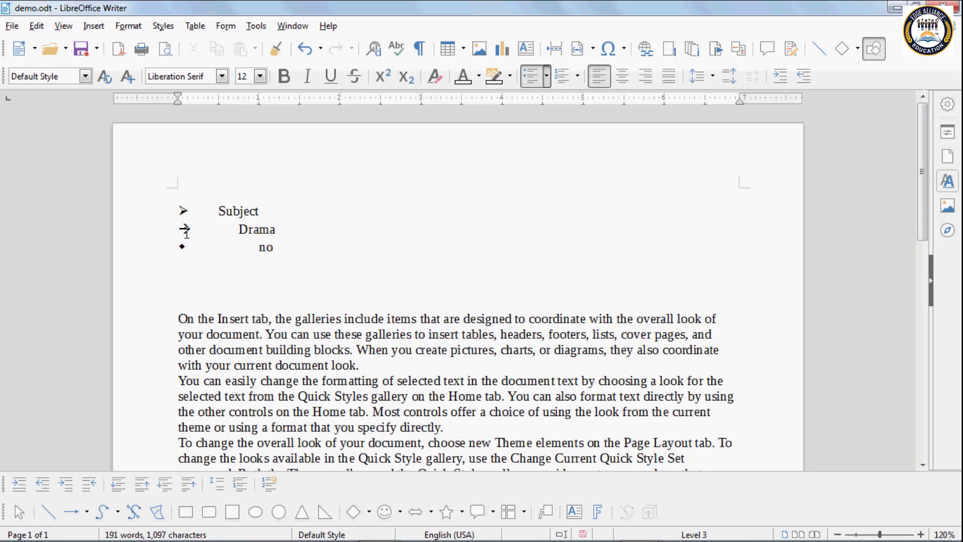
pyautogui.write('vel')
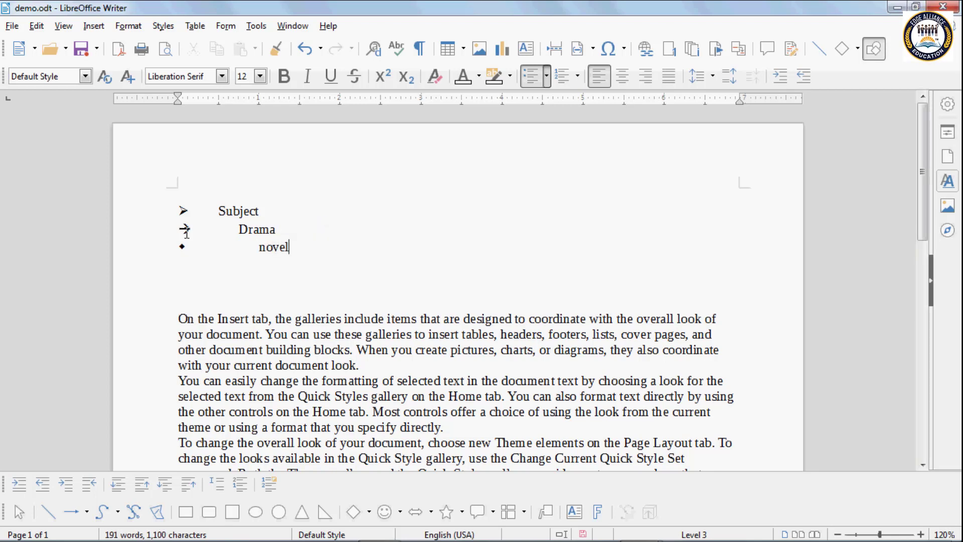
pyautogui.press('Return')
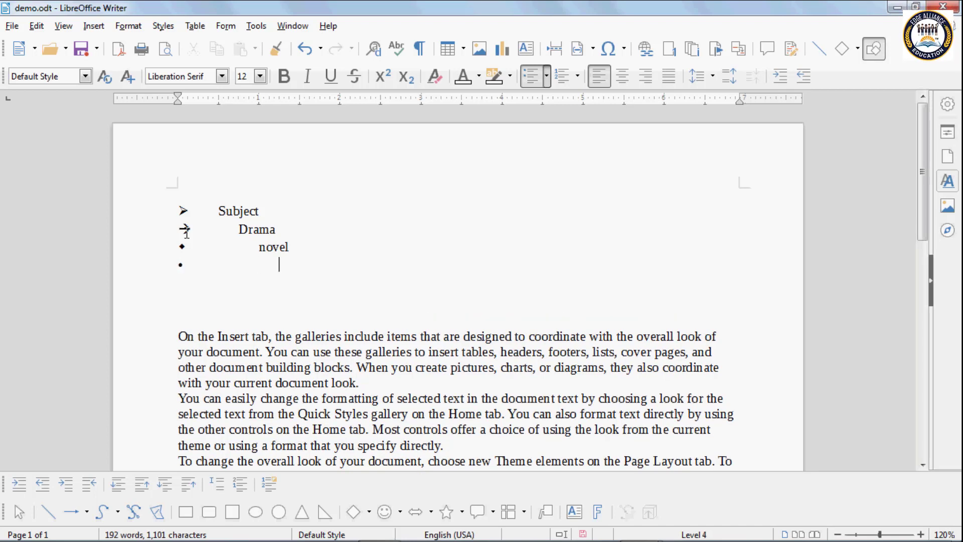
pyautogui.write('b')
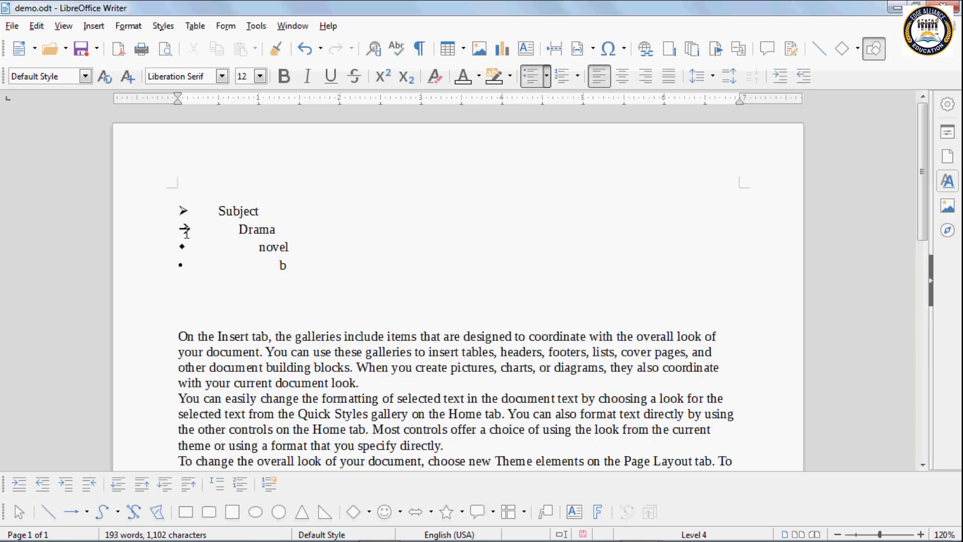
pyautogui.write('old')
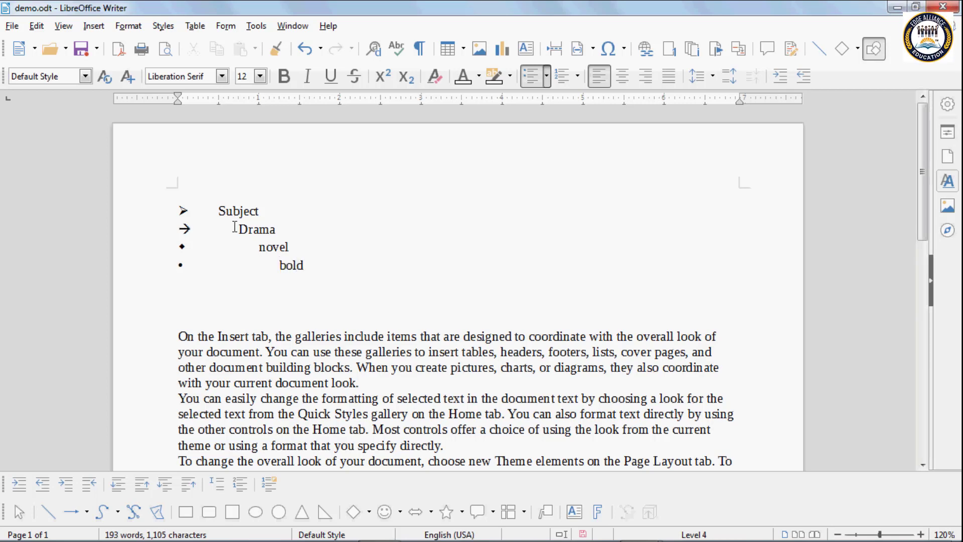
pyautogui.moveTo(218, 210); pyautogui.dragTo(321, 262)
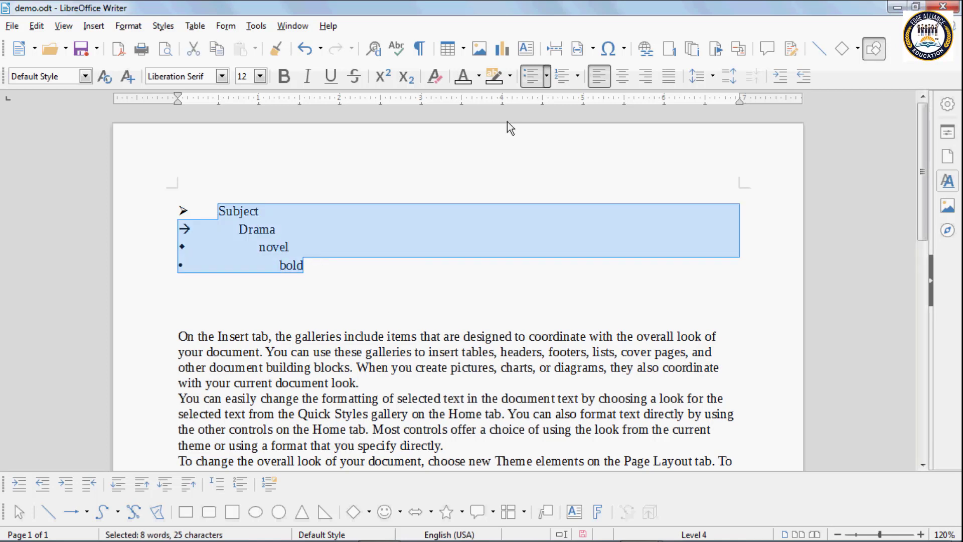
# Step: Remove the outline bullets from Subject, Drama, novel and bold, then reselect the four lines
pyautogui.click(546, 76)
pyautogui.click(562, 229)
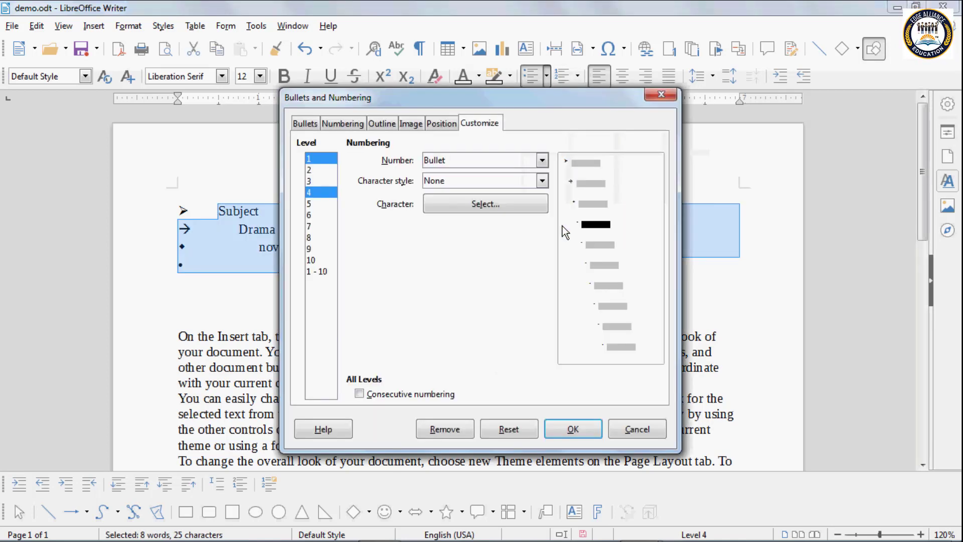
pyautogui.click(384, 125)
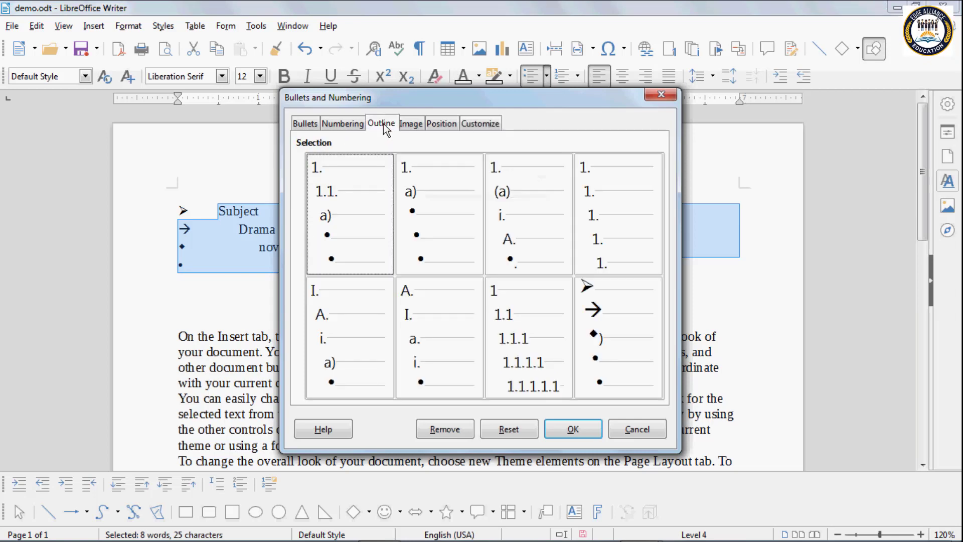
pyautogui.click(450, 429)
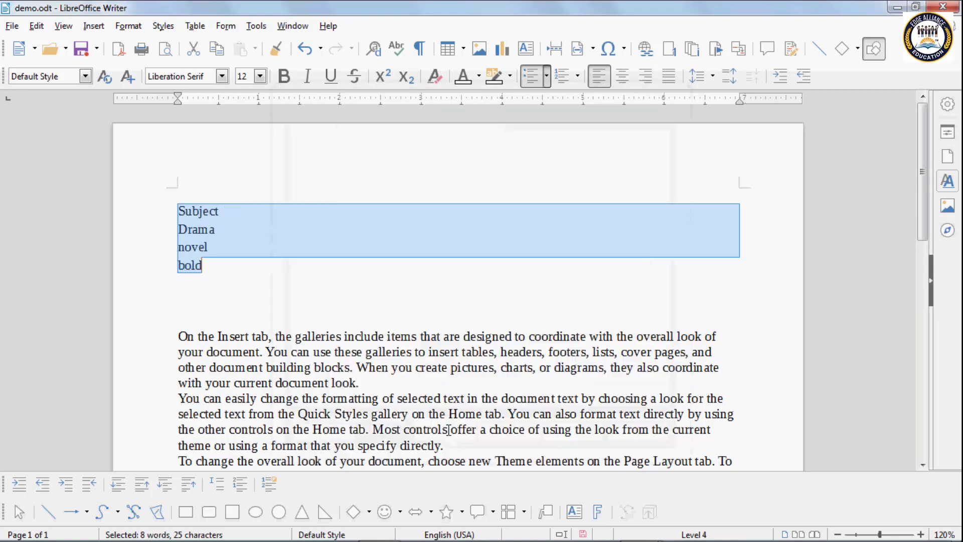
pyautogui.click(209, 265)
pyautogui.moveTo(208, 265); pyautogui.dragTo(179, 209)
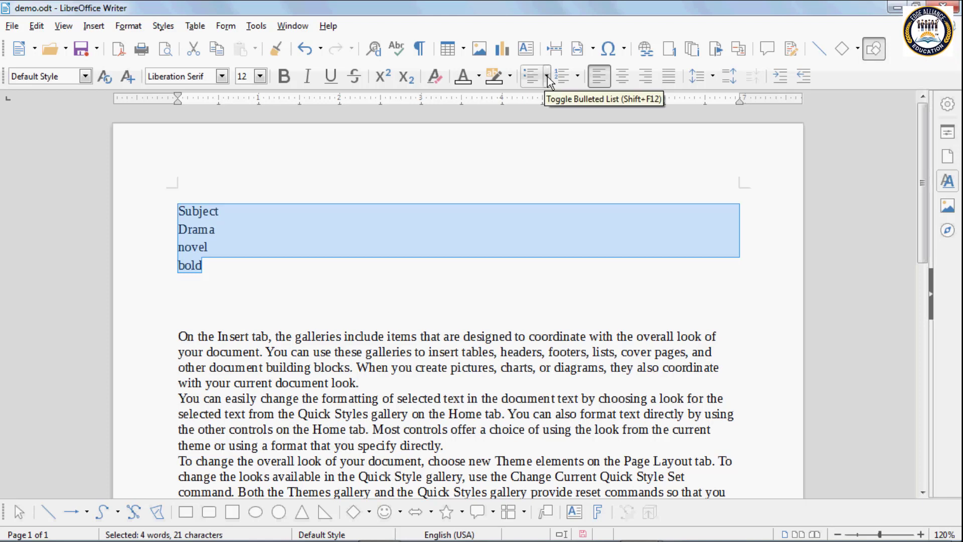
# Step: Preview several picture bullets on the Image tab of Bullets and Numbering
pyautogui.click(577, 77)
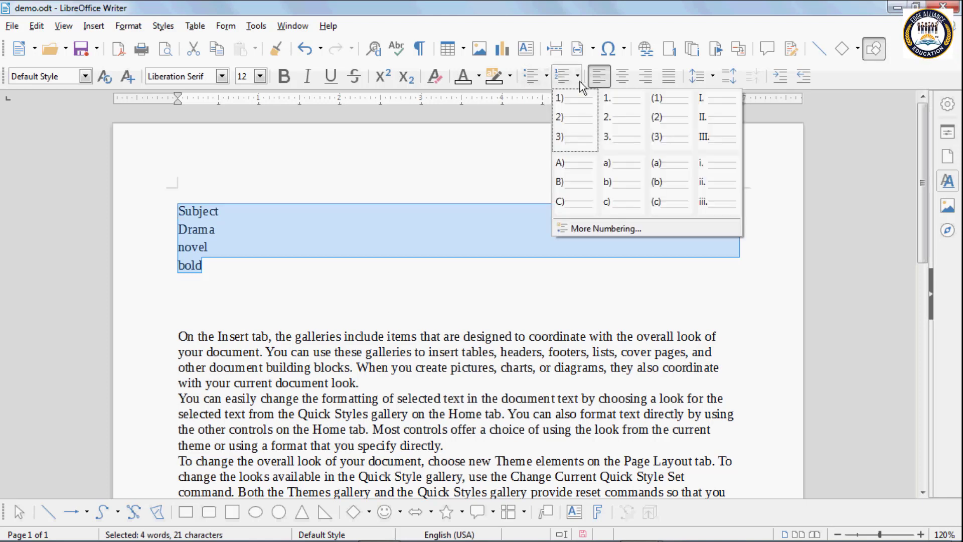
pyautogui.click(585, 226)
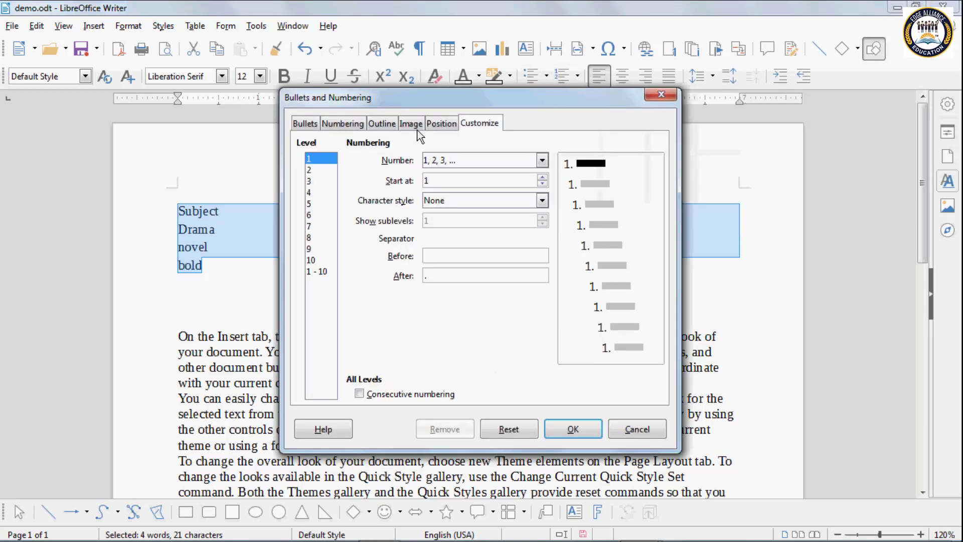
pyautogui.click(411, 124)
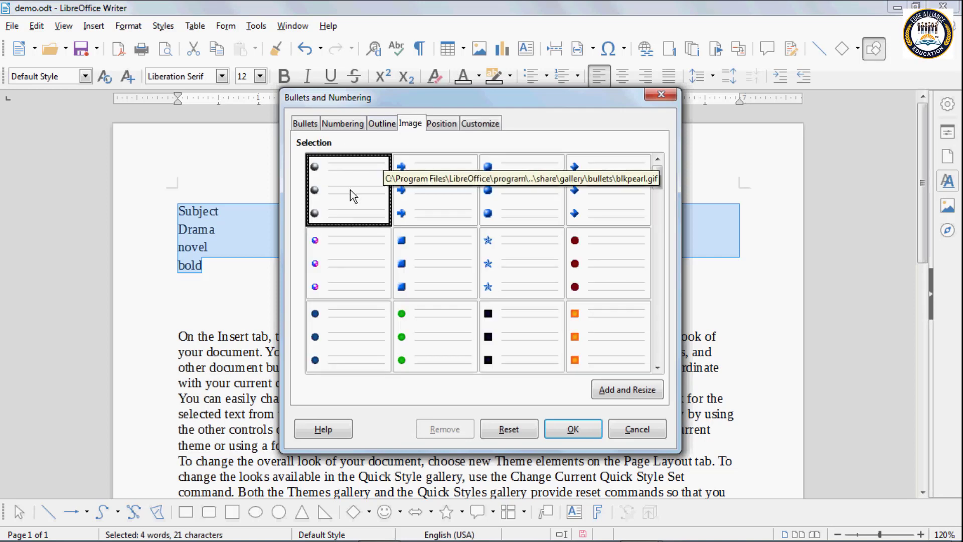
pyautogui.click(340, 260)
pyautogui.click(351, 332)
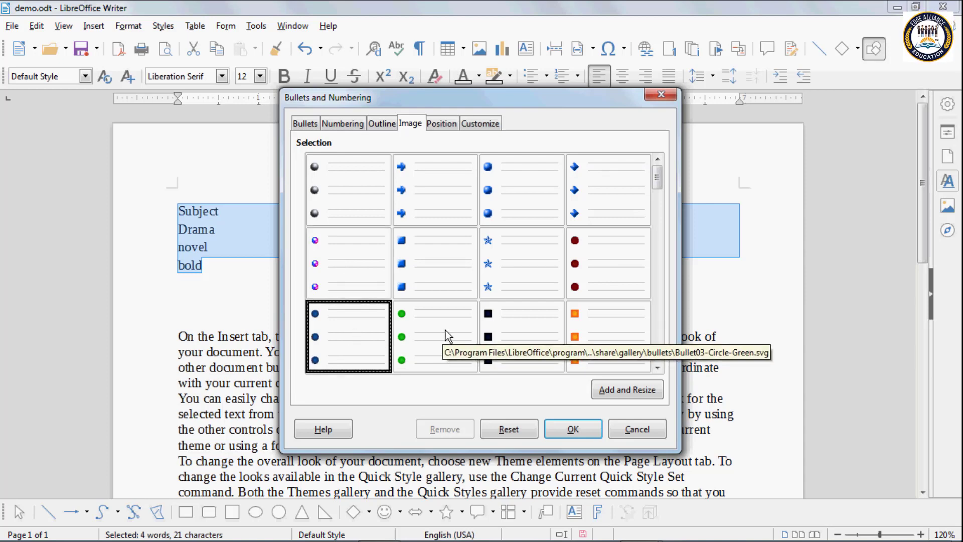
pyautogui.click(441, 312)
pyautogui.click(423, 264)
pyautogui.click(422, 201)
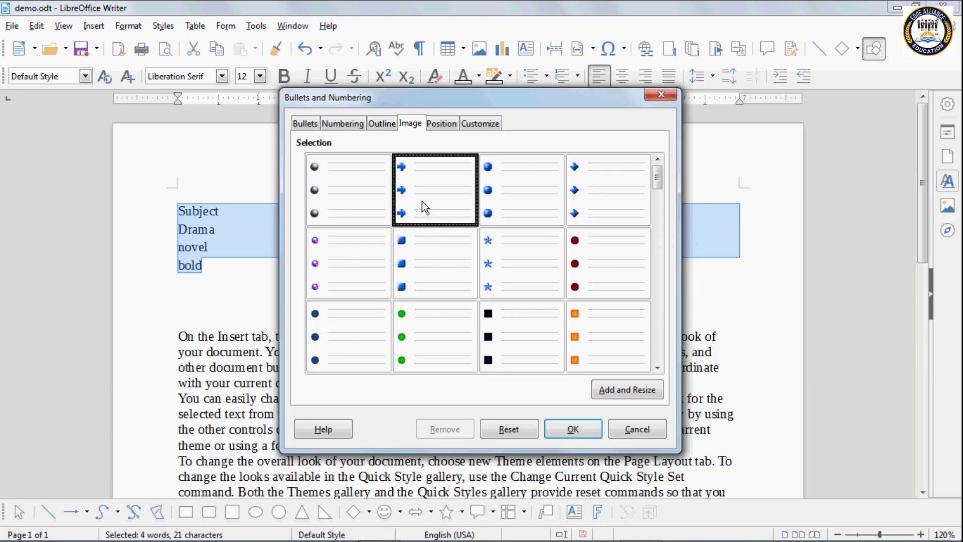
pyautogui.click(501, 199)
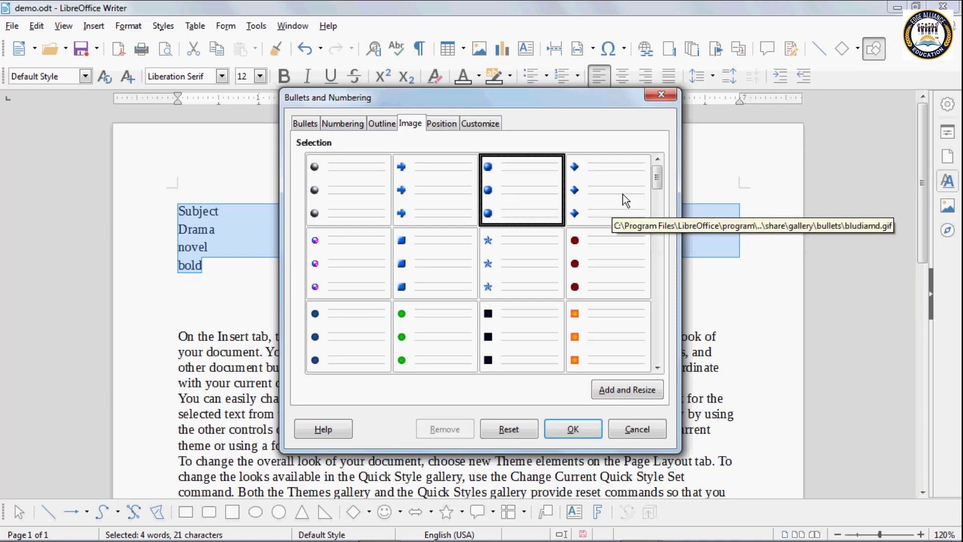
pyautogui.moveTo(658, 183); pyautogui.dragTo(670, 268)
# Step: Apply the purple dot picture bullet to the four lines and deselect them
pyautogui.click(600, 255)
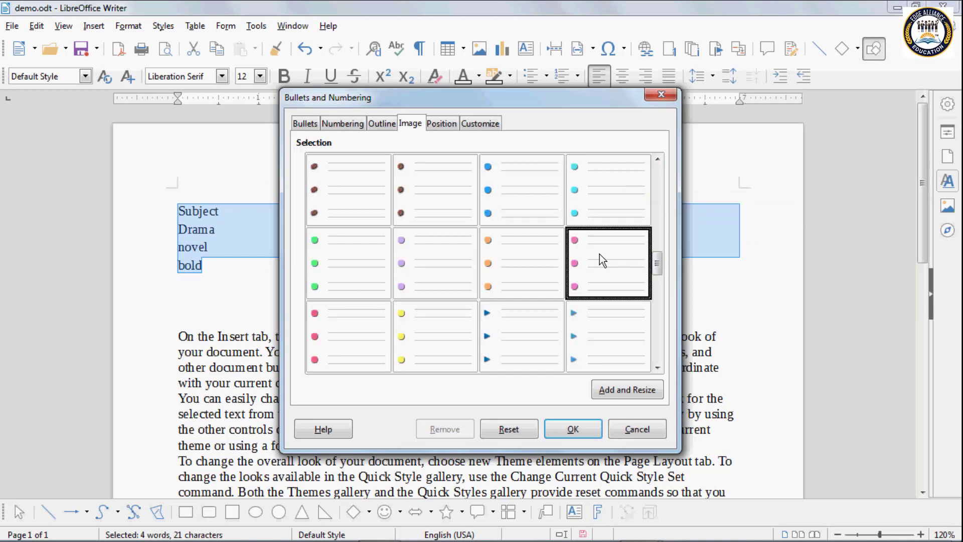
pyautogui.click(492, 256)
pyautogui.click(423, 257)
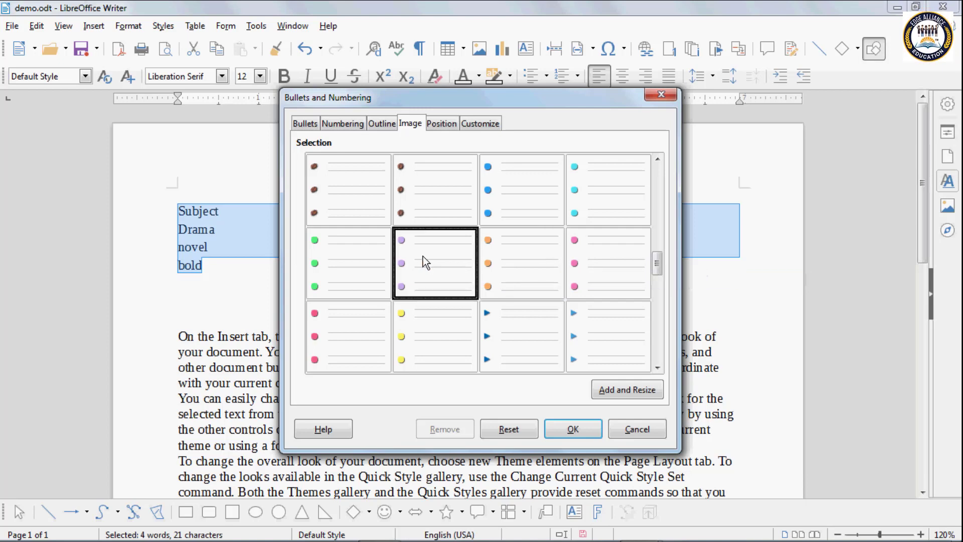
pyautogui.click(572, 430)
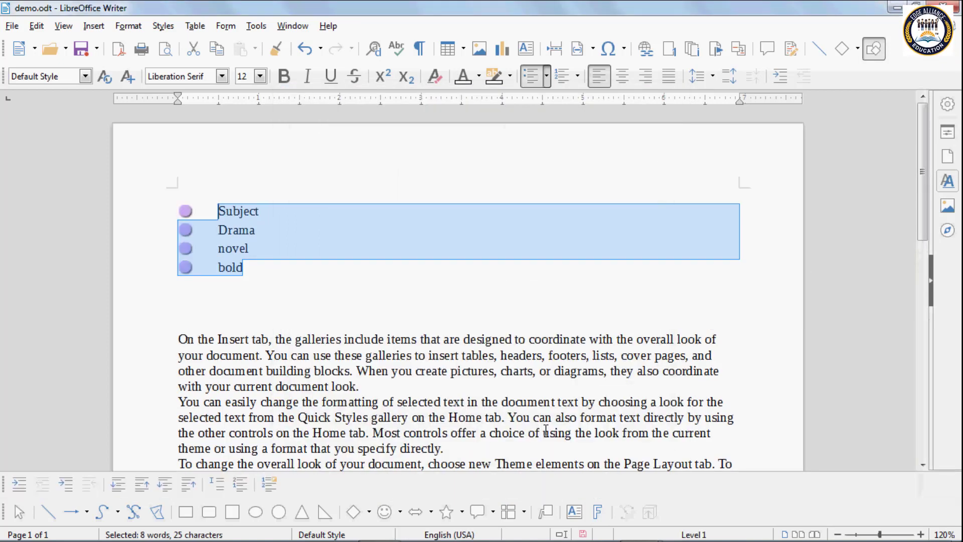
pyautogui.click(217, 210)
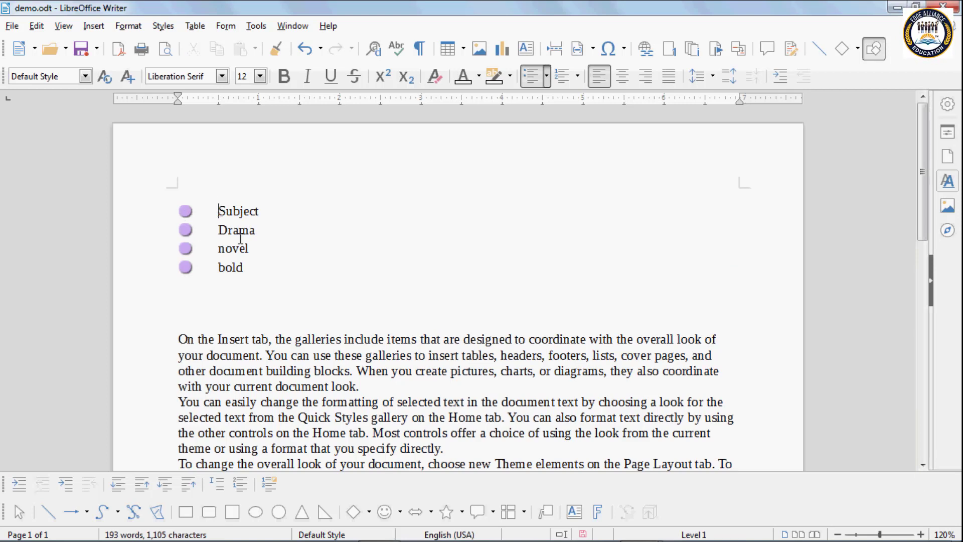
# Step: Select Subject through bold and remove their purple image bullets in Bullets and Numbering
pyautogui.moveTo(238, 228); pyautogui.dragTo(286, 271)
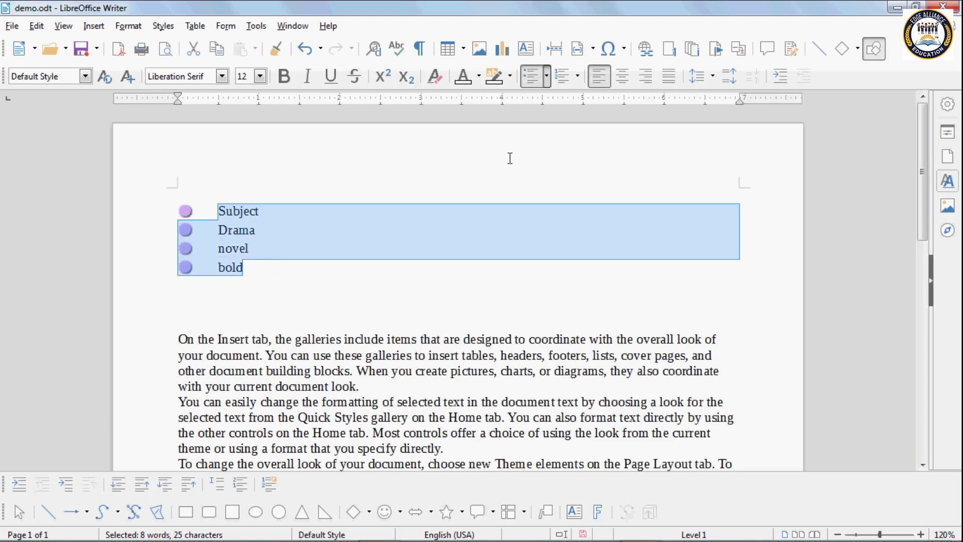
pyautogui.click(546, 77)
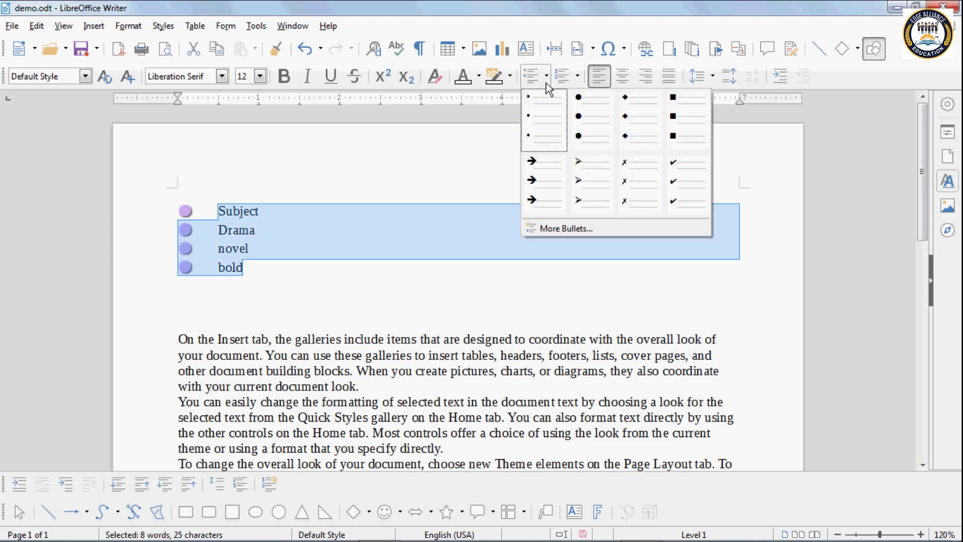
pyautogui.click(567, 229)
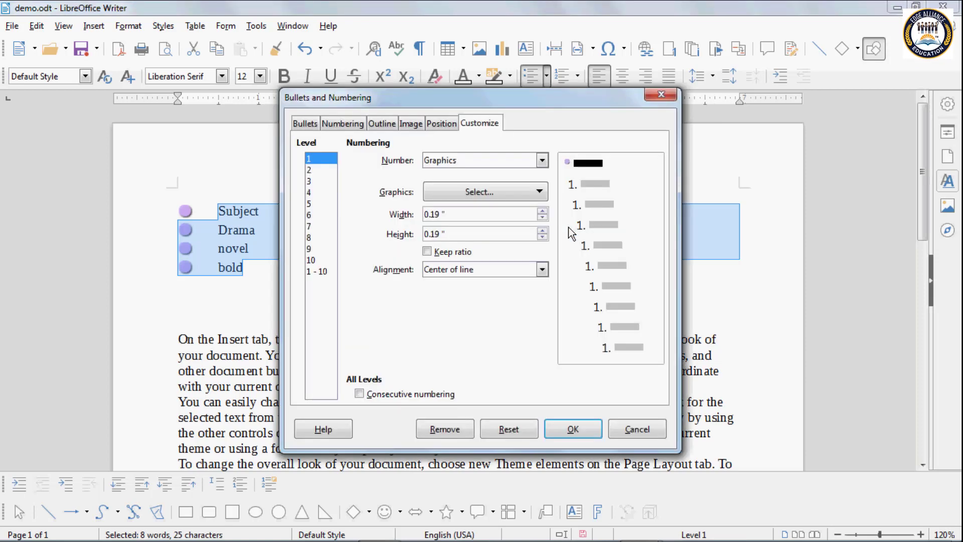
pyautogui.click(409, 125)
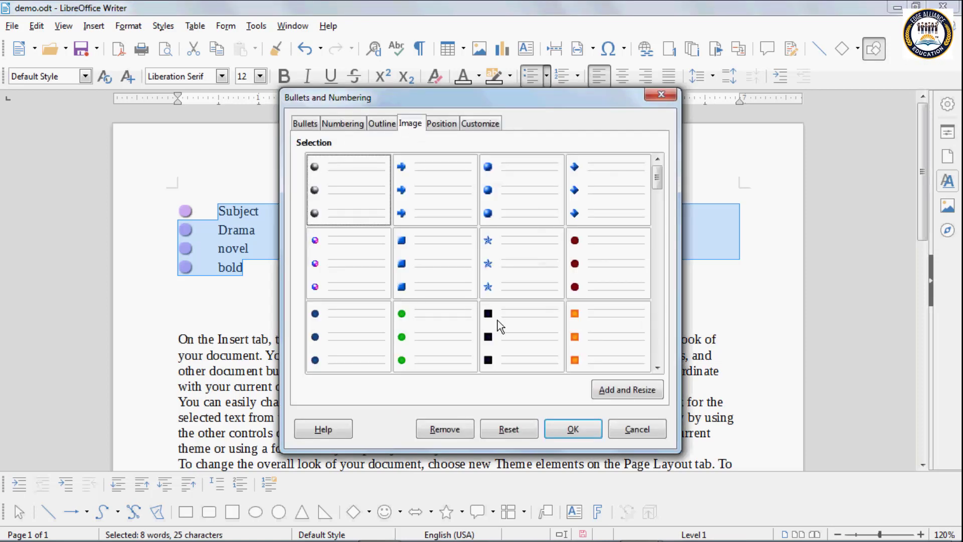
pyautogui.click(434, 427)
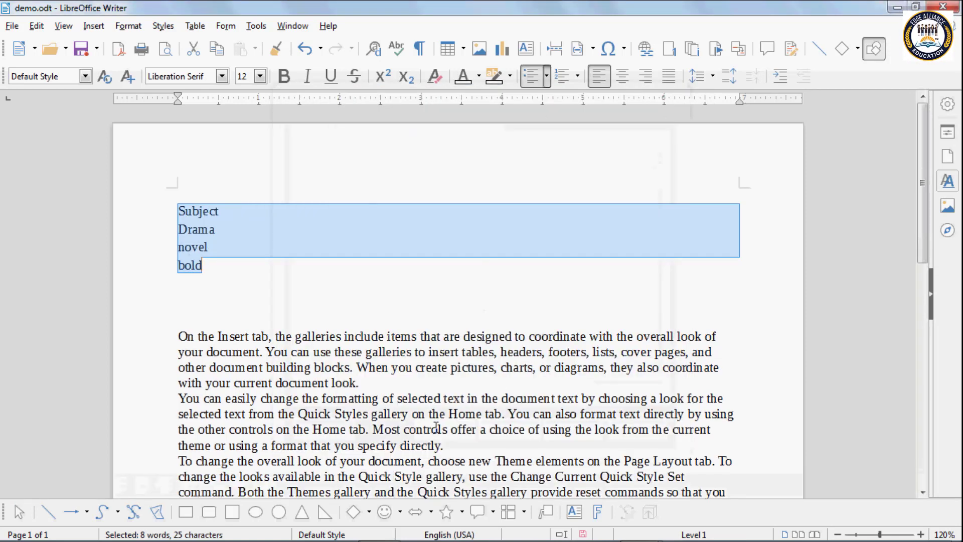
pyautogui.click(219, 270)
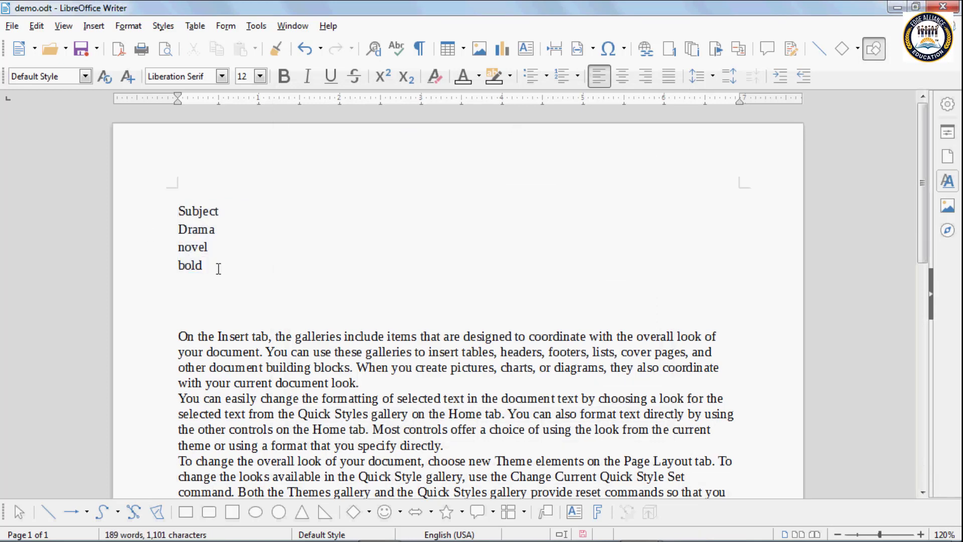
# Step: Replace the Subject, Drama, novel and bold lines with the text 'this is my book'
pyautogui.moveTo(205, 265); pyautogui.dragTo(175, 201)
pyautogui.press('Delete')
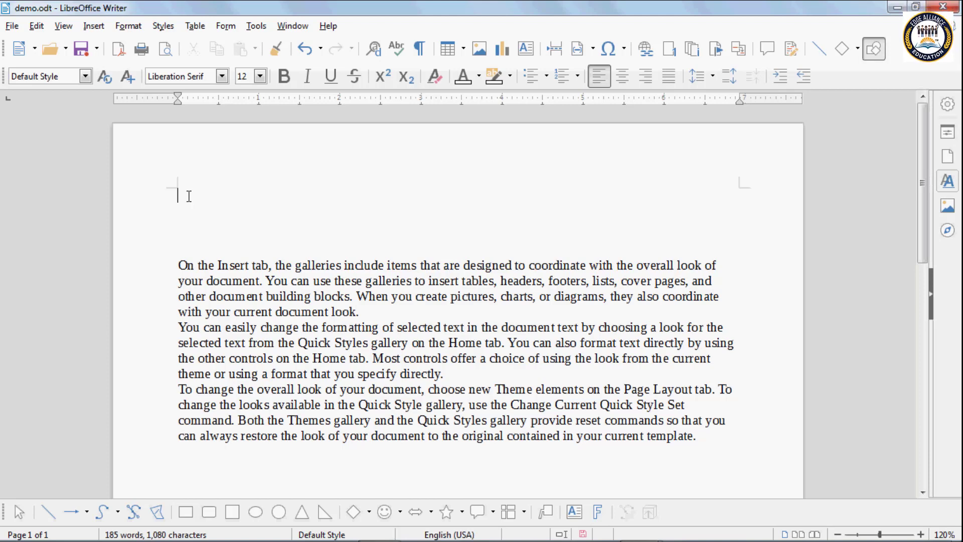
pyautogui.write('thi')
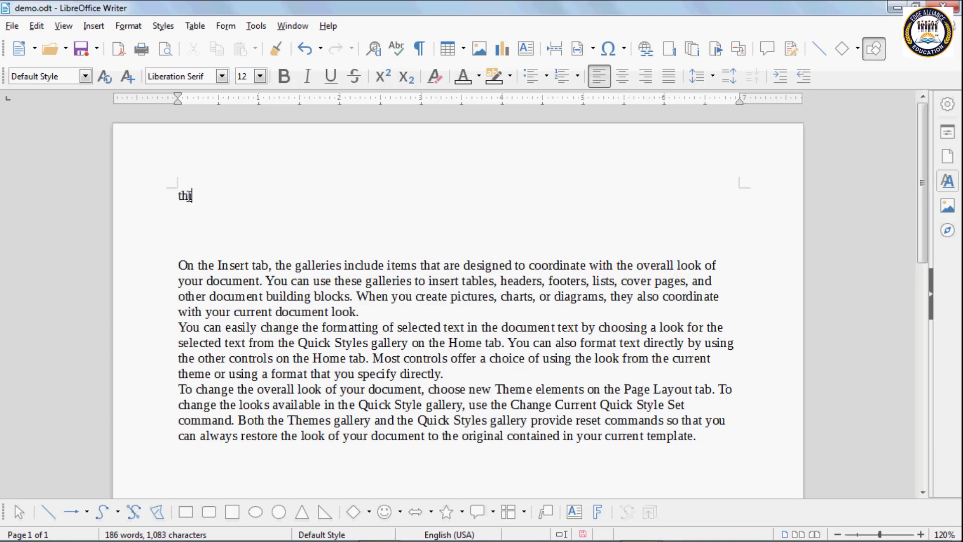
pyautogui.write('s is')
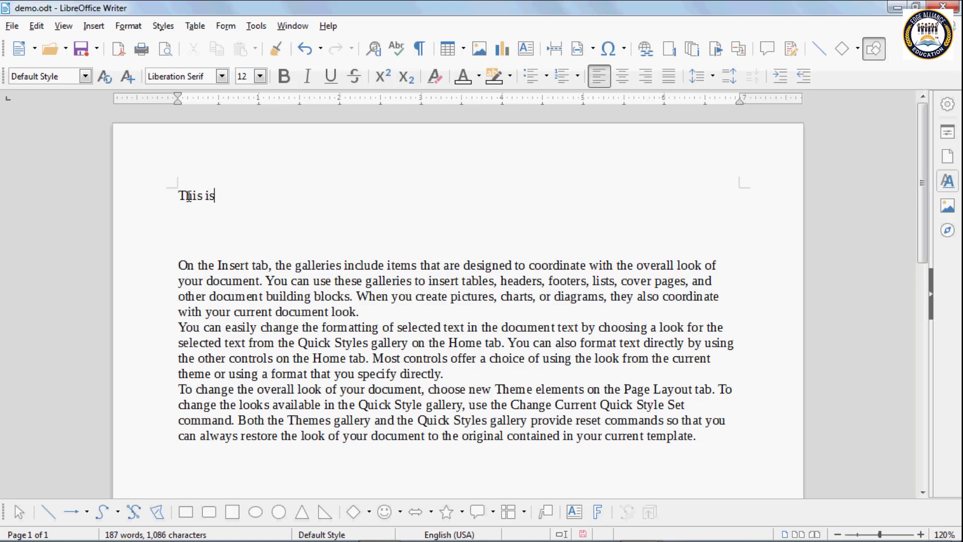
pyautogui.write(' my ')
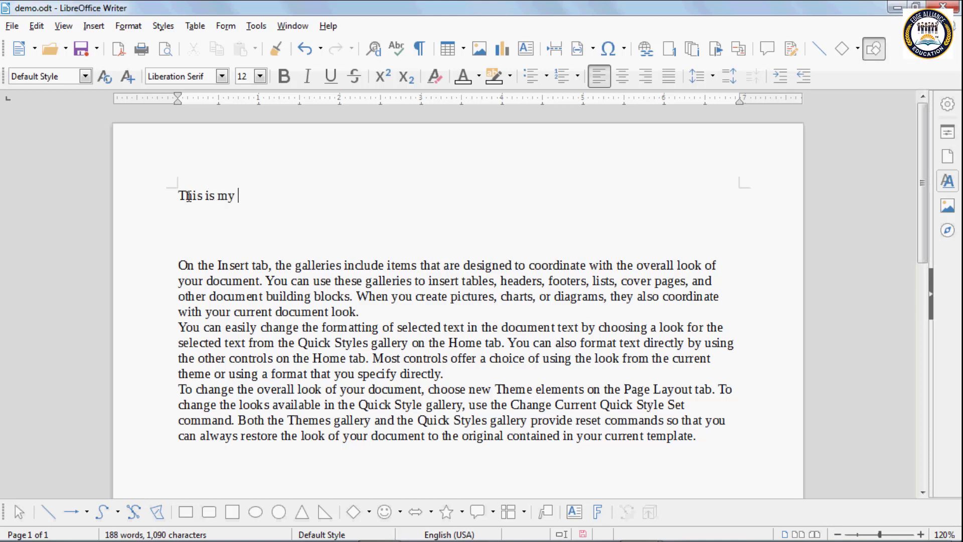
pyautogui.write('book')
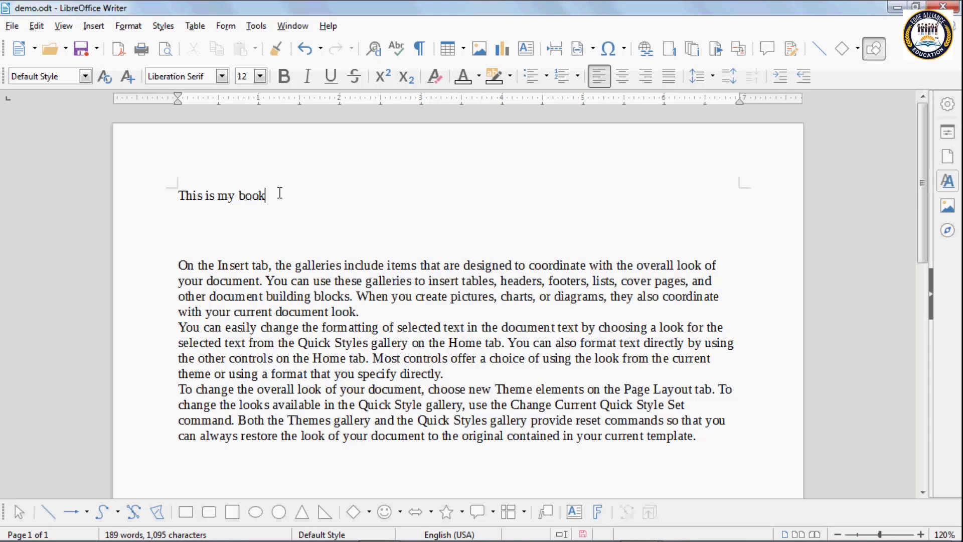
# Step: Right-align the 'This is my book' line and start a new line beneath it
pyautogui.click(623, 78)
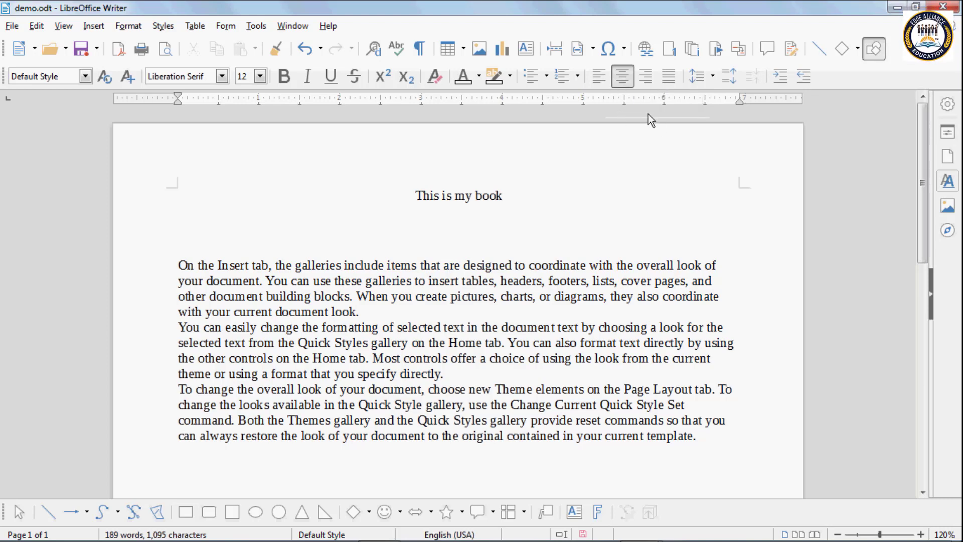
pyautogui.click(643, 79)
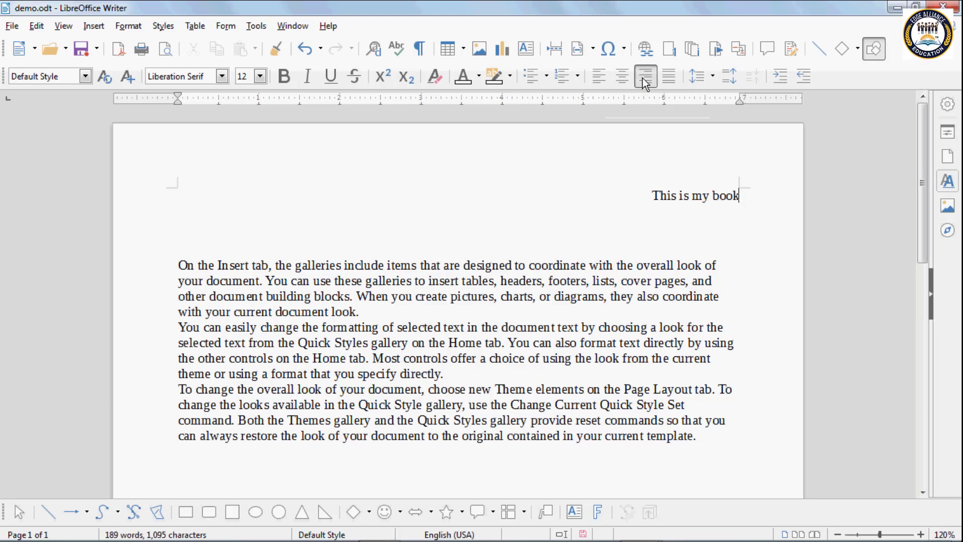
pyautogui.press('Return')
pyautogui.press('Return')
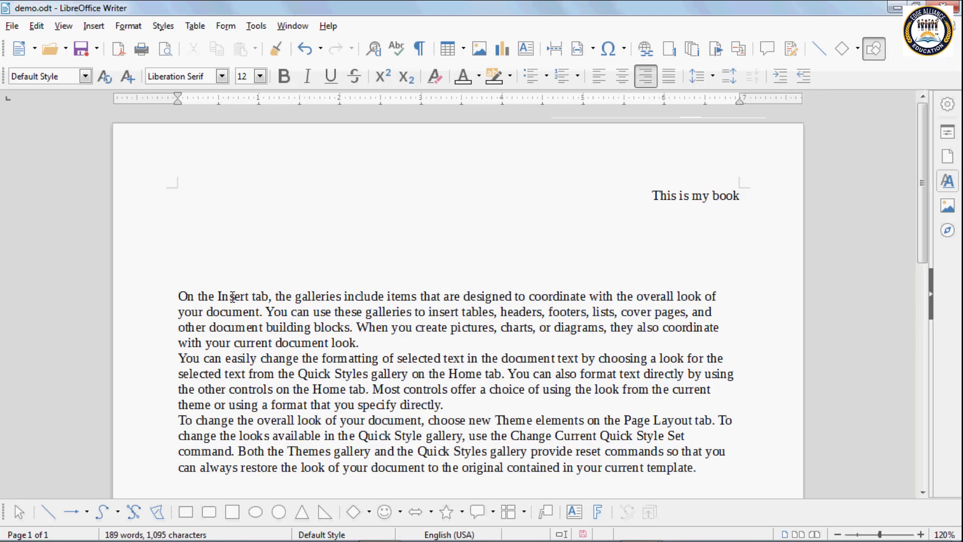
# Step: Add a right-aligned 'Booklet' line under the header, followed by an empty line
pyautogui.press('Down')
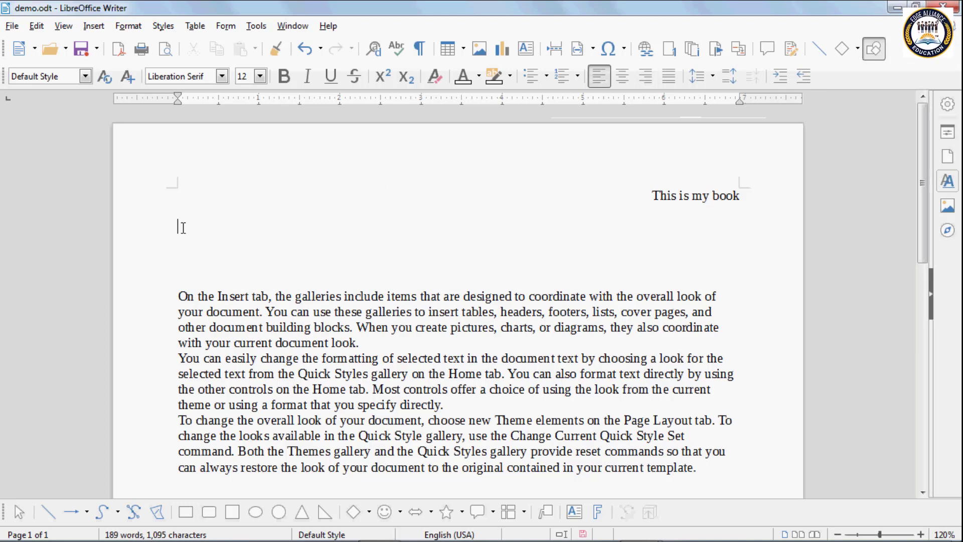
pyautogui.write('B')
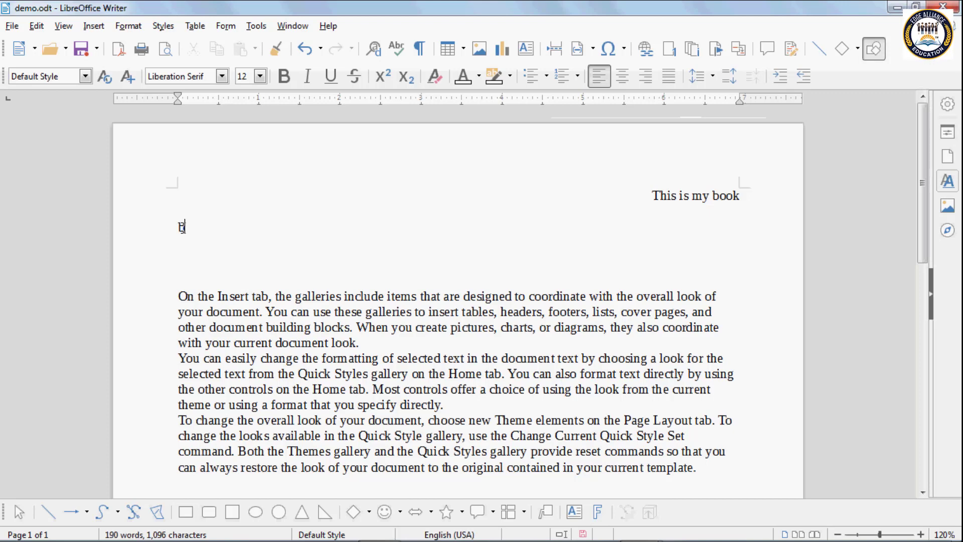
pyautogui.write('ookt')
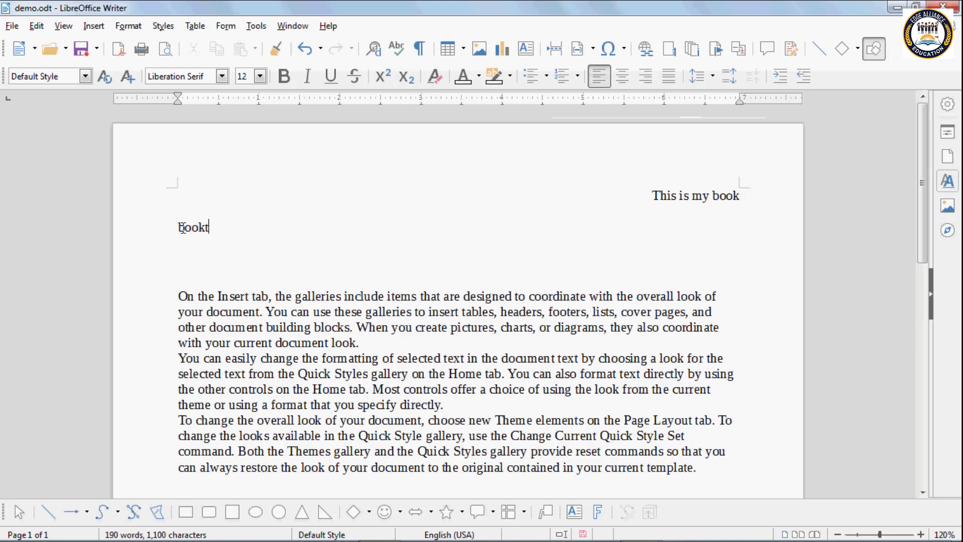
pyautogui.press('BackSpace')
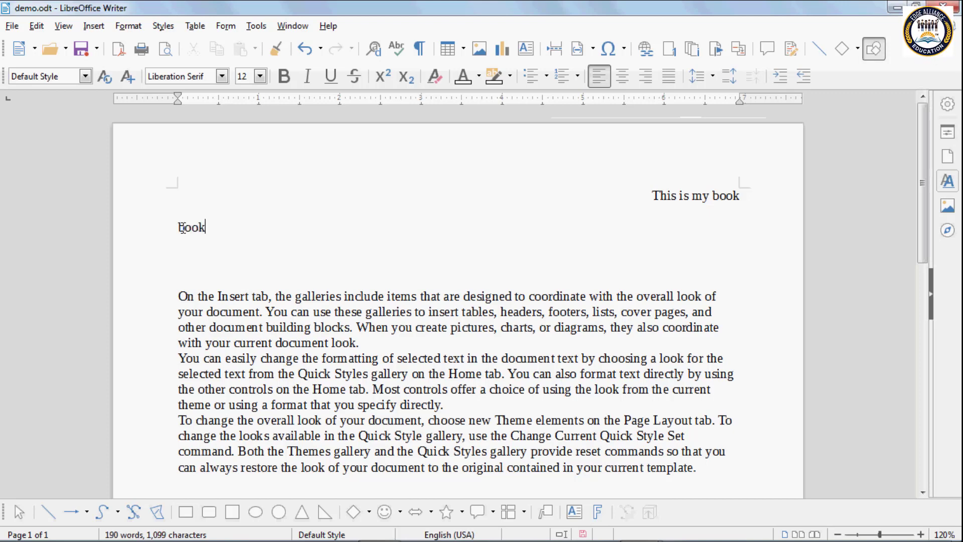
pyautogui.write('let')
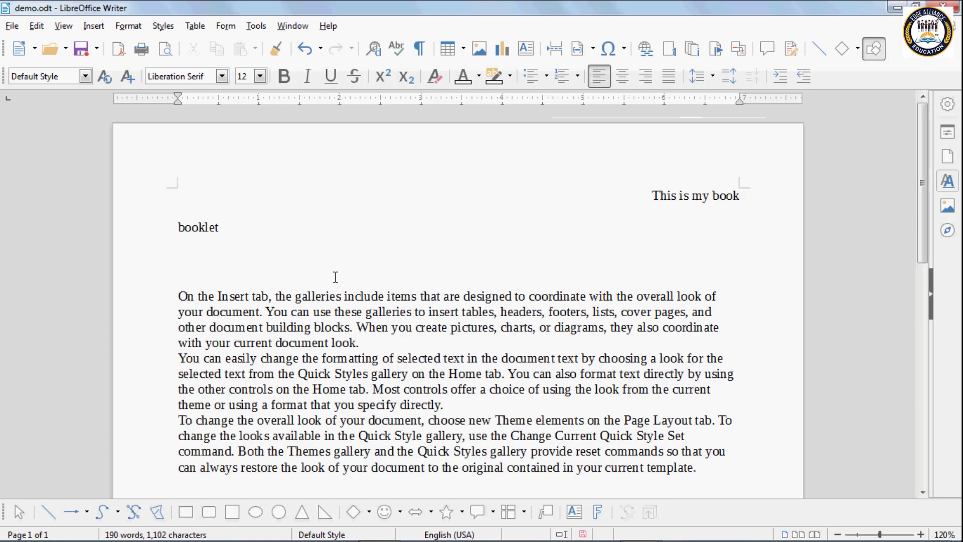
pyautogui.hotkey('ctrl', 'e')
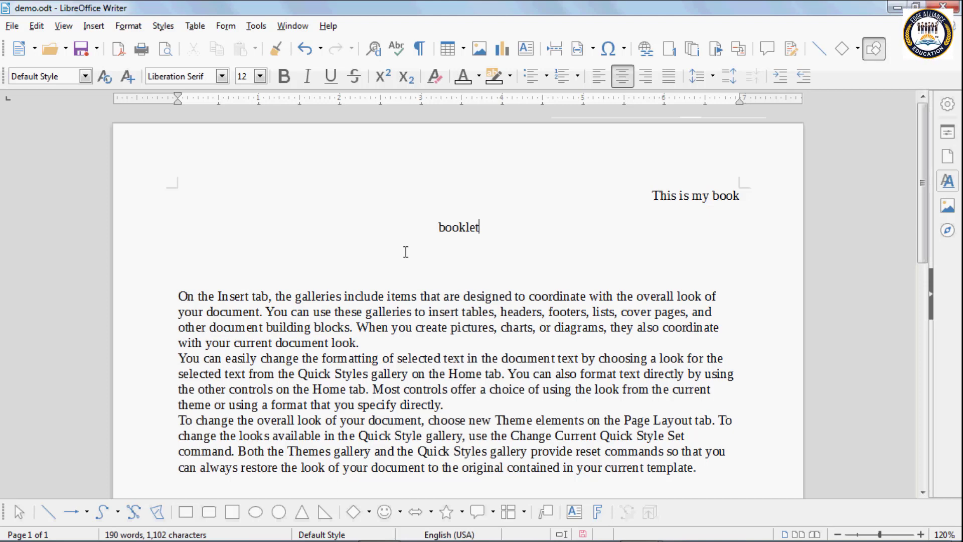
pyautogui.hotkey('ctrl', 'r')
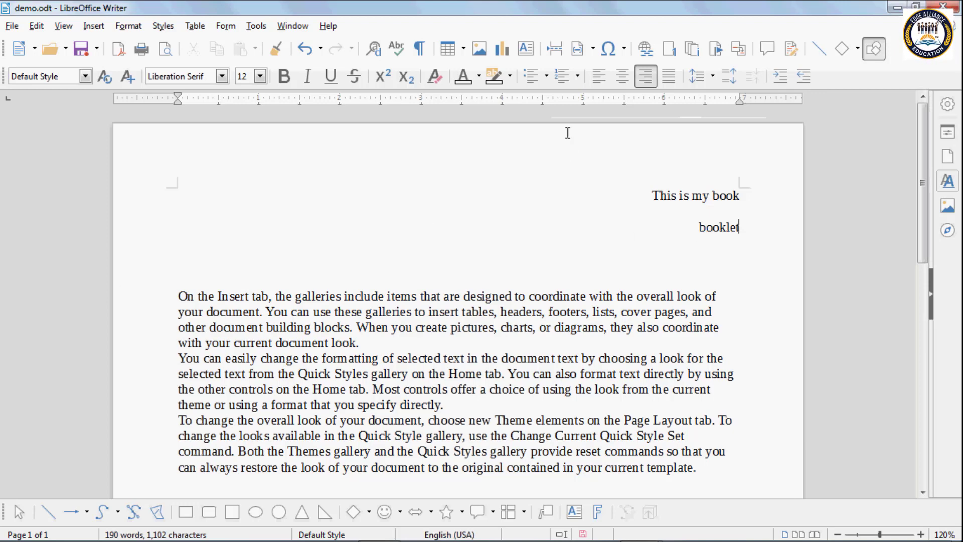
pyautogui.press('Return')
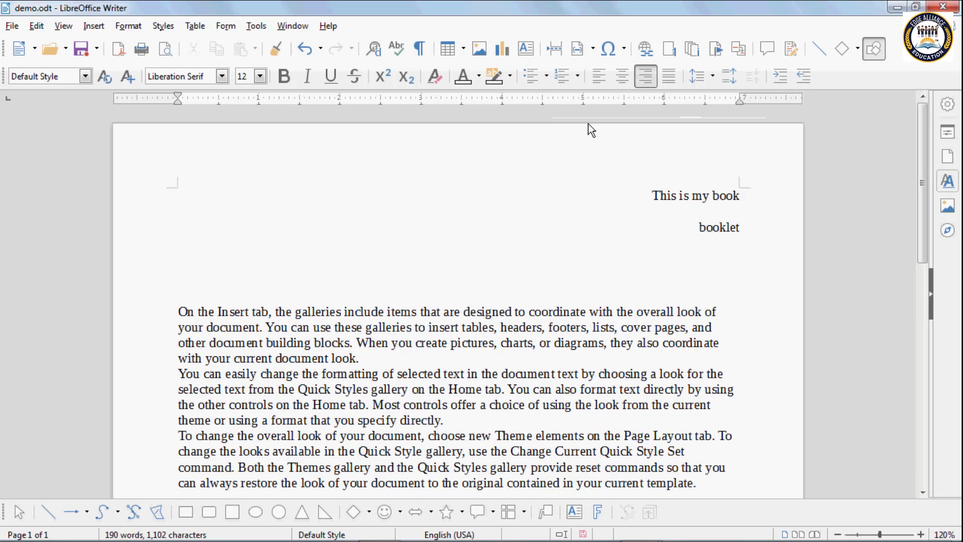
# Step: Left-align the empty line below 'booklet' and justify the three body paragraphs
pyautogui.click(606, 83)
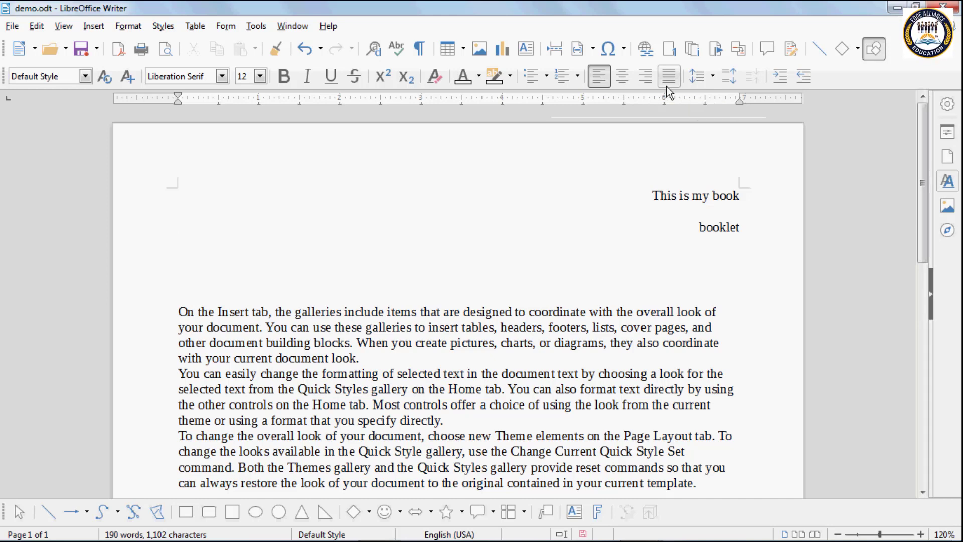
pyautogui.scroll(-3, 269, 242)
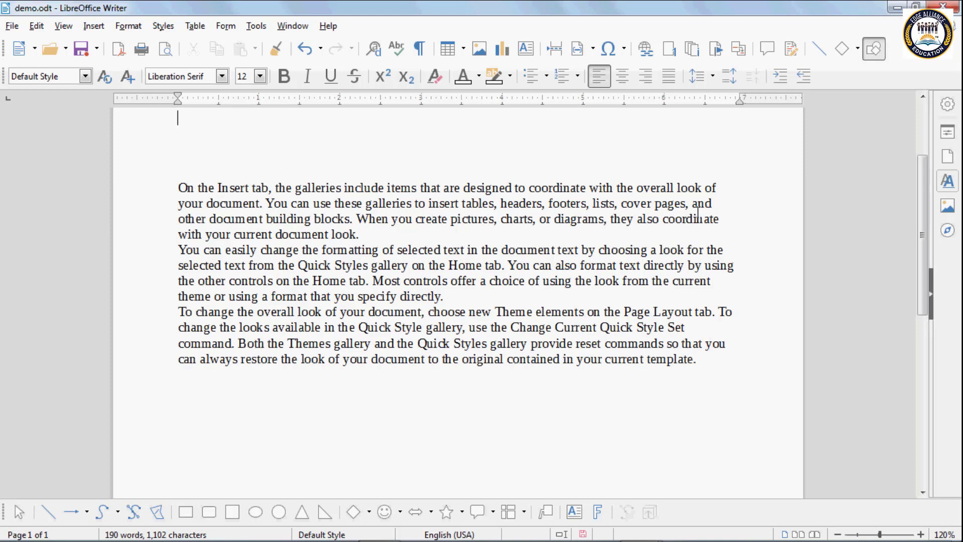
pyautogui.moveTo(181, 184); pyautogui.dragTo(695, 372)
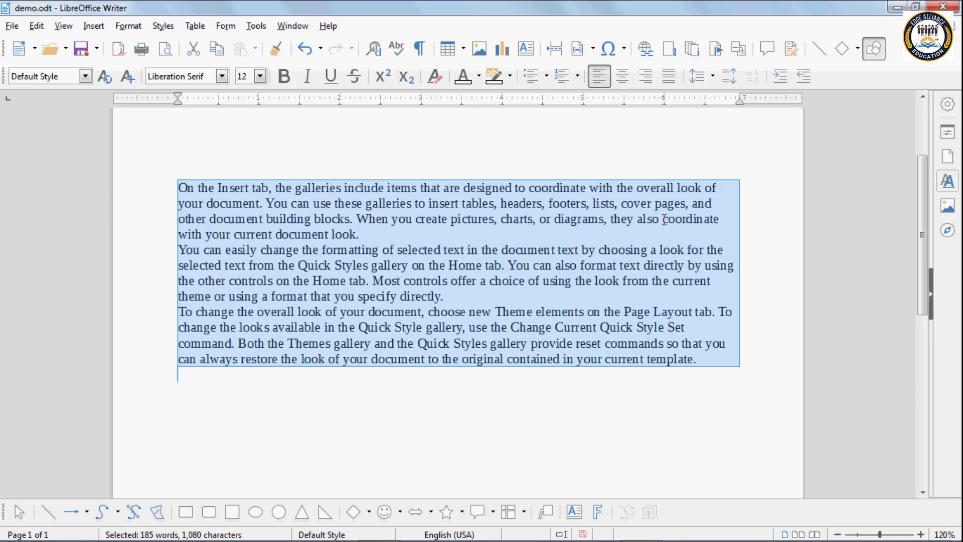
pyautogui.click(666, 81)
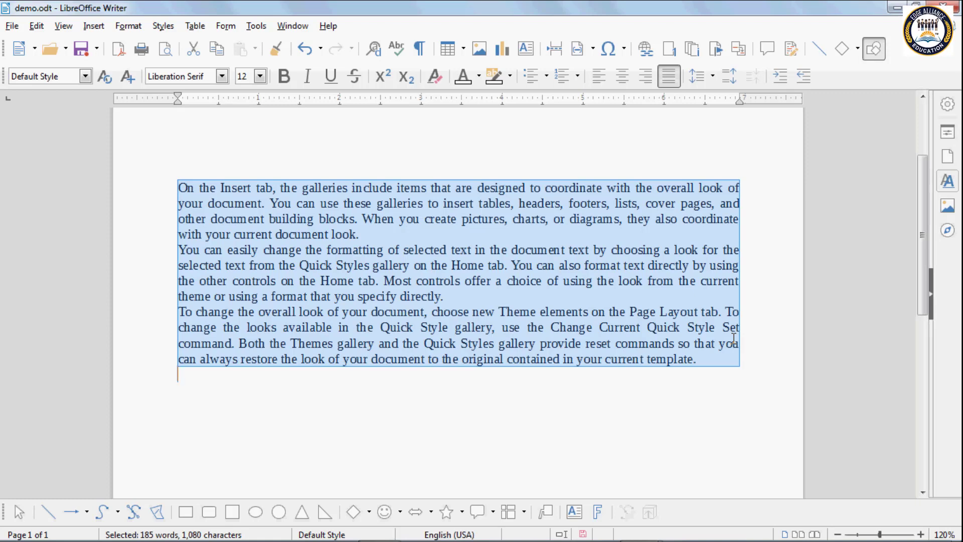
pyautogui.click(598, 78)
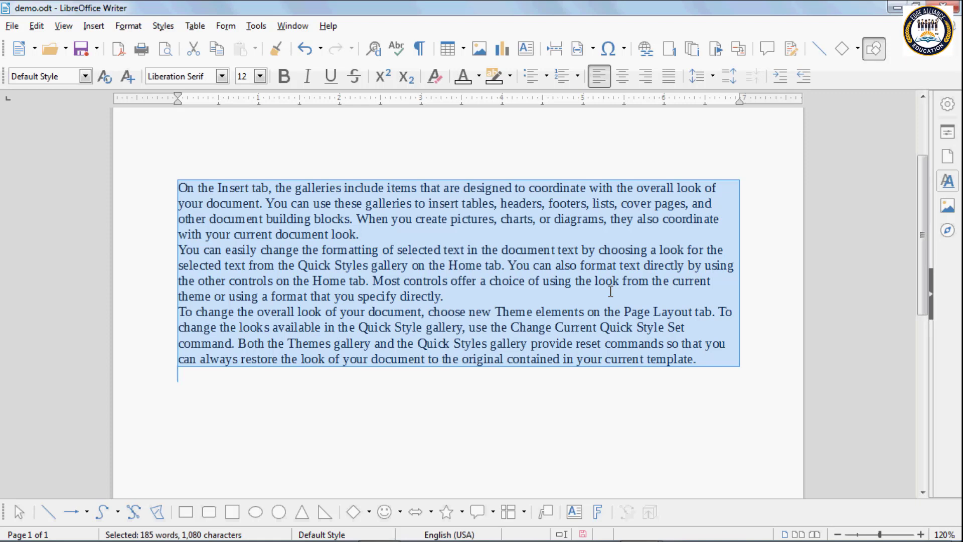
pyautogui.hotkey('ctrl', 'j')
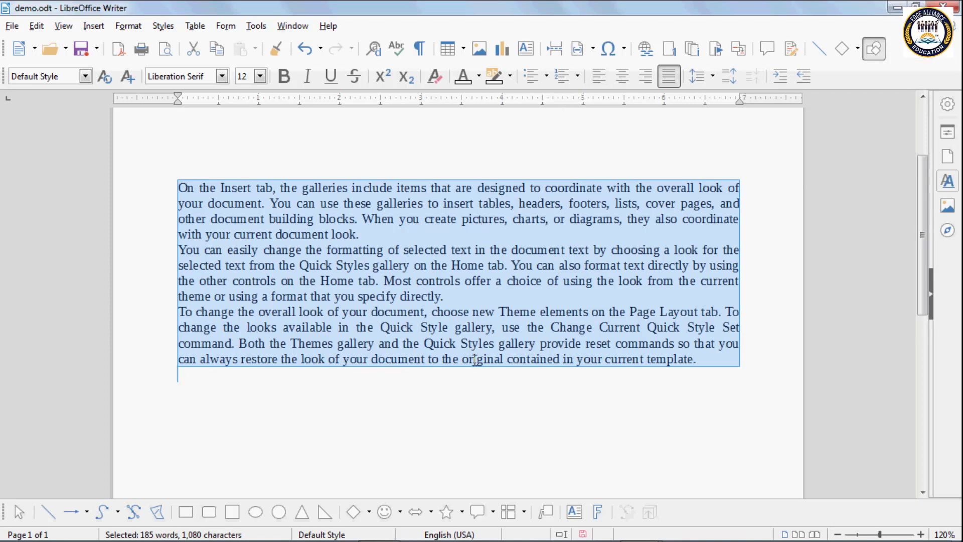
pyautogui.click(712, 77)
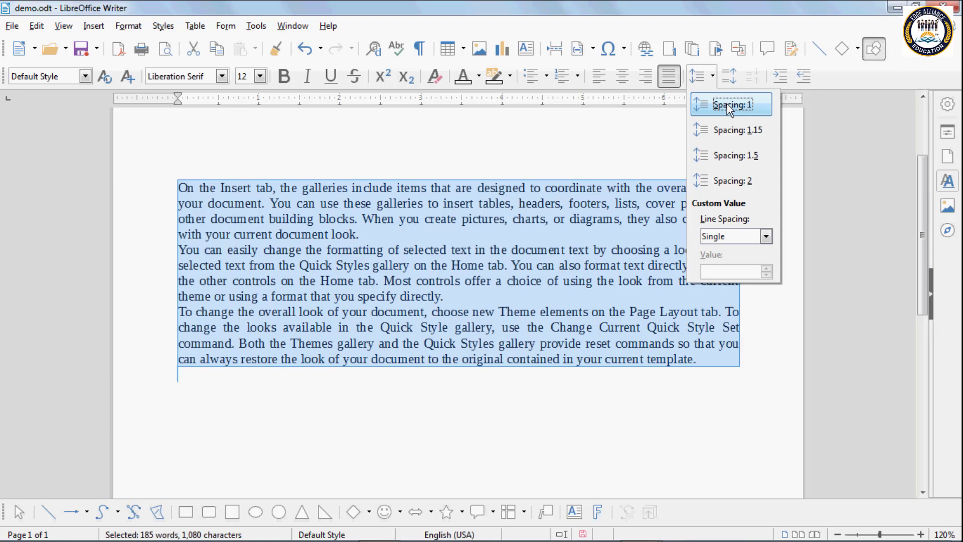
pyautogui.click(729, 131)
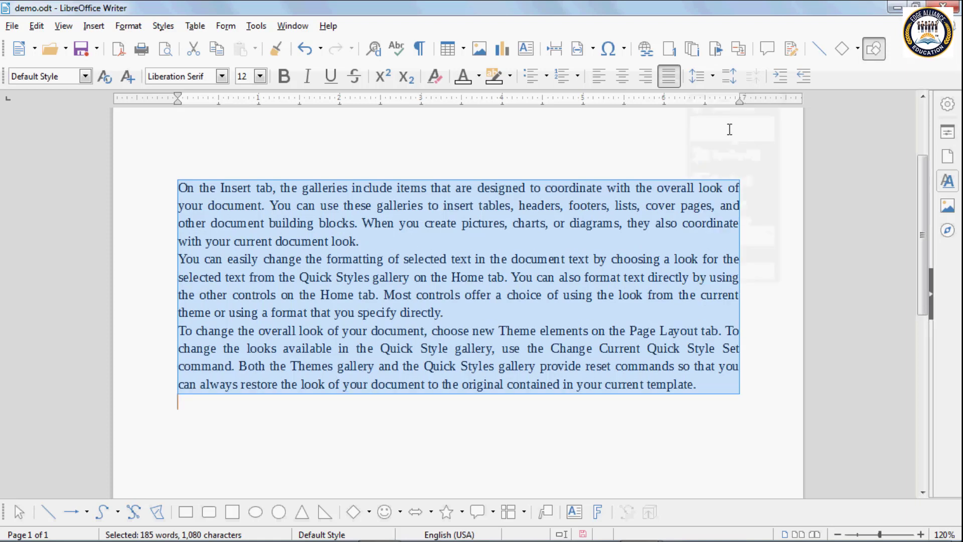
pyautogui.click(711, 78)
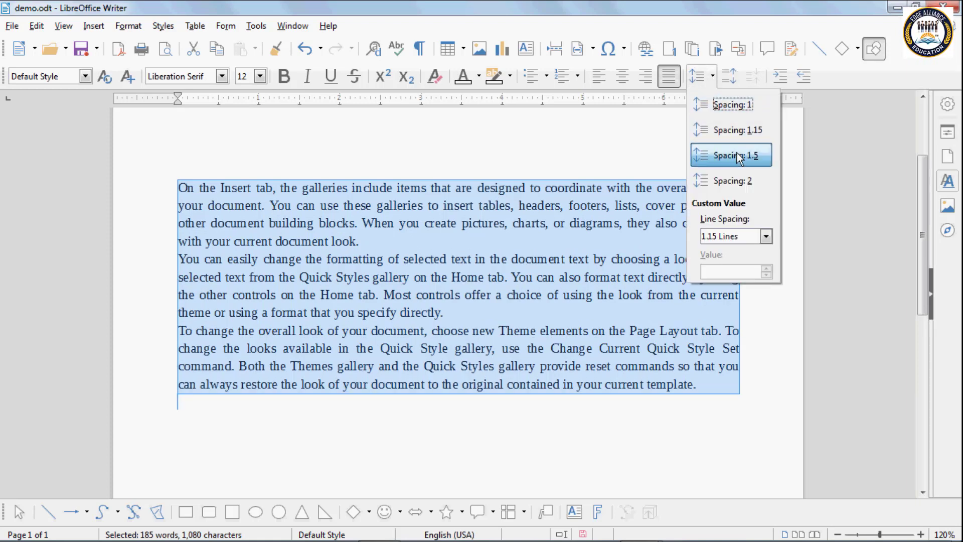
pyautogui.click(737, 155)
pyautogui.click(714, 79)
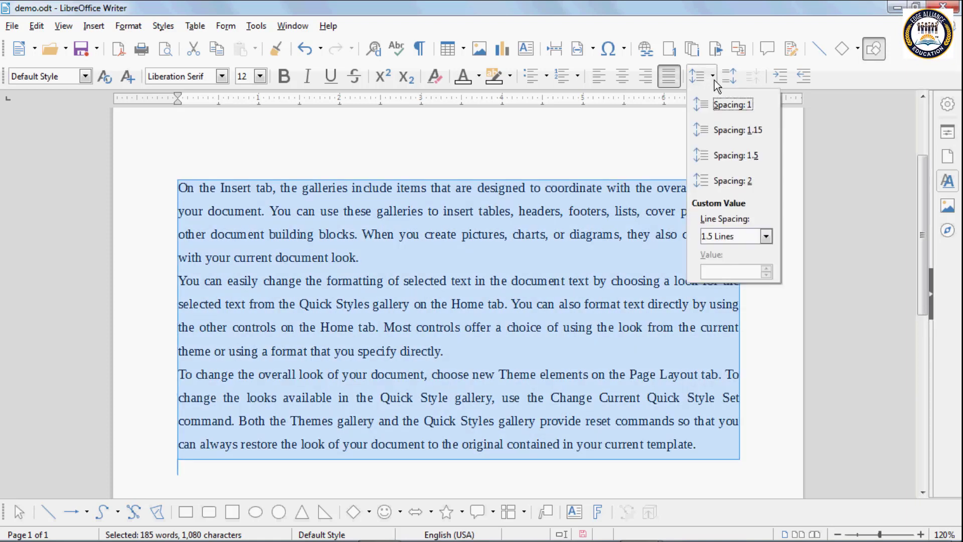
pyautogui.click(733, 180)
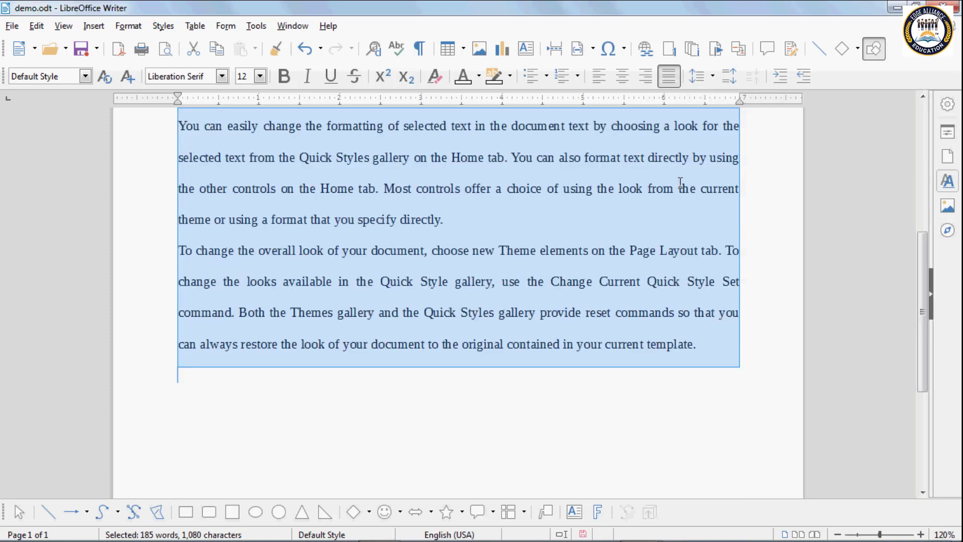
pyautogui.scroll(4, 679, 184)
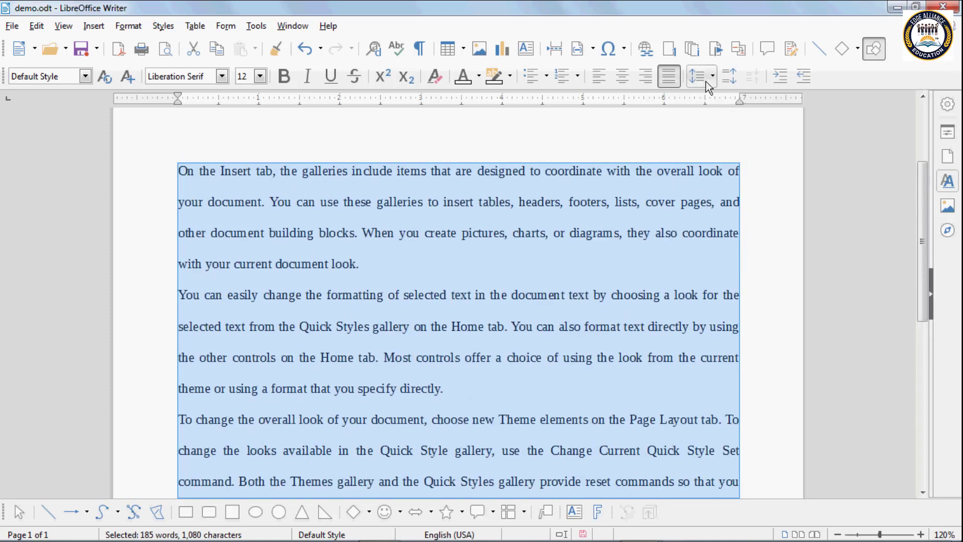
pyautogui.click(709, 79)
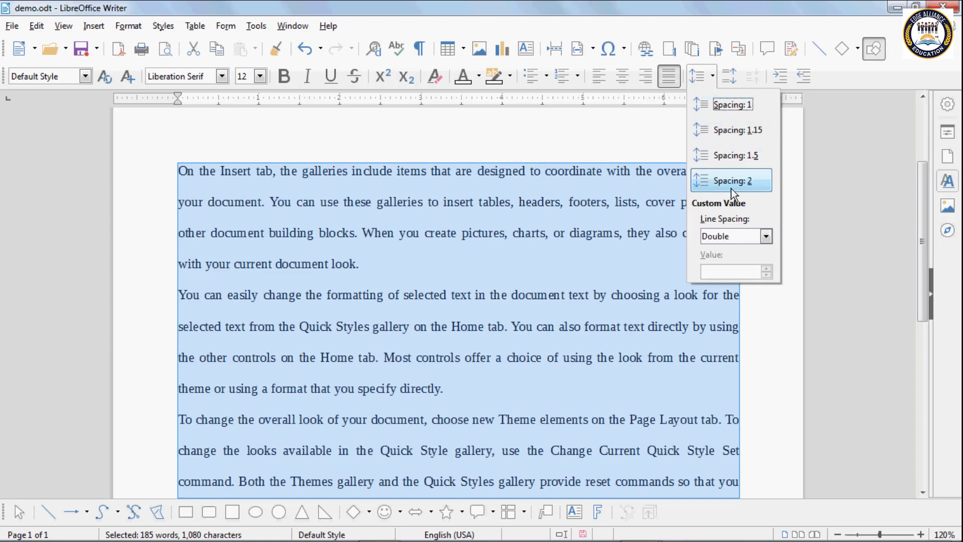
pyautogui.click(722, 106)
pyautogui.click(713, 77)
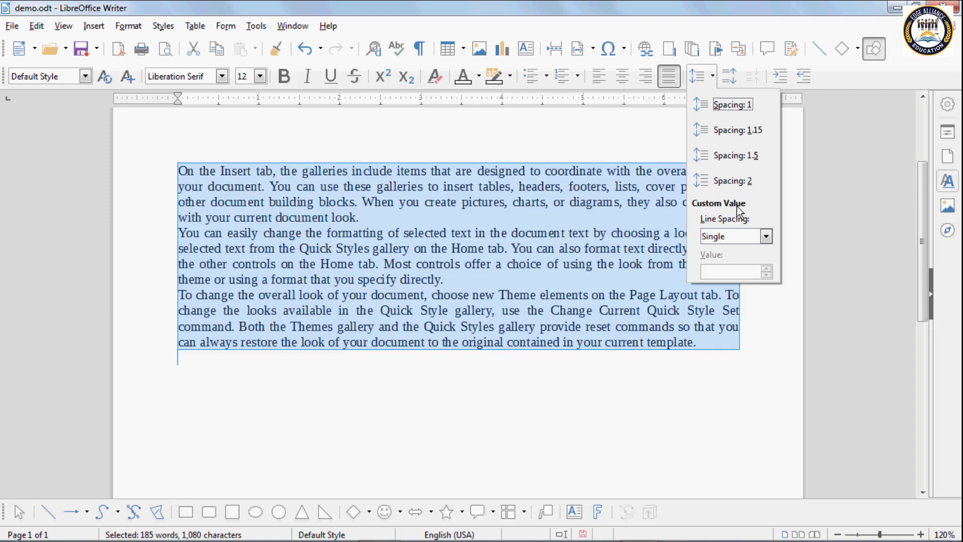
pyautogui.click(767, 236)
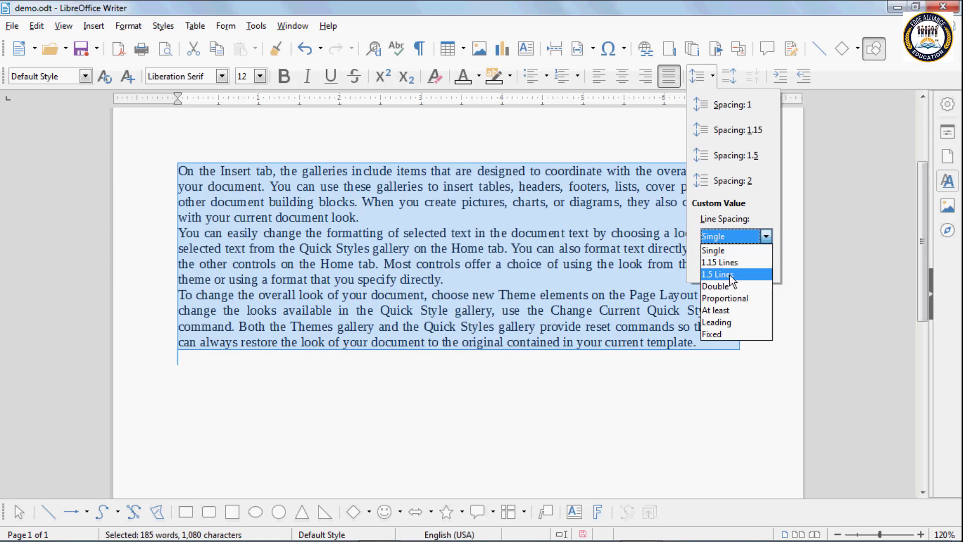
# Step: Try double, then proportional line spacing on the paragraphs, adjusting the percentage
pyautogui.click(718, 286)
pyautogui.click(720, 236)
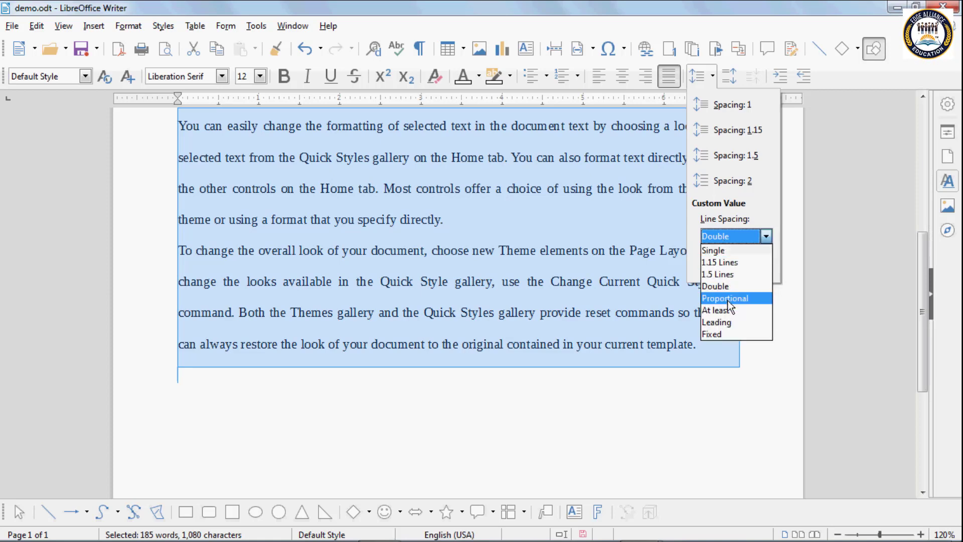
pyautogui.click(730, 304)
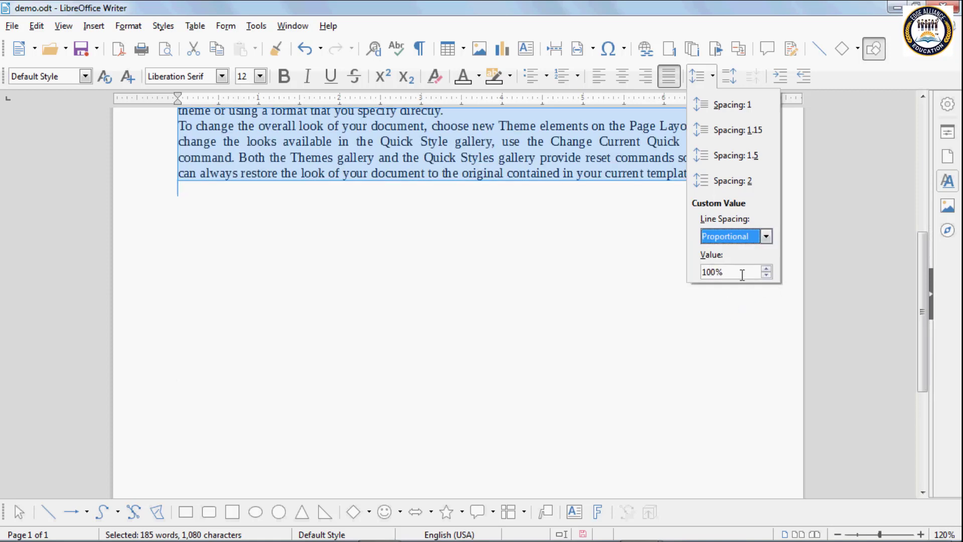
pyautogui.click(766, 275)
pyautogui.click(766, 275)
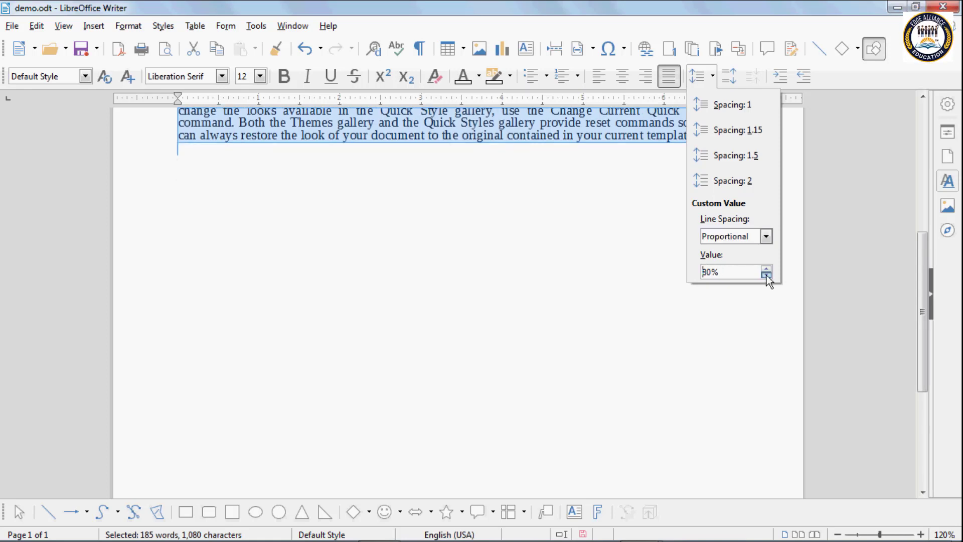
pyautogui.click(766, 275)
pyautogui.click(766, 275)
pyautogui.click(766, 269)
pyautogui.click(766, 270)
pyautogui.click(766, 270)
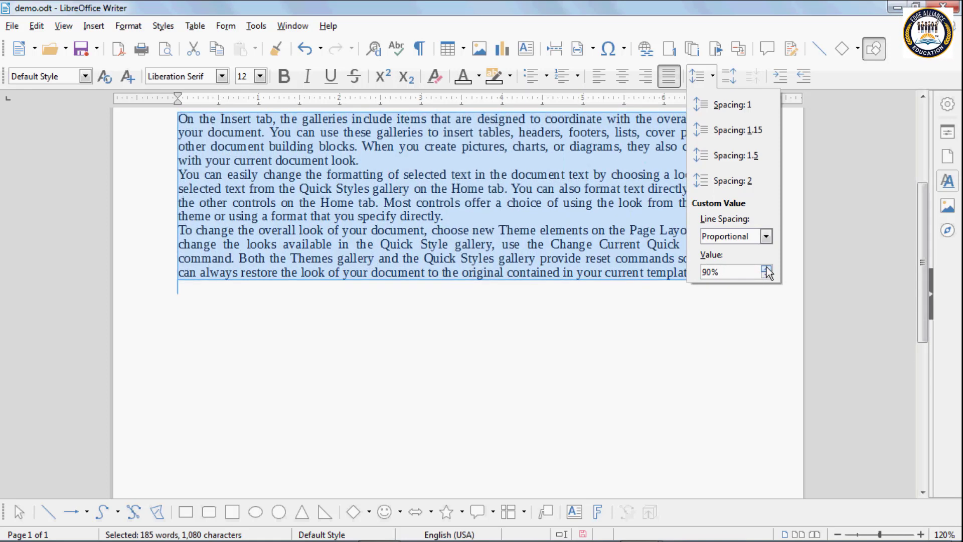
pyautogui.click(766, 270)
pyautogui.click(766, 269)
pyautogui.click(765, 269)
pyautogui.click(766, 269)
pyautogui.click(766, 270)
pyautogui.click(766, 269)
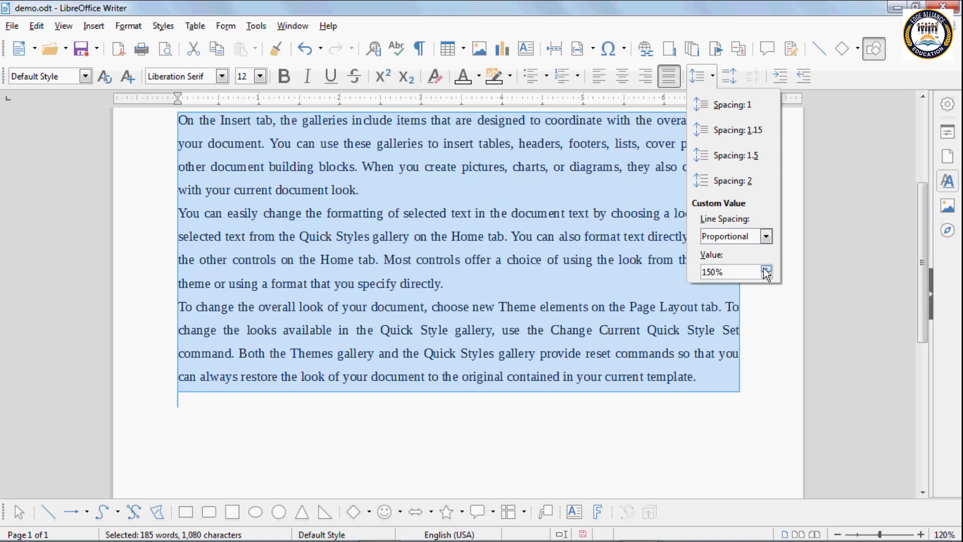
# Step: Try At least spacing with varying minimum height, then set the paragraphs to Single spacing
pyautogui.click(766, 236)
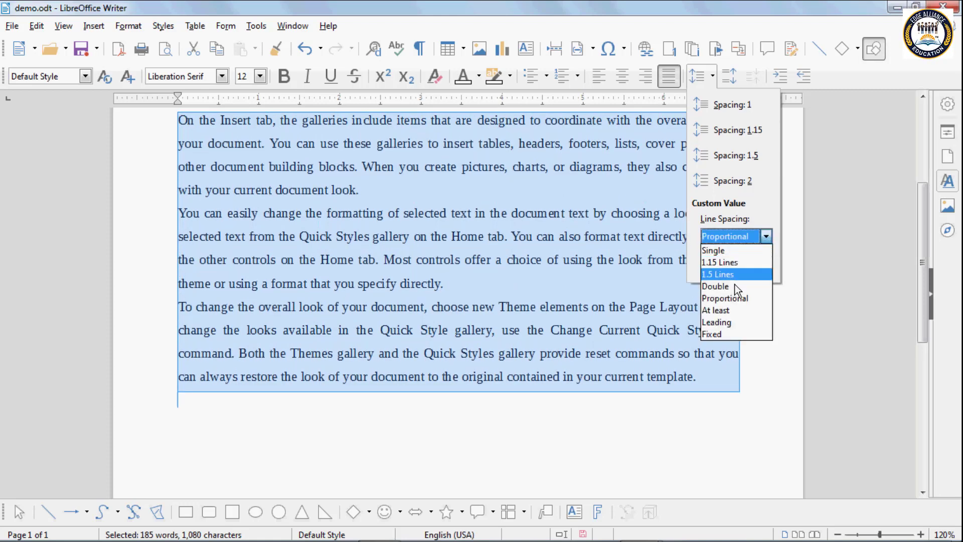
pyautogui.click(736, 308)
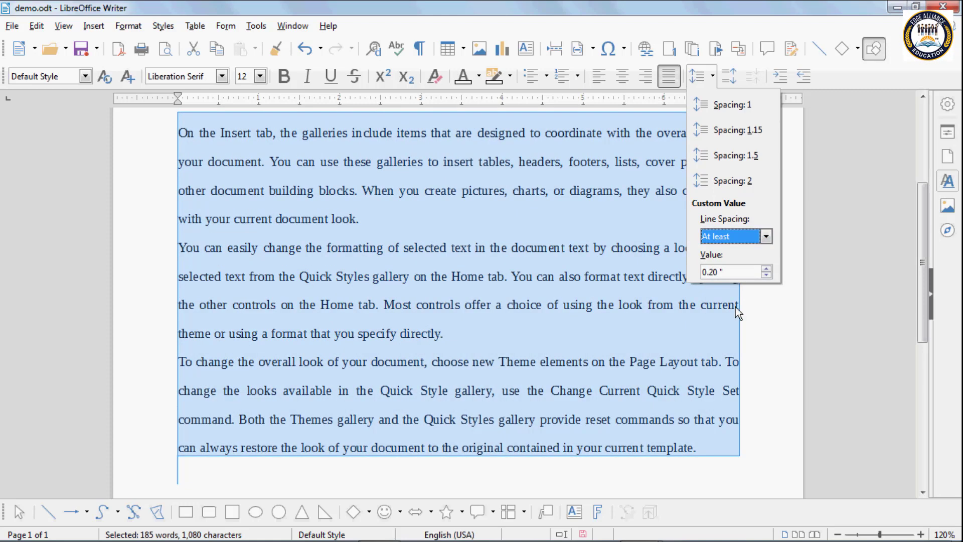
pyautogui.click(766, 275)
pyautogui.click(766, 276)
pyautogui.click(766, 275)
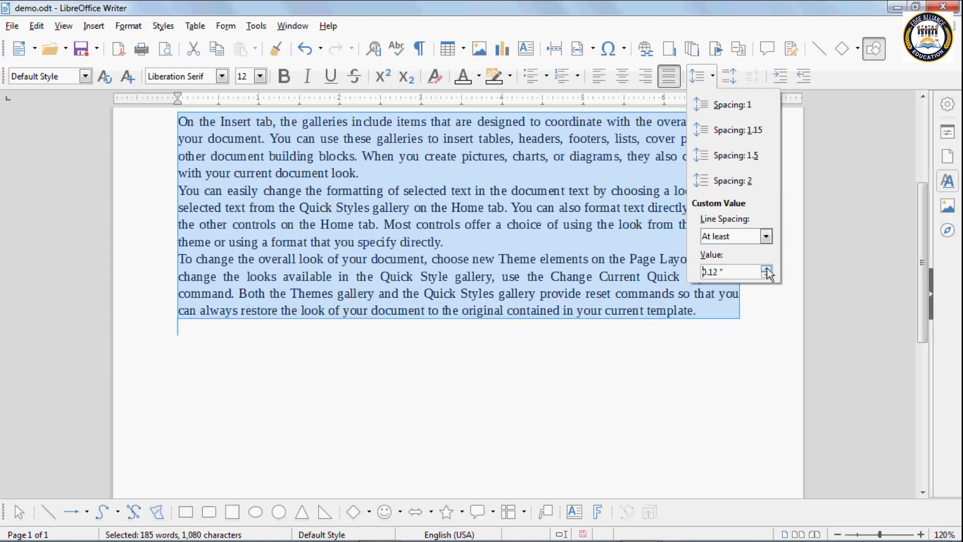
pyautogui.click(766, 268)
pyautogui.click(766, 269)
pyautogui.click(766, 269)
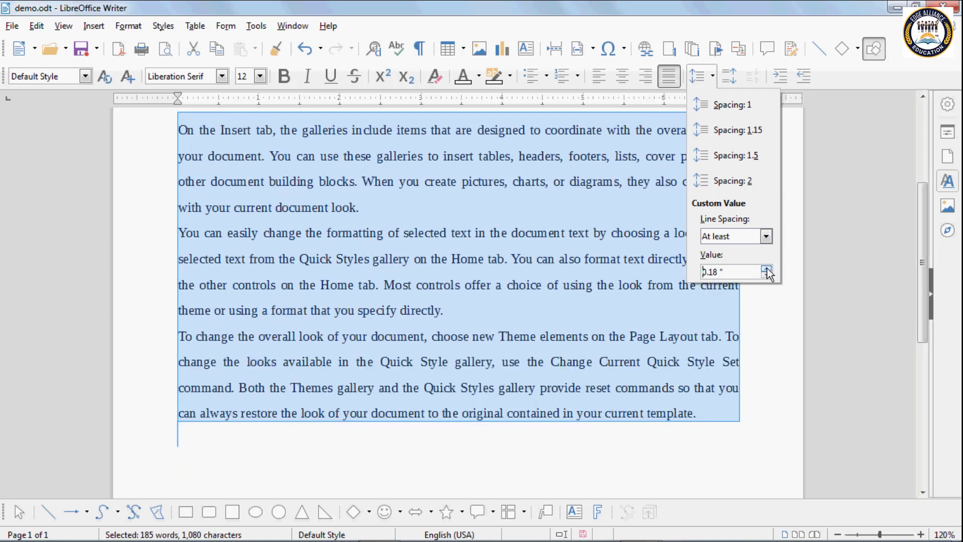
pyautogui.click(766, 237)
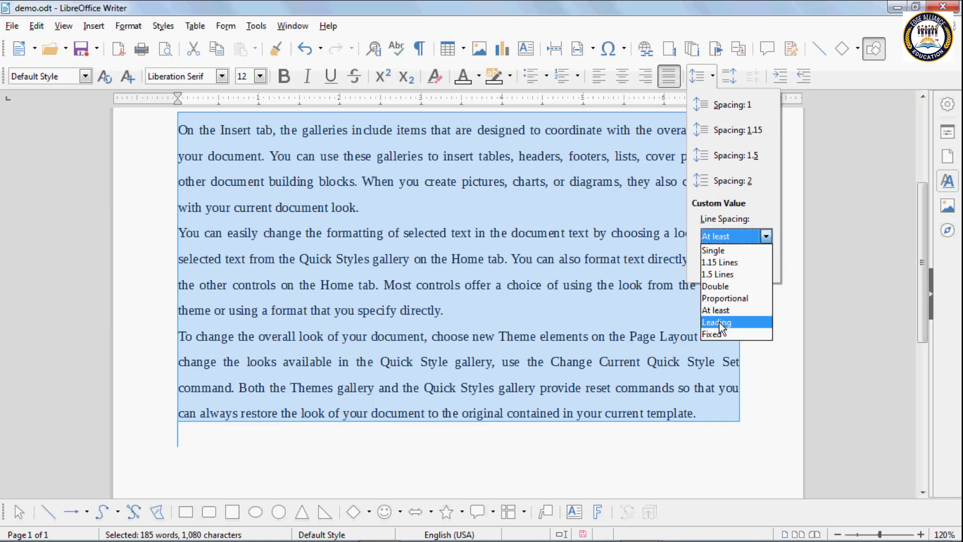
pyautogui.click(718, 250)
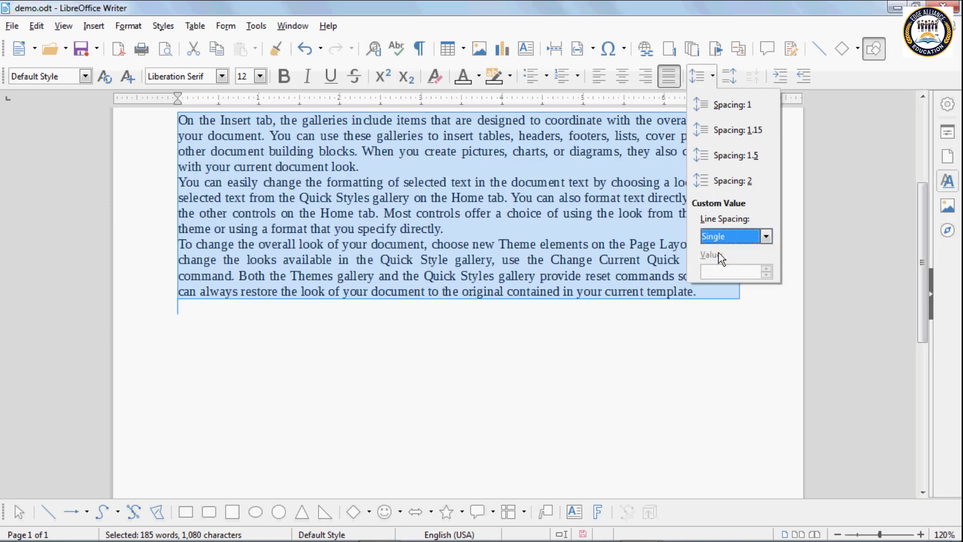
pyautogui.click(475, 212)
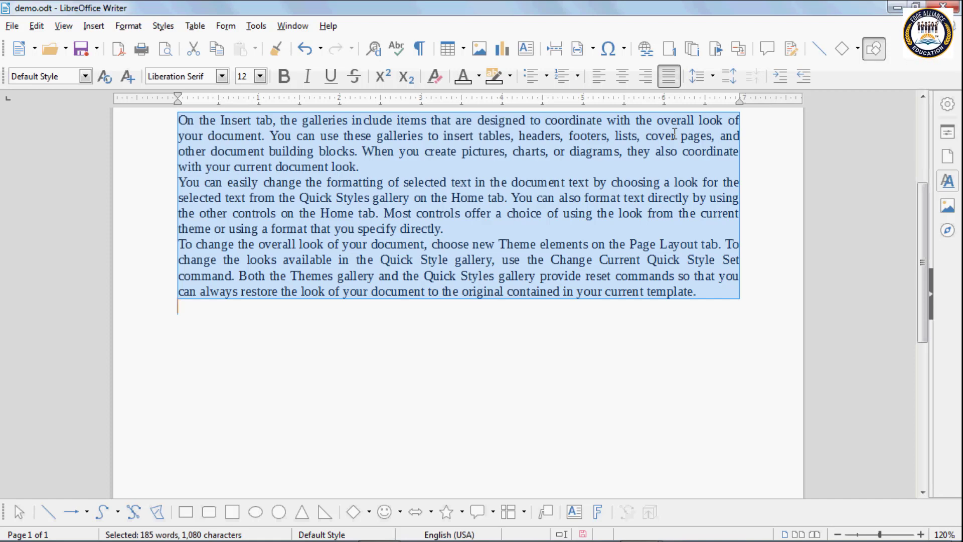
# Step: Widen the space between the three body paragraphs with repeated Increase Paragraph Spacing
pyautogui.click(731, 80)
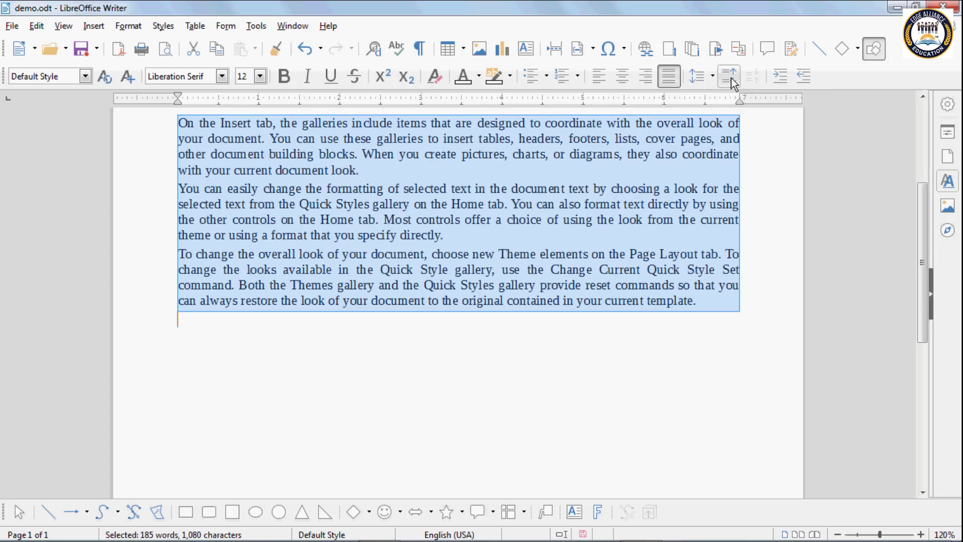
pyautogui.click(732, 80)
pyautogui.click(731, 80)
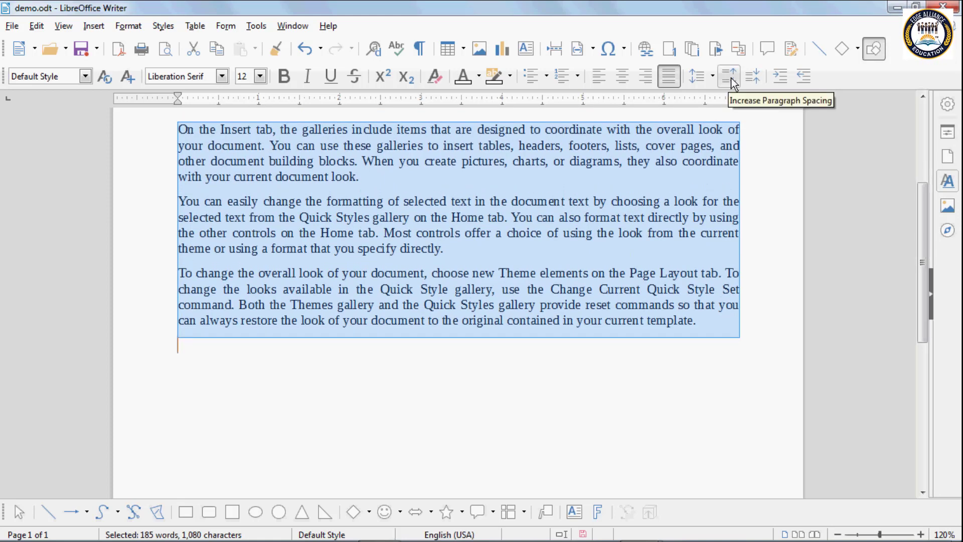
pyautogui.click(731, 80)
pyautogui.click(732, 81)
pyautogui.click(200, 207)
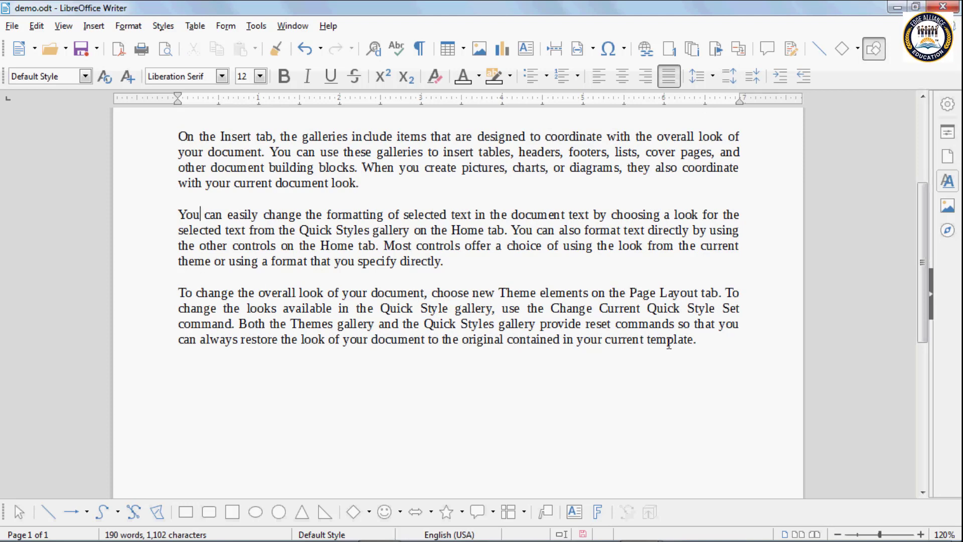
pyautogui.moveTo(707, 340); pyautogui.dragTo(158, 127)
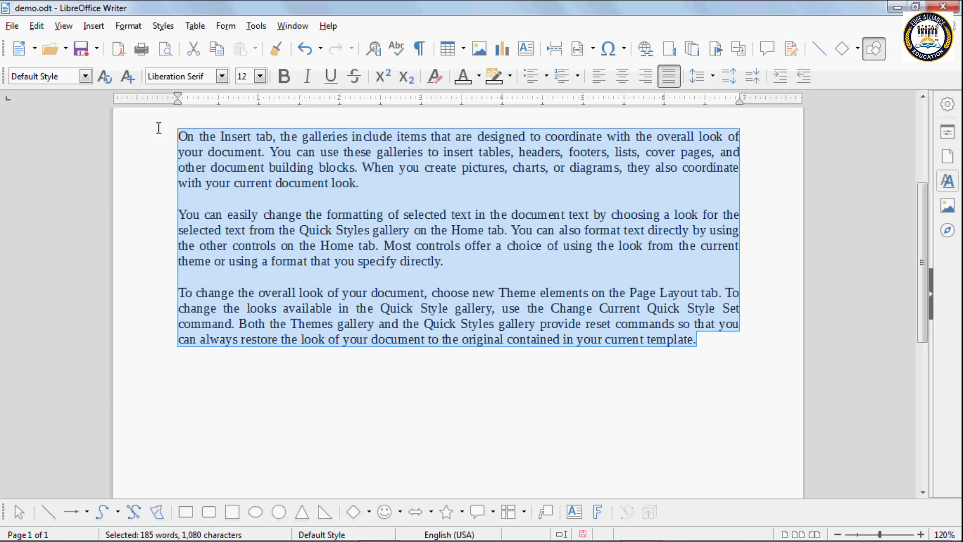
pyautogui.click(728, 78)
pyautogui.click(728, 78)
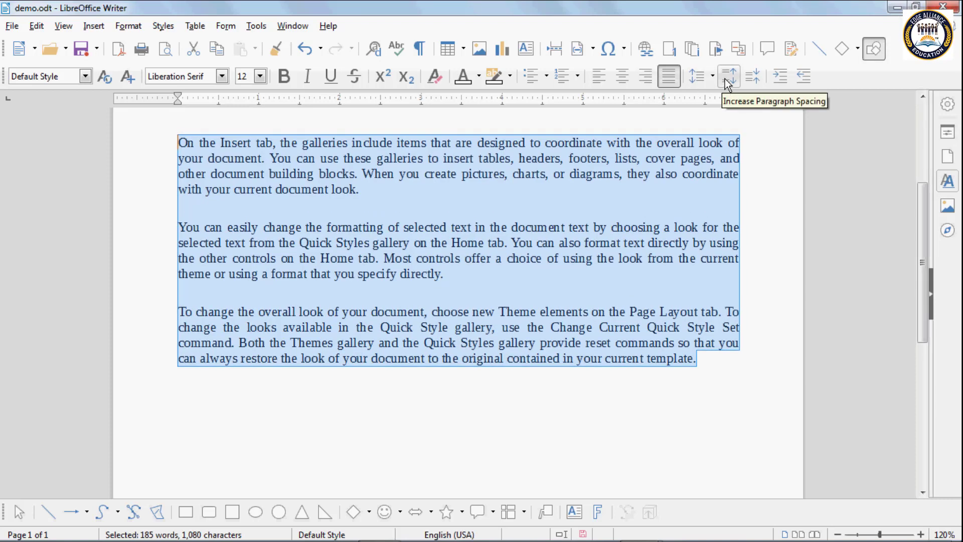
pyautogui.click(727, 78)
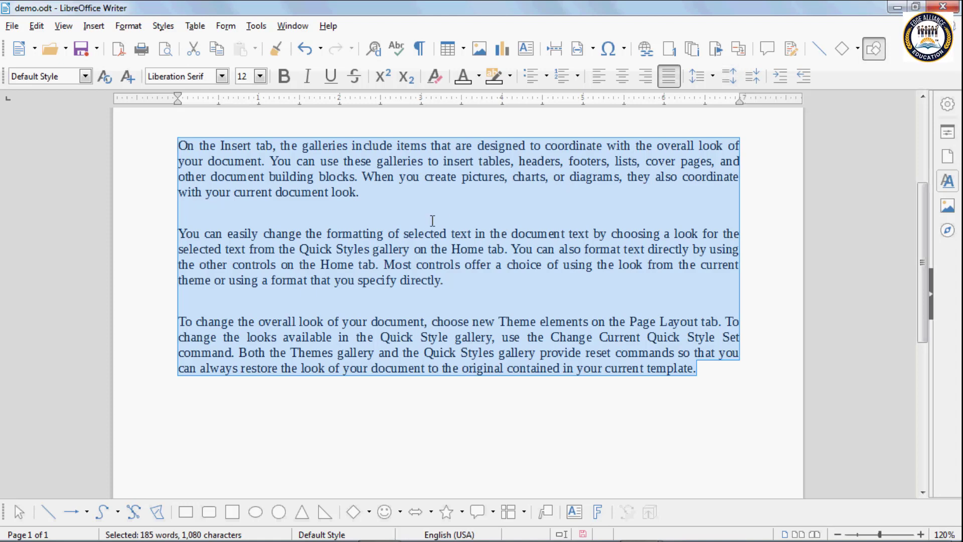
pyautogui.click(295, 214)
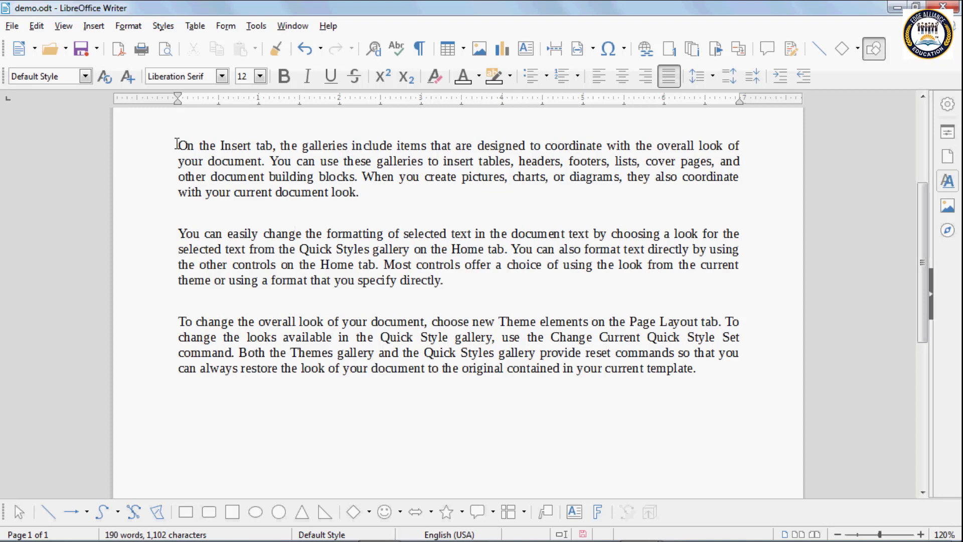
# Step: Reselect the three body paragraphs
pyautogui.moveTo(176, 145); pyautogui.dragTo(705, 366)
pyautogui.press('Home')
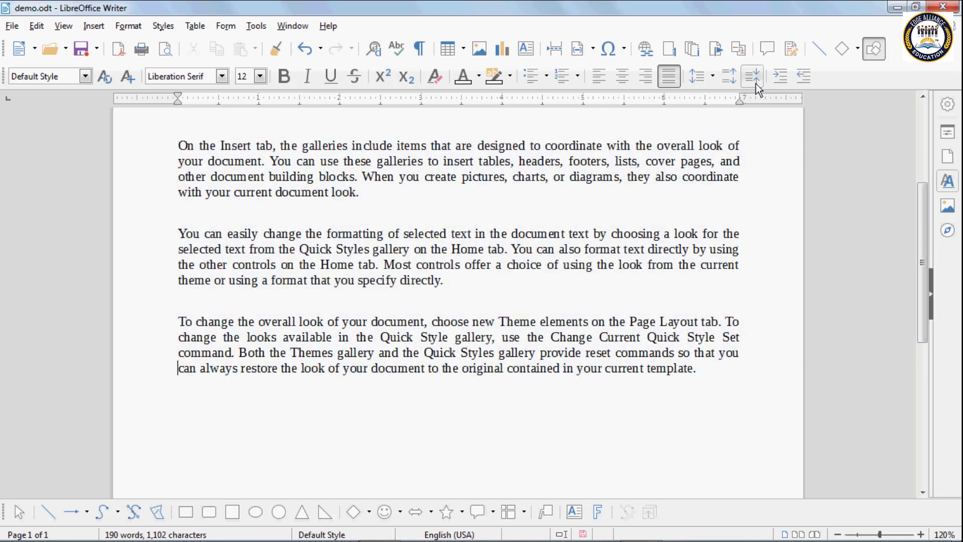
pyautogui.click(507, 288)
pyautogui.click(508, 288)
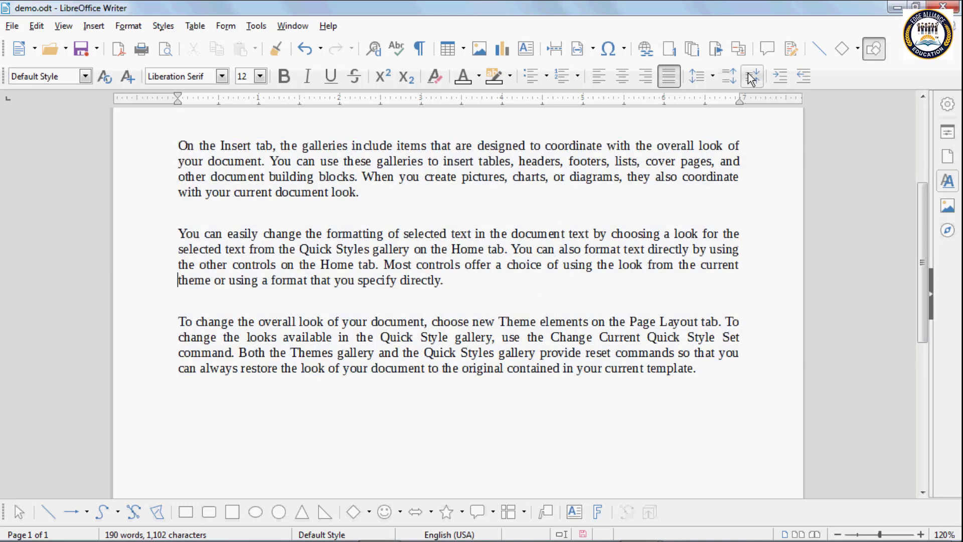
pyautogui.hotkey('ctrl', 'a')
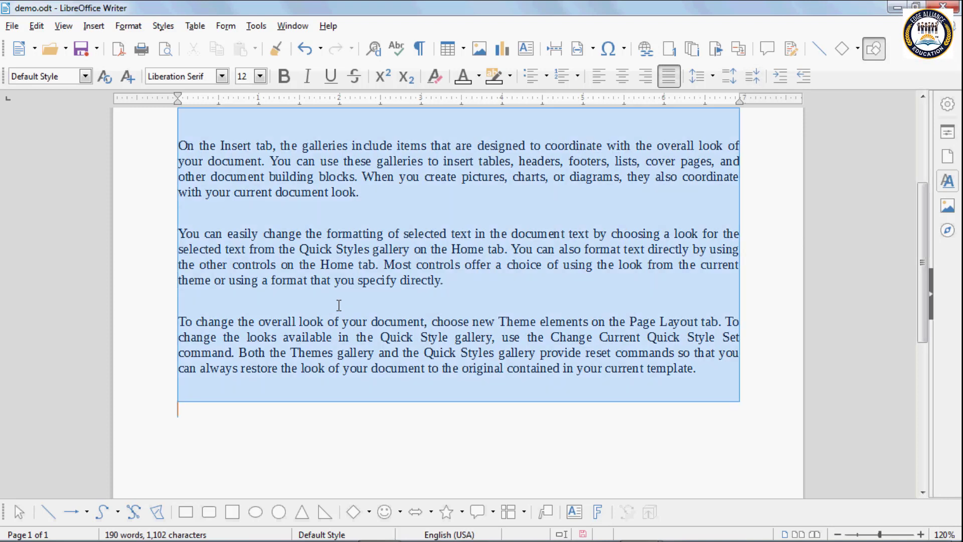
pyautogui.click(376, 215)
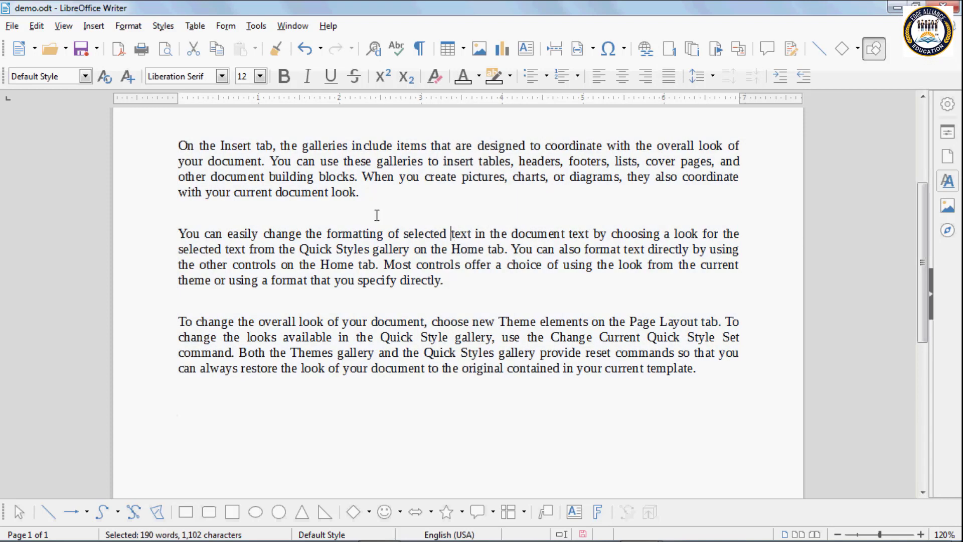
pyautogui.moveTo(187, 145); pyautogui.dragTo(610, 321)
pyautogui.moveTo(696, 368); pyautogui.dragTo(152, 140)
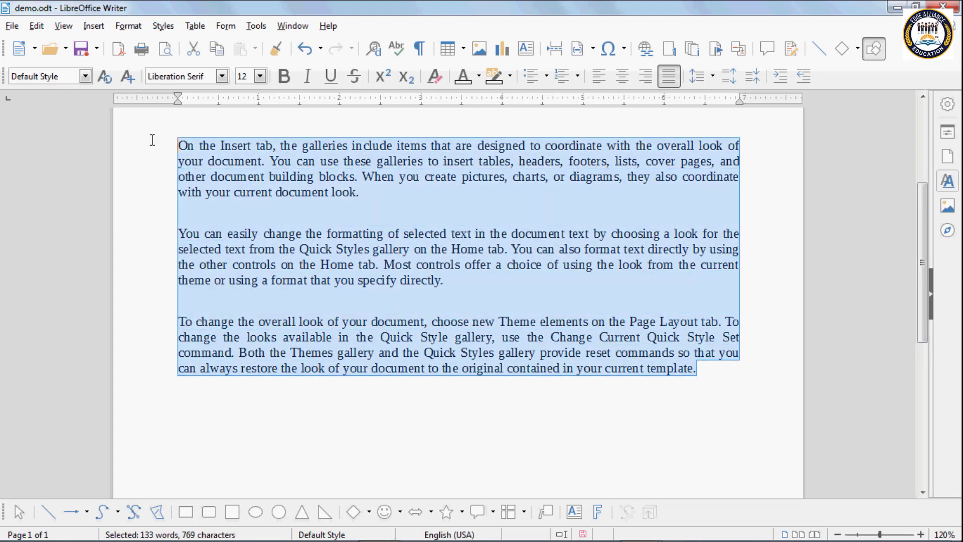
# Step: Decrease the paragraph spacing until only a small gap remains between the paragraphs
pyautogui.click(752, 79)
pyautogui.click(752, 79)
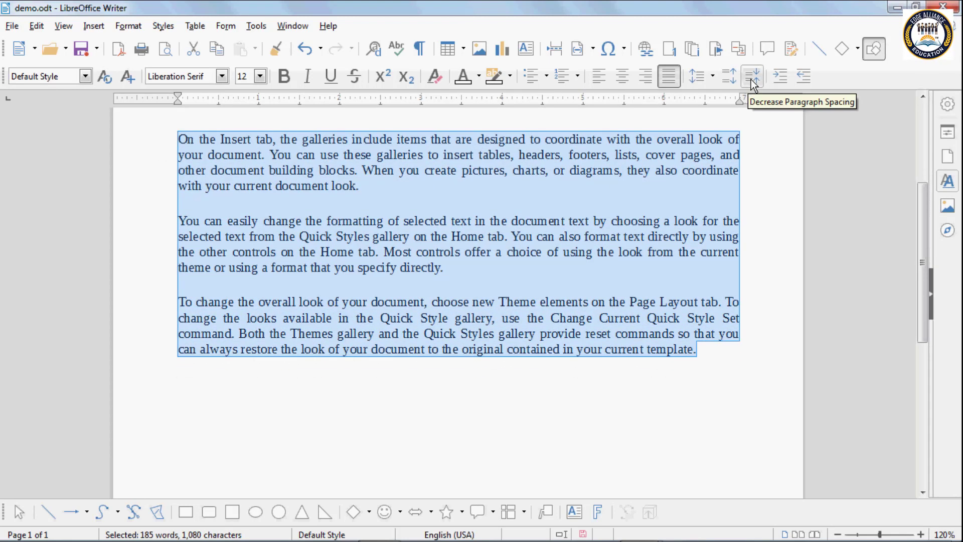
pyautogui.click(752, 80)
pyautogui.click(752, 79)
pyautogui.click(752, 81)
pyautogui.click(753, 81)
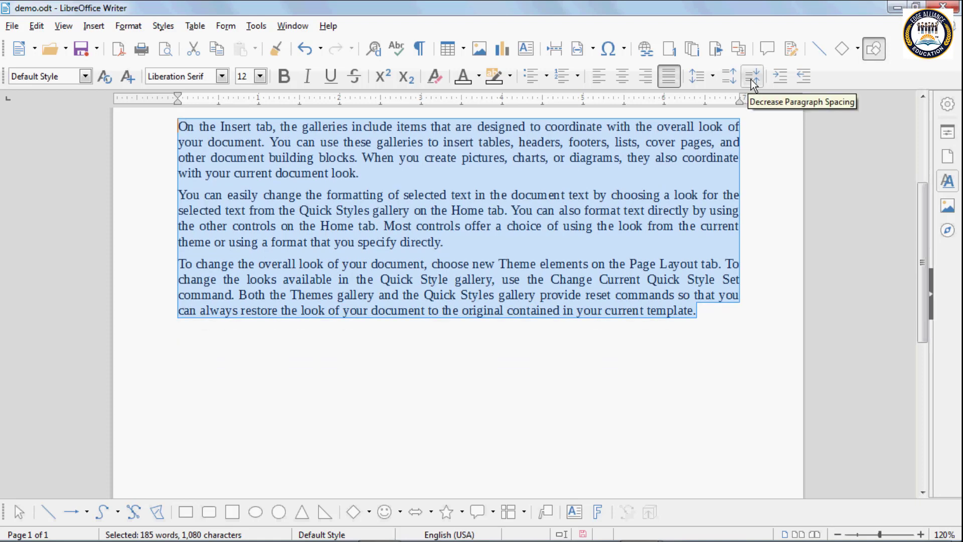
pyautogui.click(753, 80)
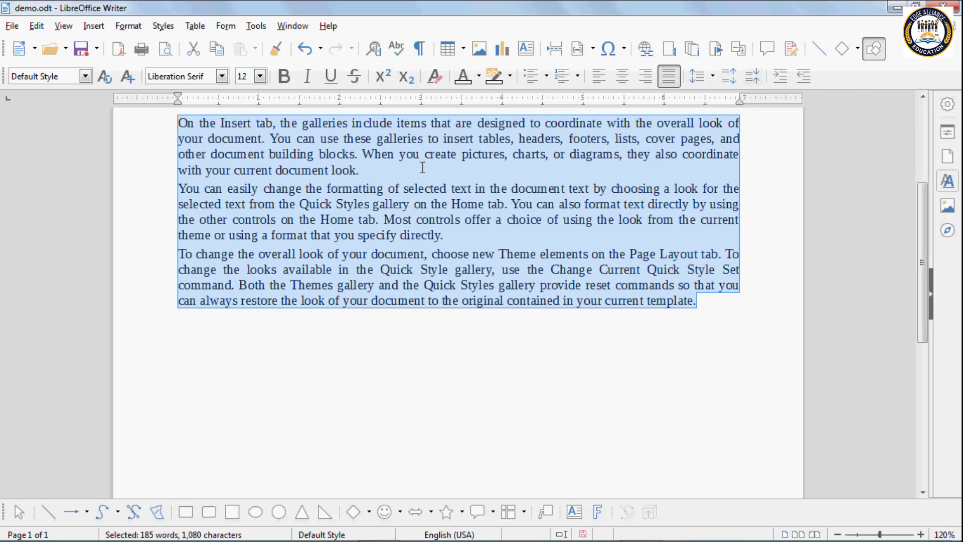
pyautogui.click(421, 169)
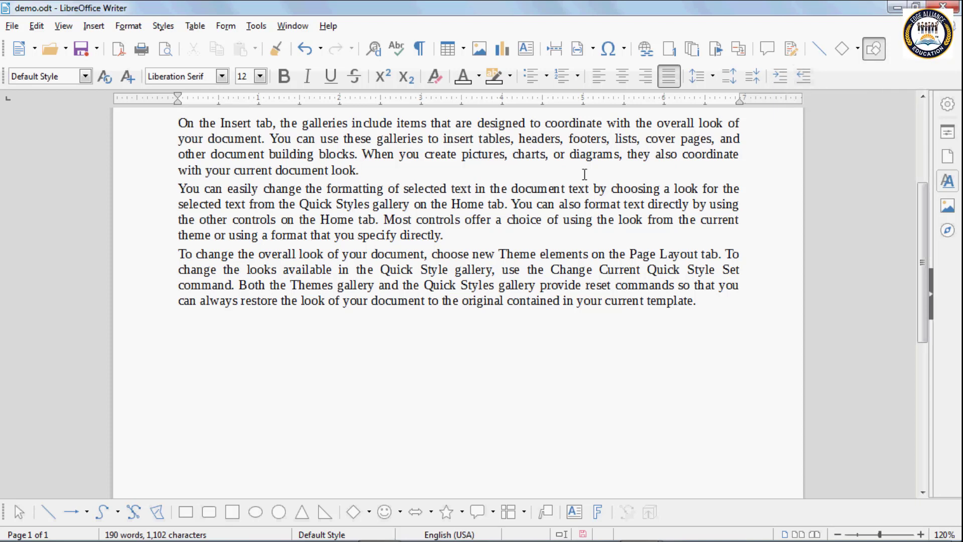
pyautogui.scroll(3, 532, 177)
pyautogui.scroll(-1, 492, 176)
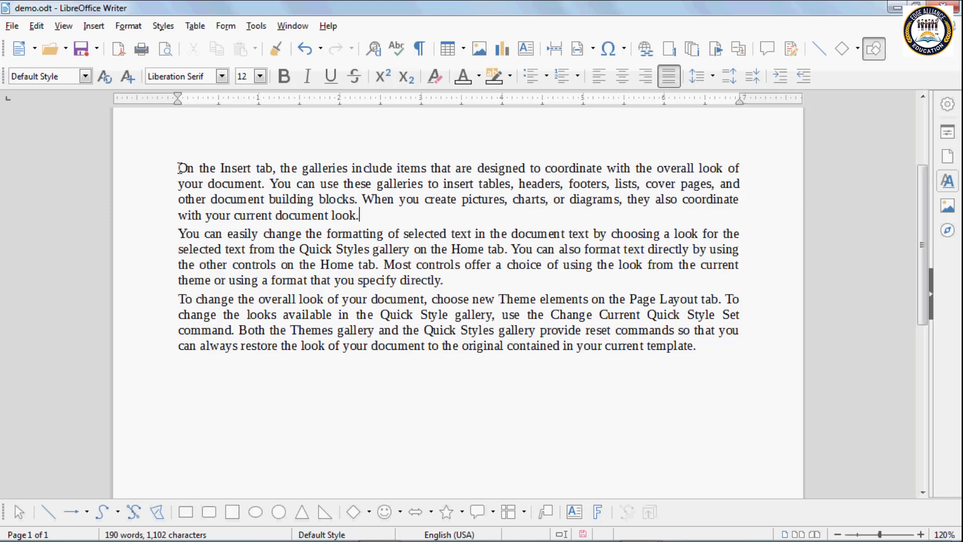
pyautogui.moveTo(179, 168); pyautogui.dragTo(701, 346)
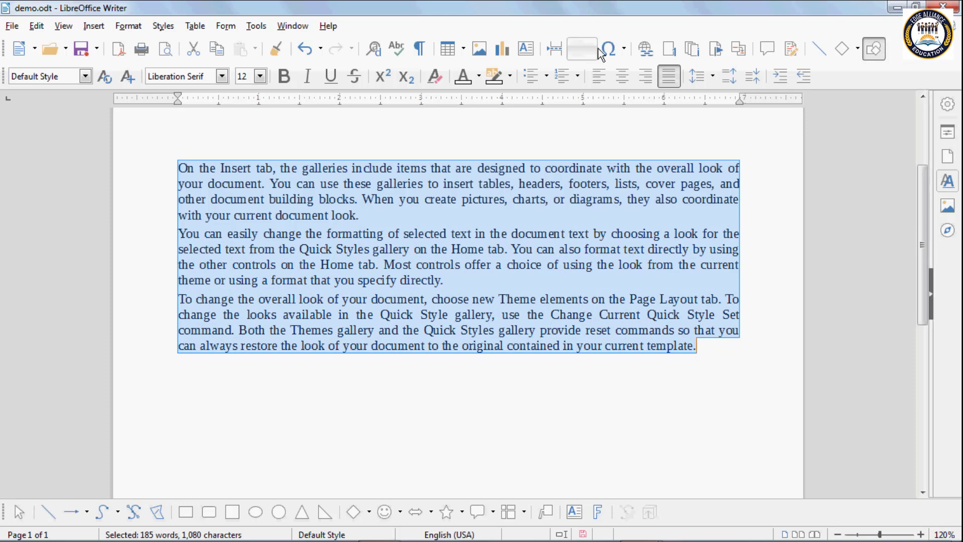
pyautogui.click(784, 82)
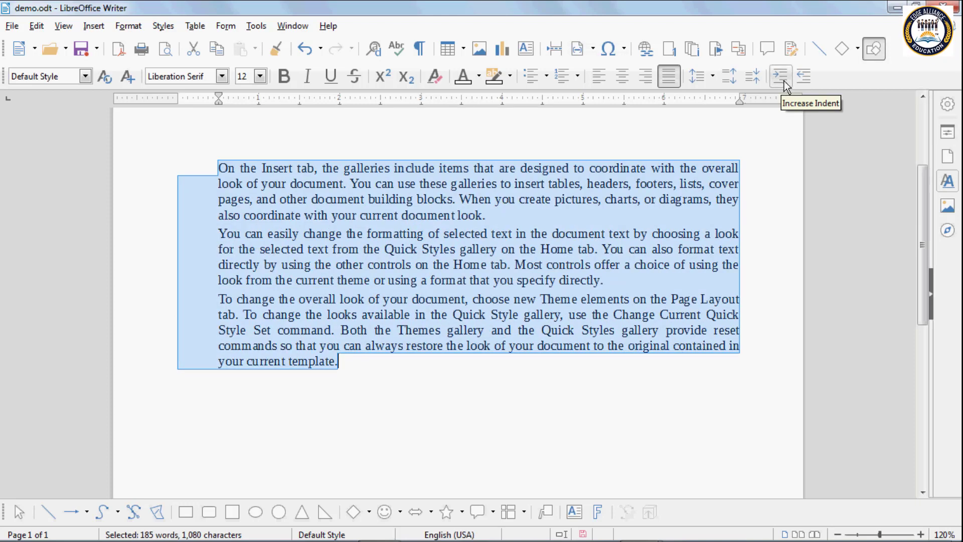
pyautogui.click(784, 85)
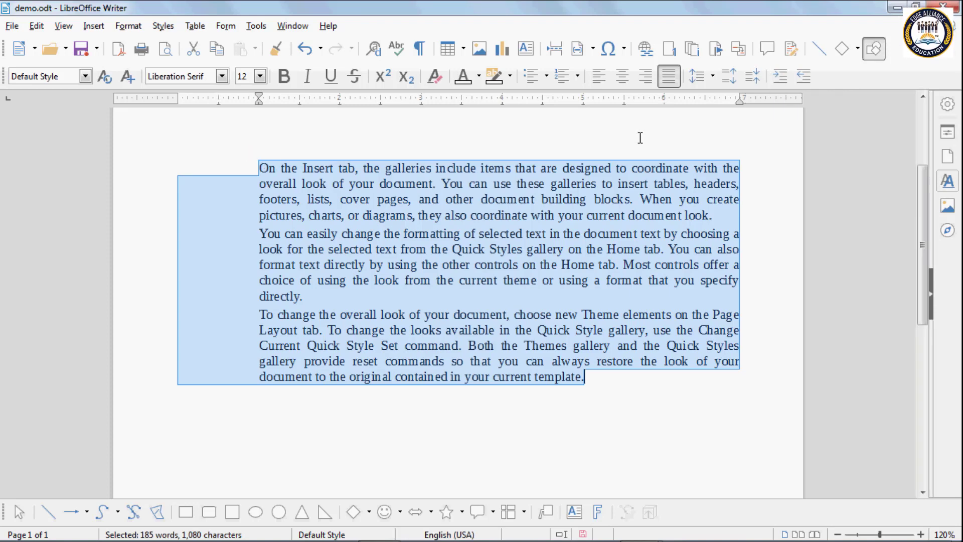
pyautogui.click(804, 76)
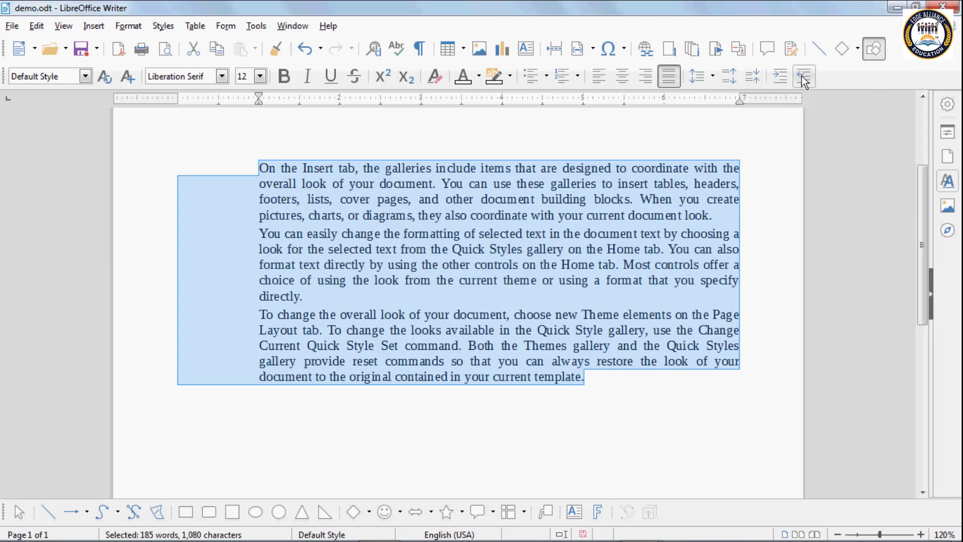
pyautogui.click(804, 77)
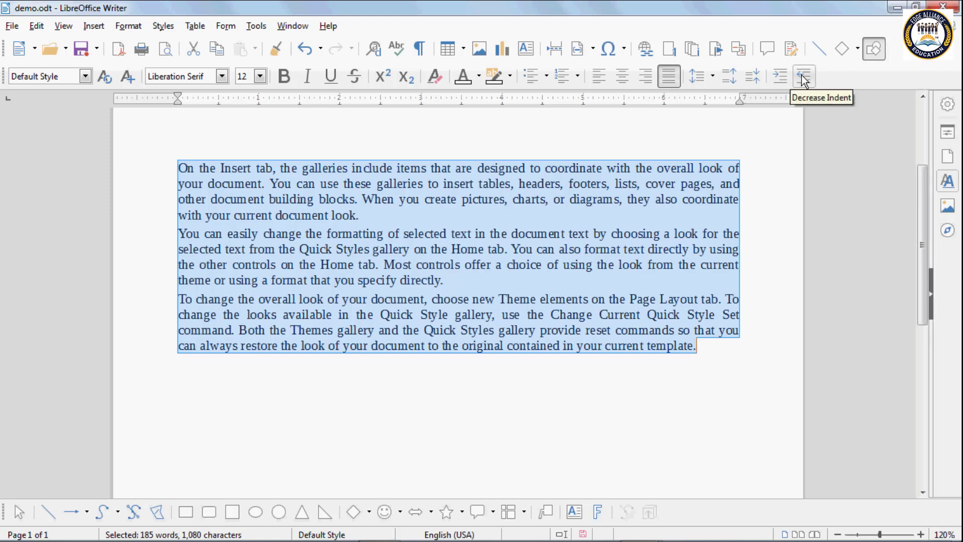
pyautogui.click(366, 223)
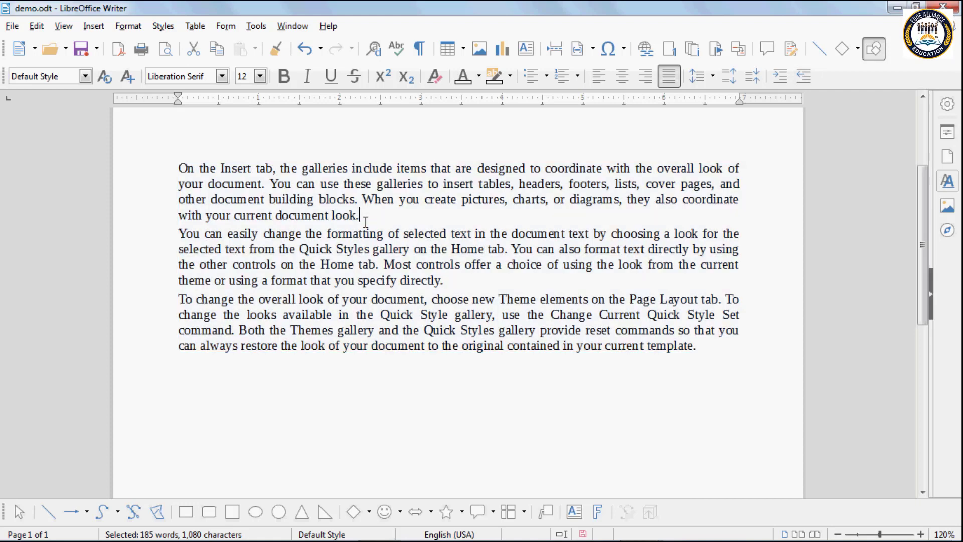
# Step: Delete the 'This is my book' and 'booklet' lines, left-align, and add blank lines above the body
pyautogui.scroll(1, 327, 217)
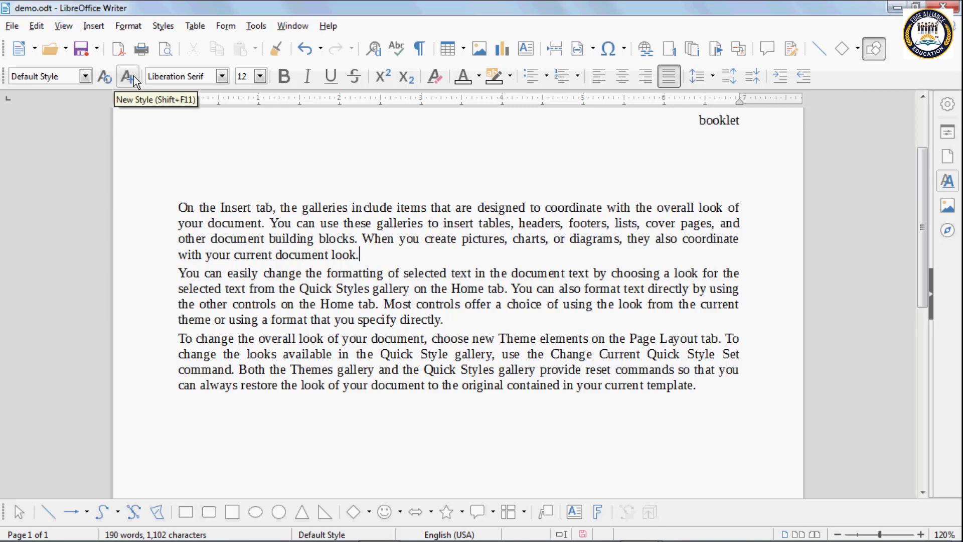
pyautogui.click(203, 134)
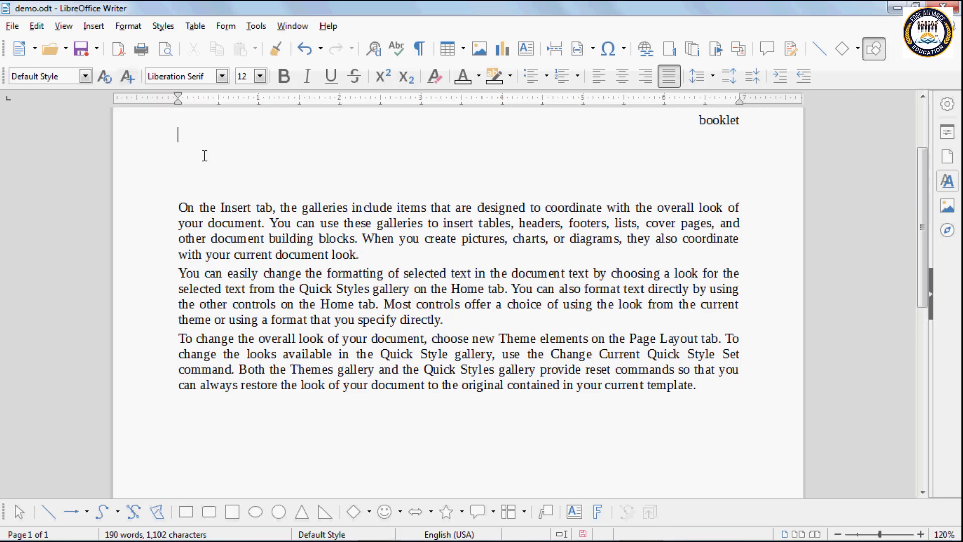
pyautogui.scroll(3, 205, 152)
pyautogui.moveTo(651, 195); pyautogui.dragTo(801, 286)
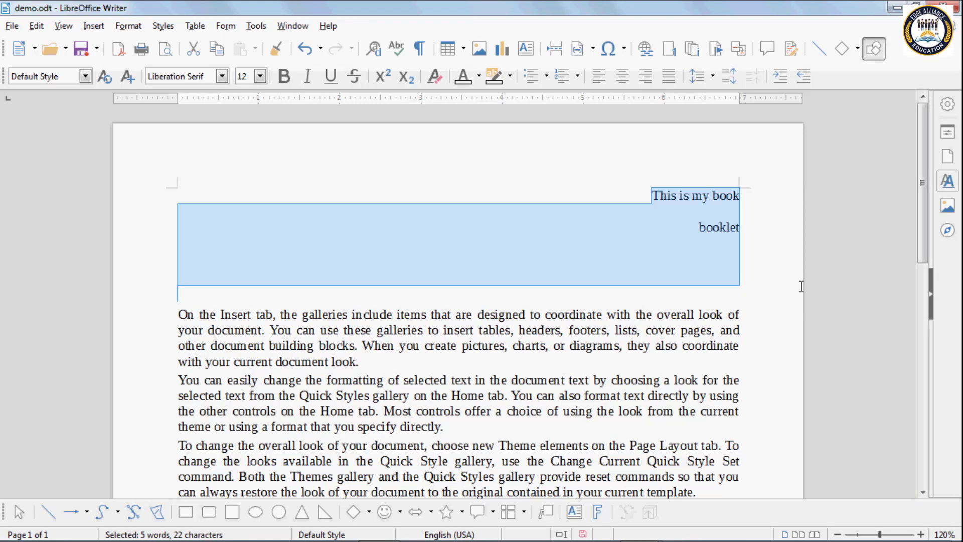
pyautogui.press('Delete')
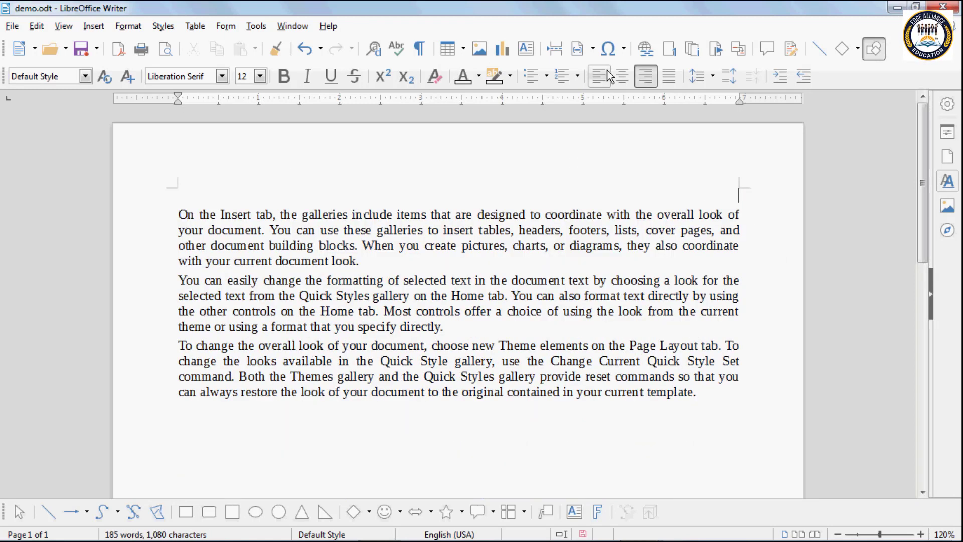
pyautogui.click(605, 79)
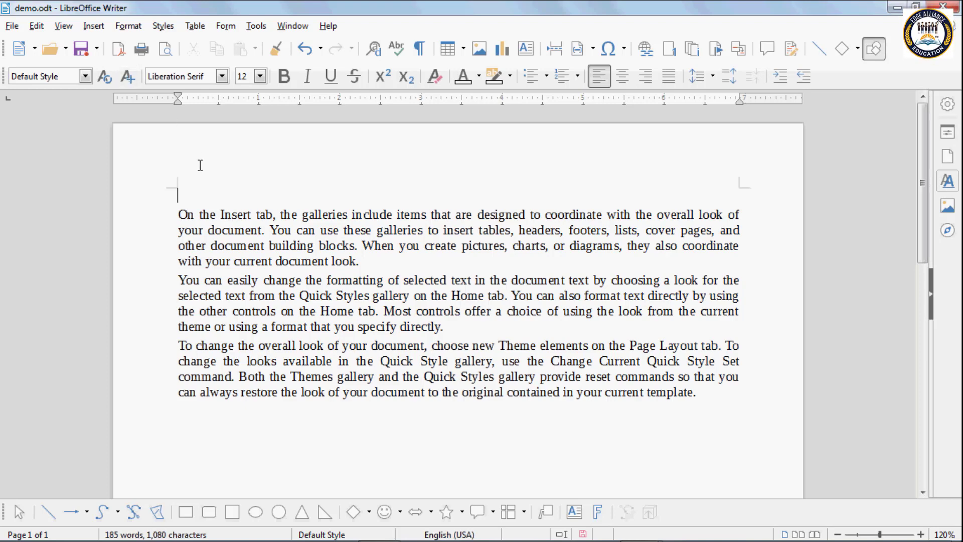
pyautogui.moveTo(206, 166)
pyautogui.press('Return')
pyautogui.press('Return')
pyautogui.press('Return')
pyautogui.press('Return')
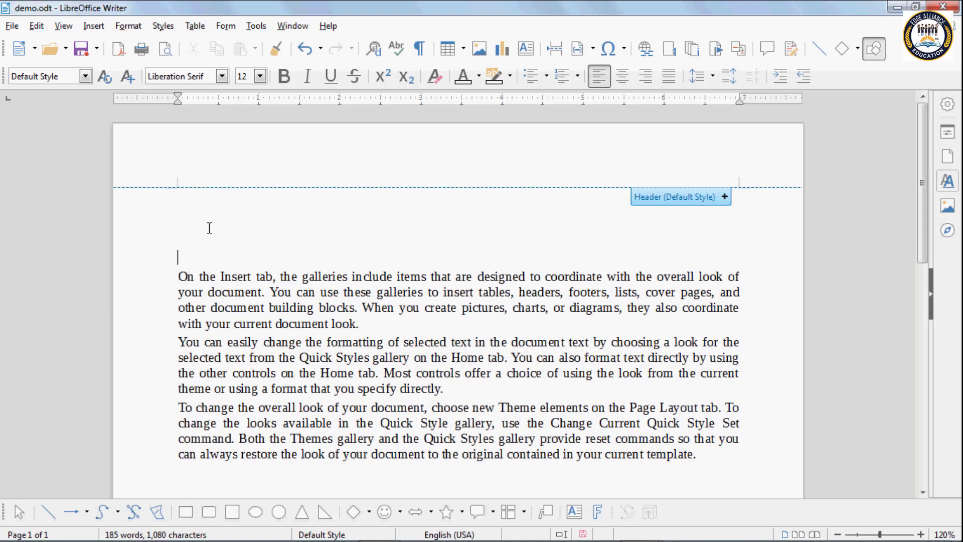
# Step: Type 'Types of computer' on the empty top line and select it
pyautogui.click(201, 220)
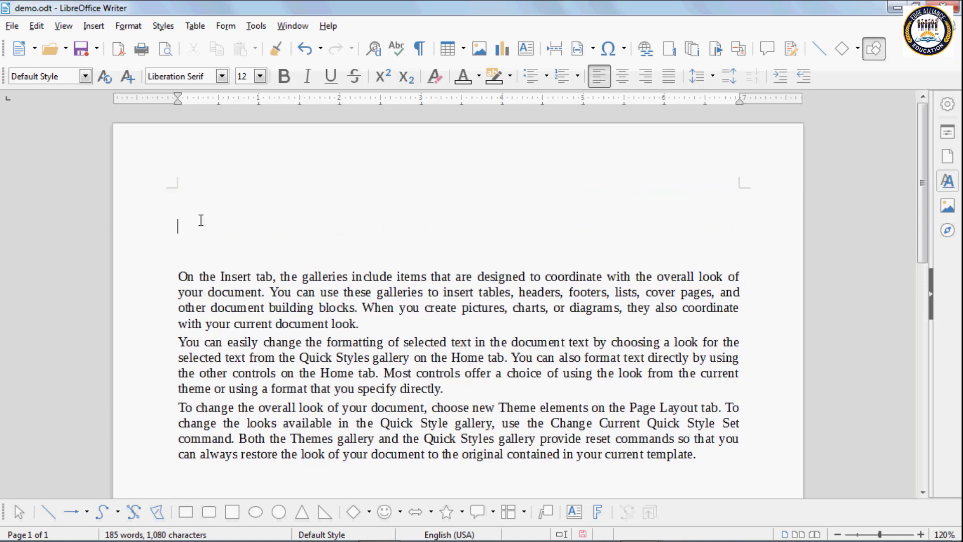
pyautogui.write('Type')
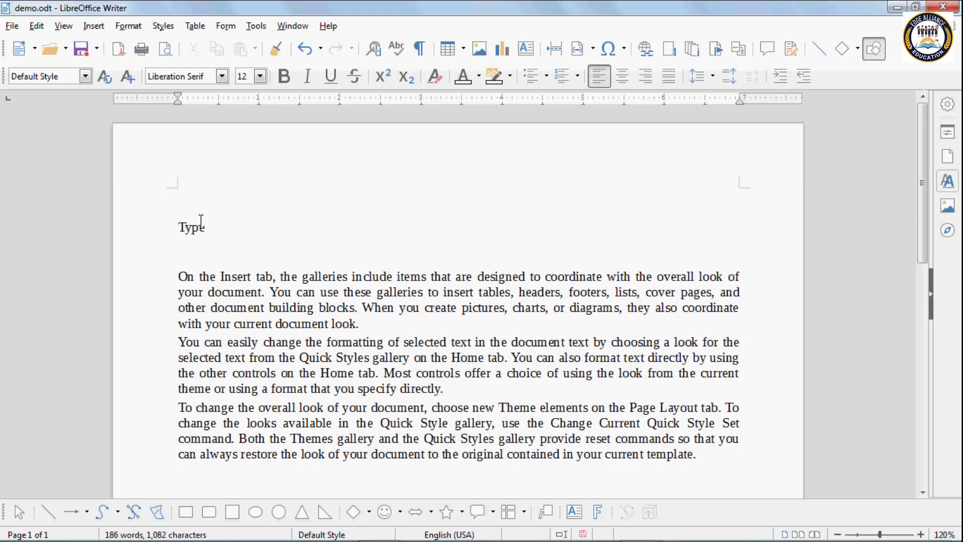
pyautogui.write('s of computer')
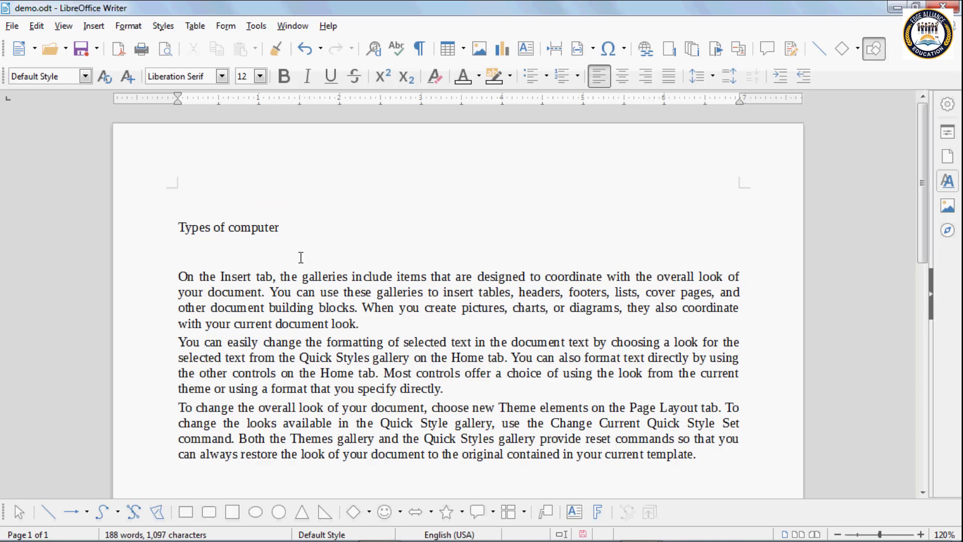
pyautogui.moveTo(280, 228); pyautogui.dragTo(178, 228)
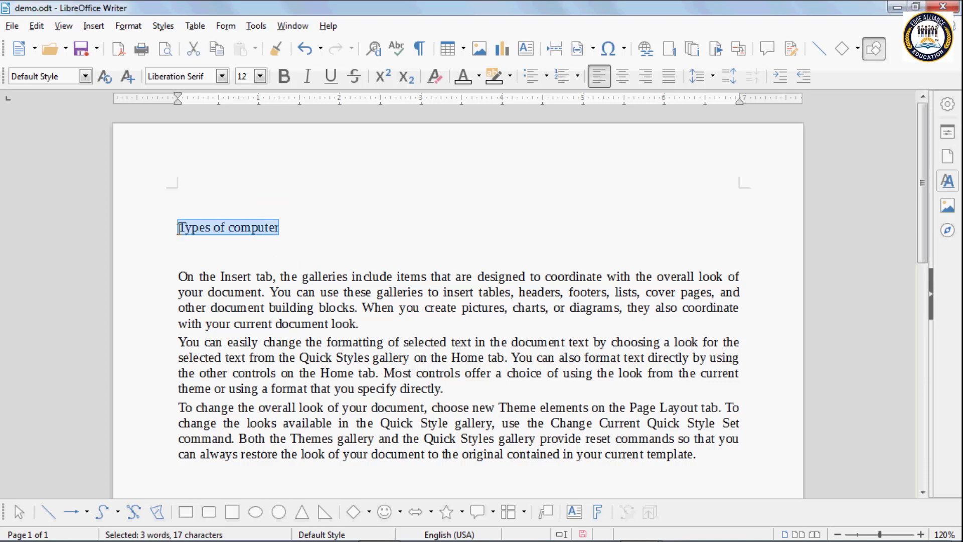
# Step: Set the 'Types of computer' heading font to Advert at 22 pt
pyautogui.click(222, 79)
pyautogui.scroll(-4, 234, 211)
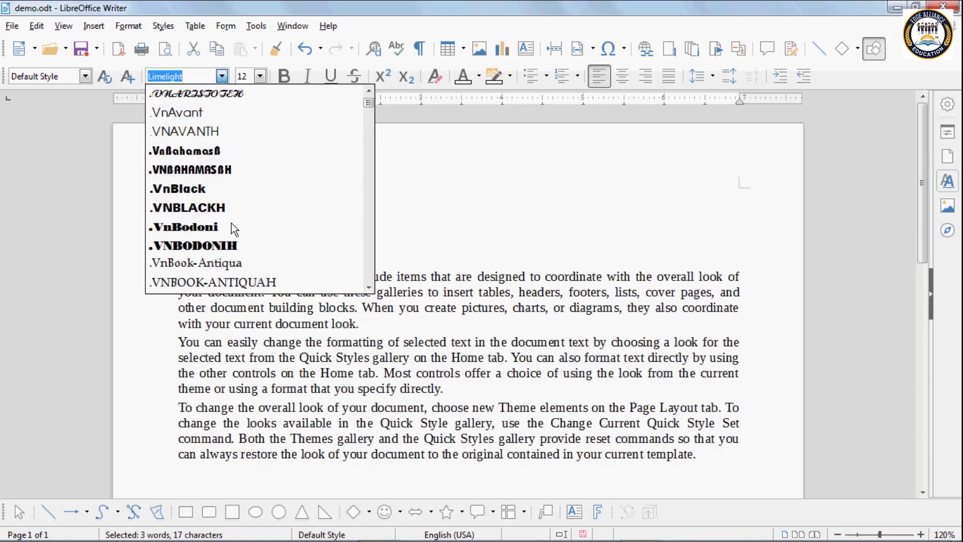
pyautogui.scroll(-12, 231, 223)
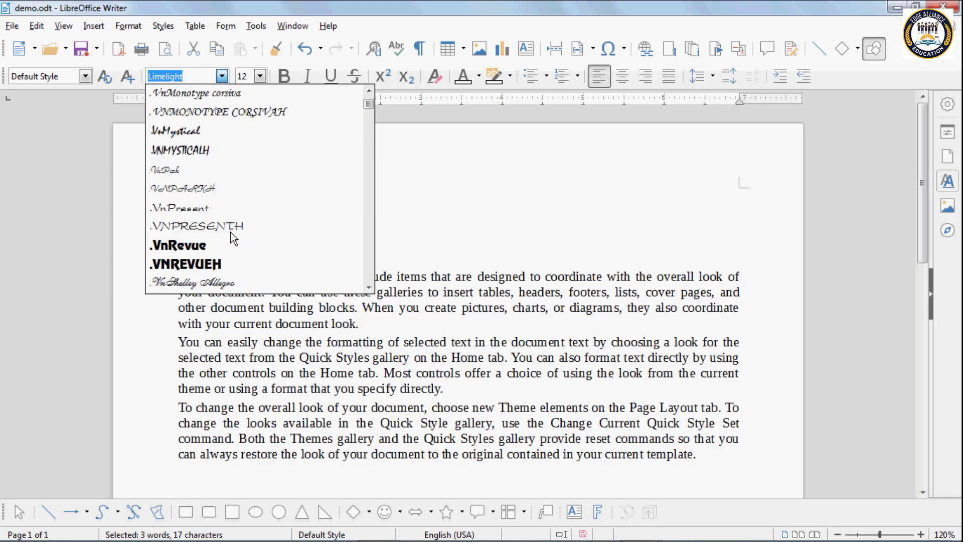
pyautogui.scroll(-8, 230, 233)
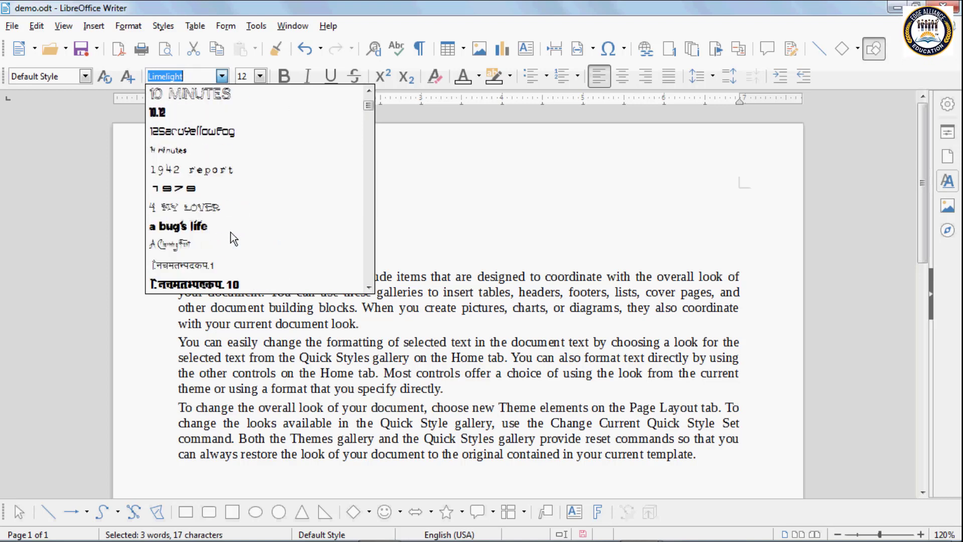
pyautogui.scroll(-7, 231, 233)
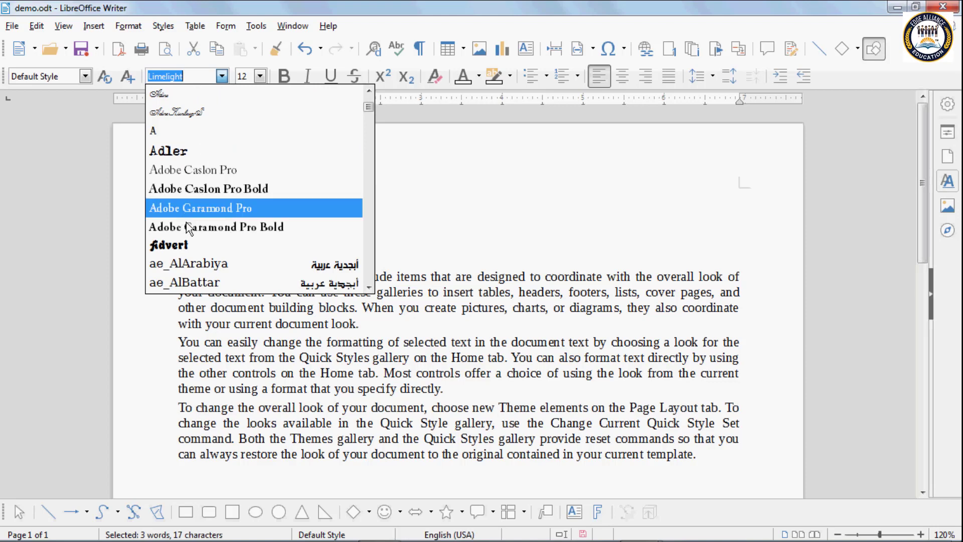
pyautogui.click(184, 242)
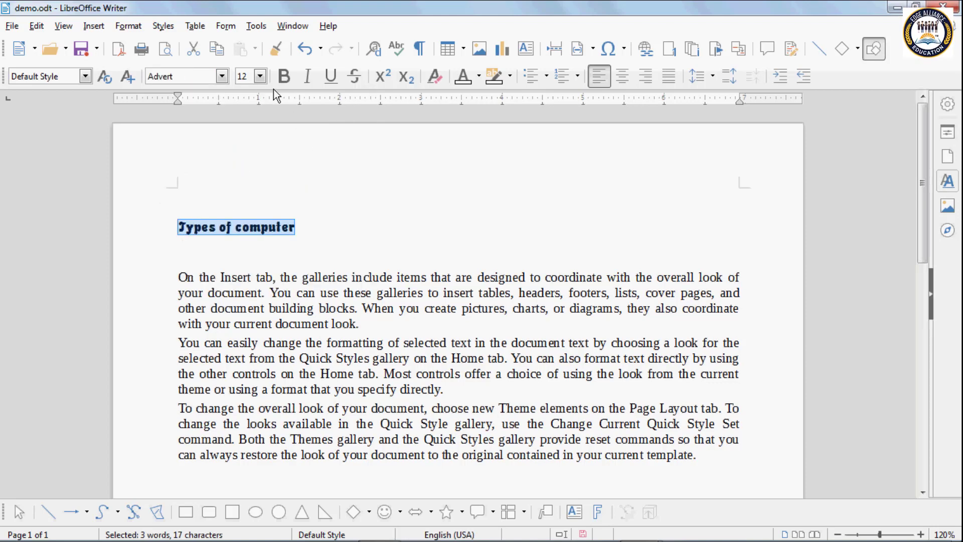
pyautogui.click(259, 77)
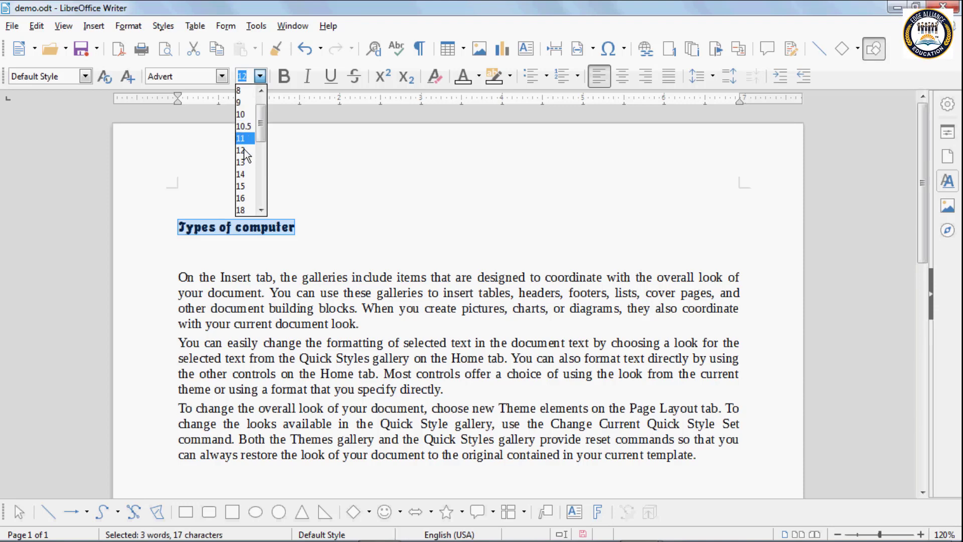
pyautogui.click(243, 187)
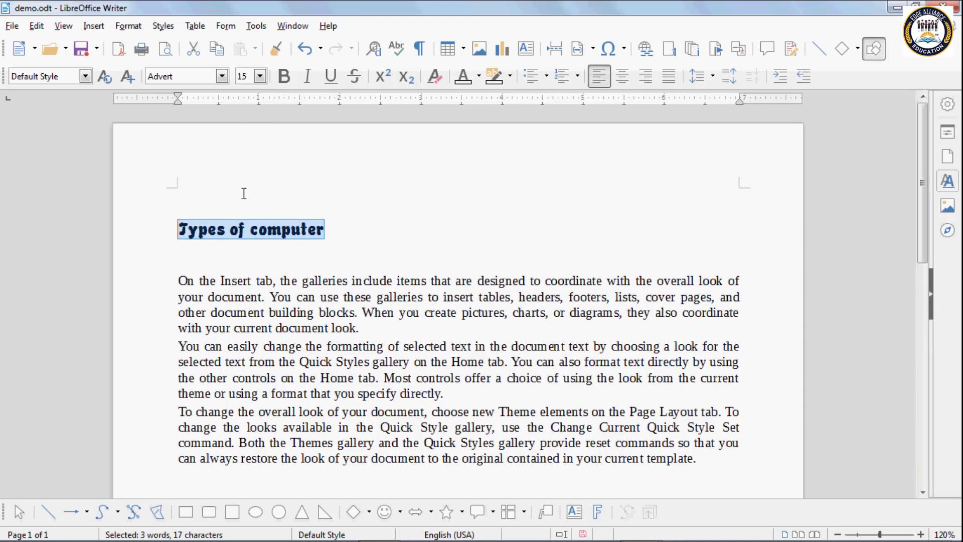
pyautogui.click(259, 77)
pyautogui.click(248, 199)
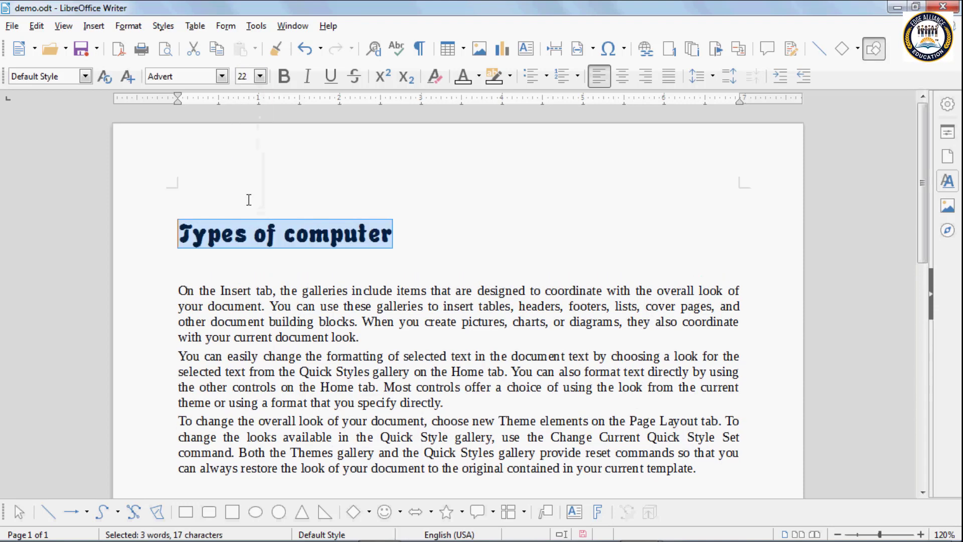
# Step: Make the heading bold and colour it green
pyautogui.click(284, 81)
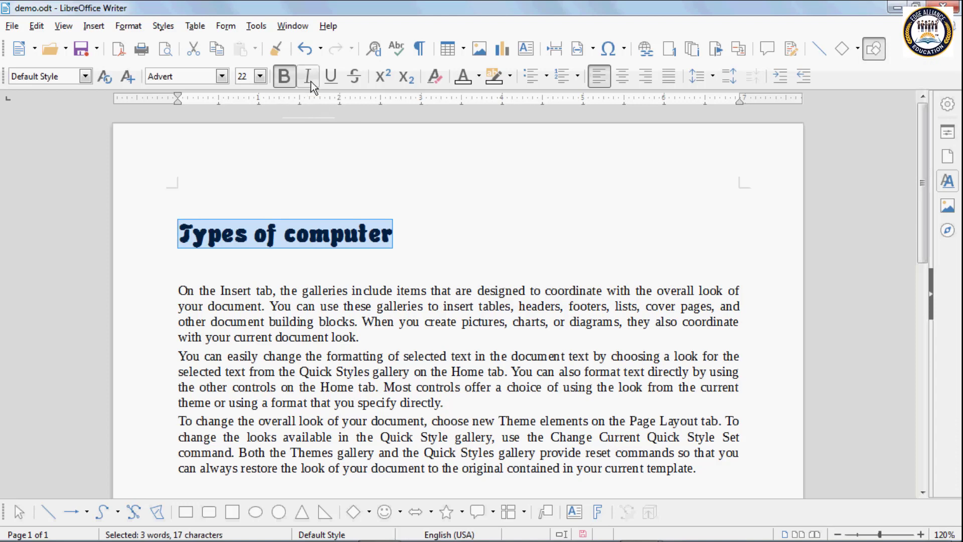
pyautogui.click(480, 78)
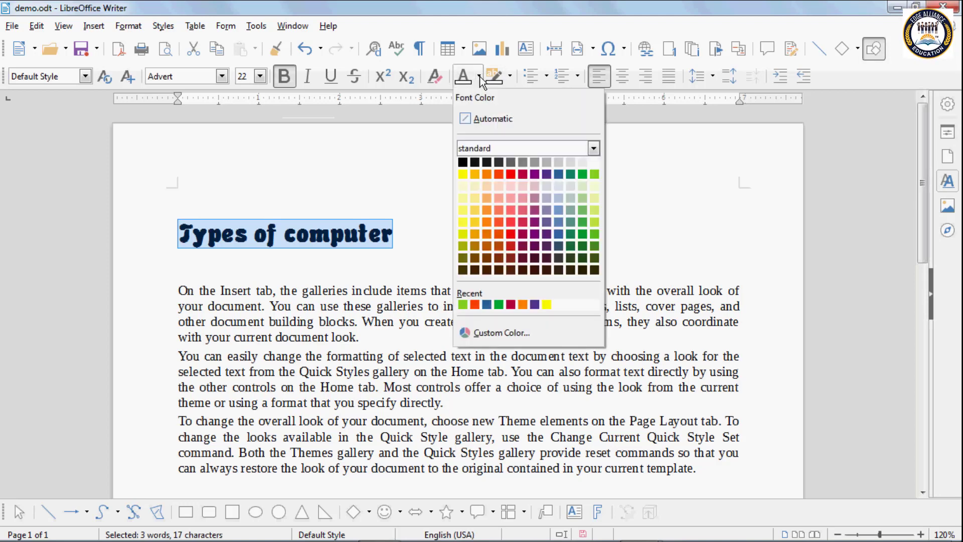
pyautogui.click(583, 174)
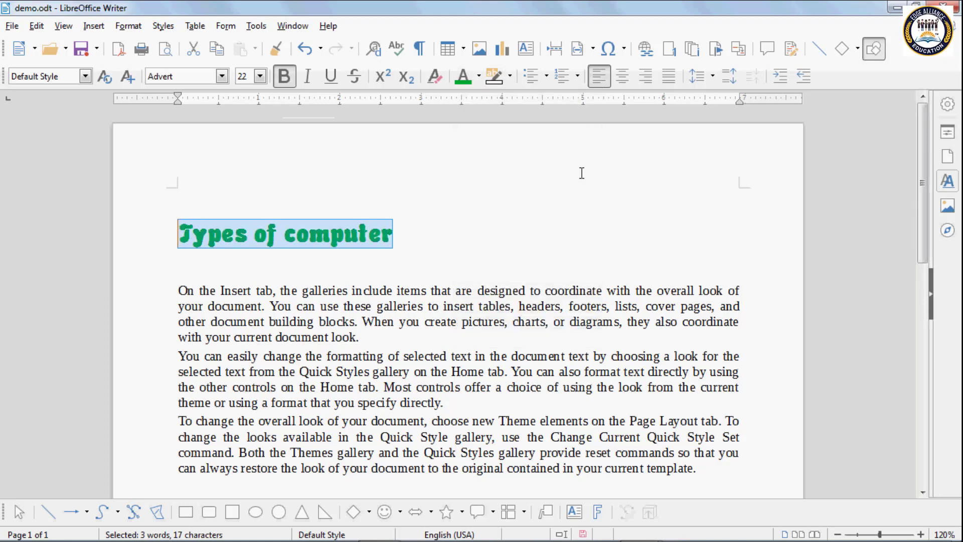
pyautogui.click(396, 236)
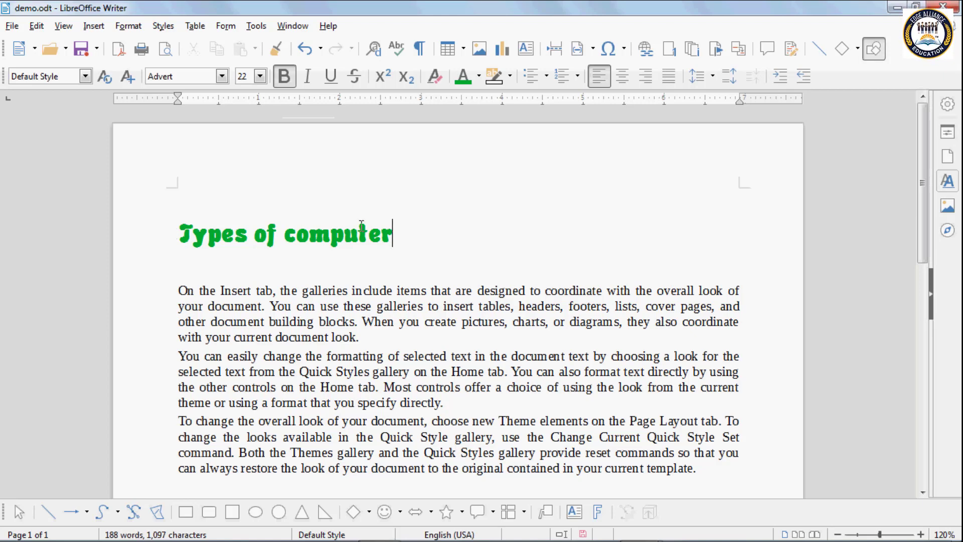
# Step: Create a paragraph style named 'Style 1' from the heading and check the style list
pyautogui.moveTo(395, 233); pyautogui.dragTo(158, 232)
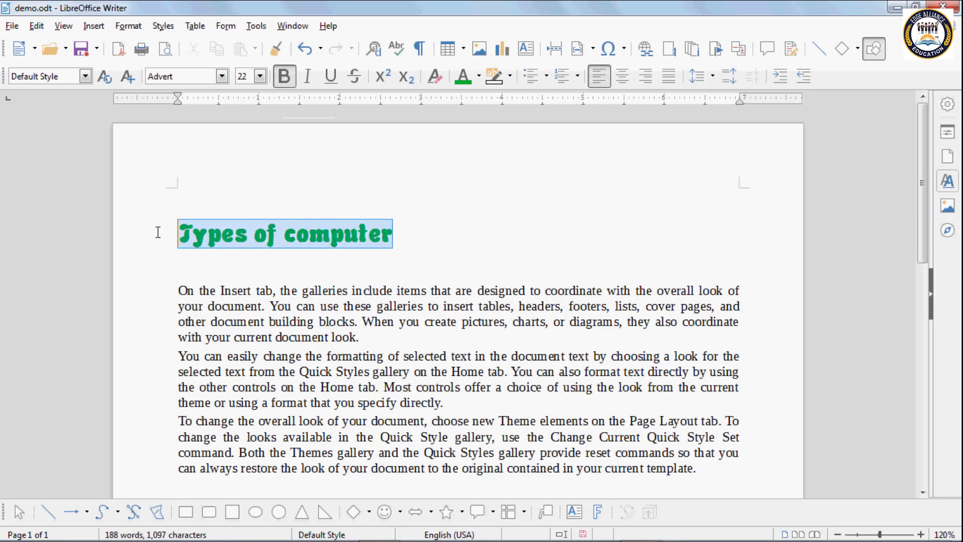
pyautogui.click(128, 77)
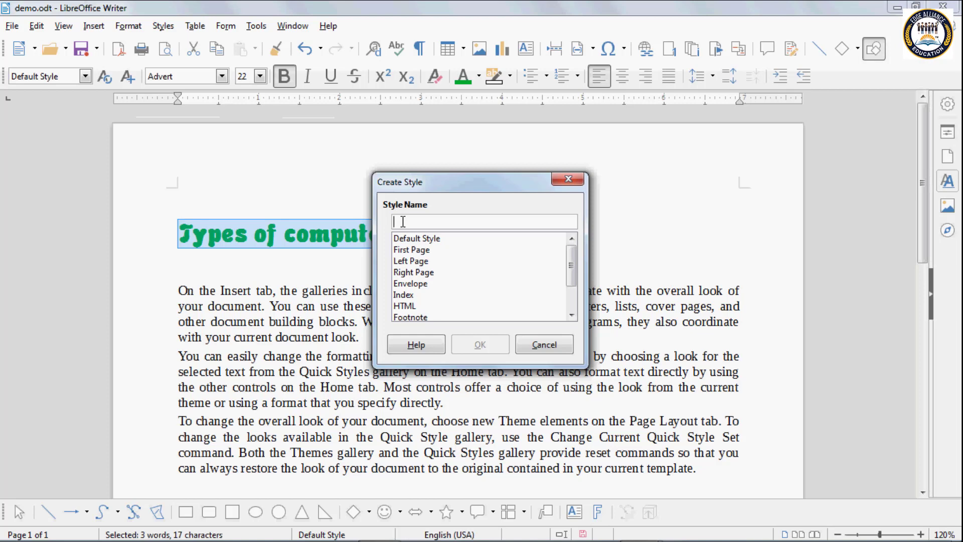
pyautogui.write('sy')
pyautogui.press('BackSpace')
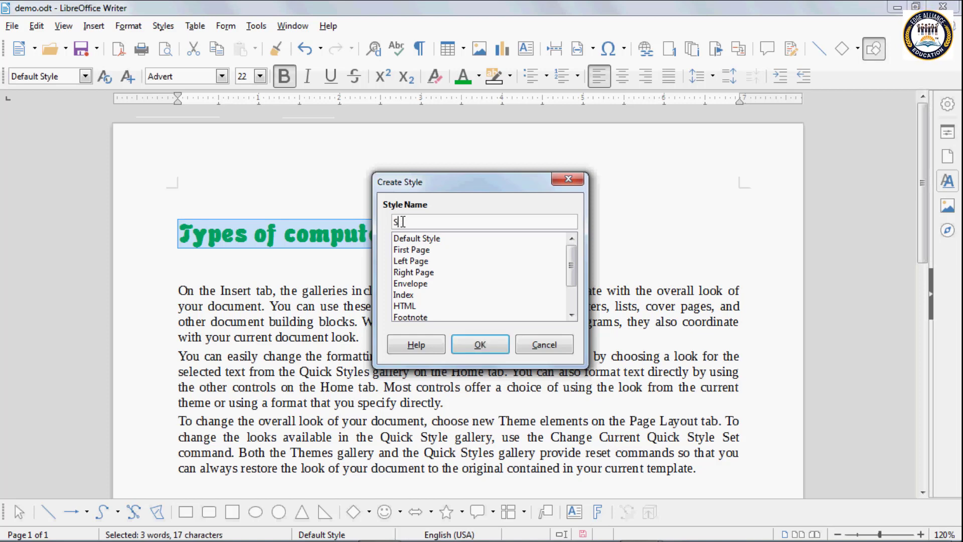
pyautogui.write('tyle 1')
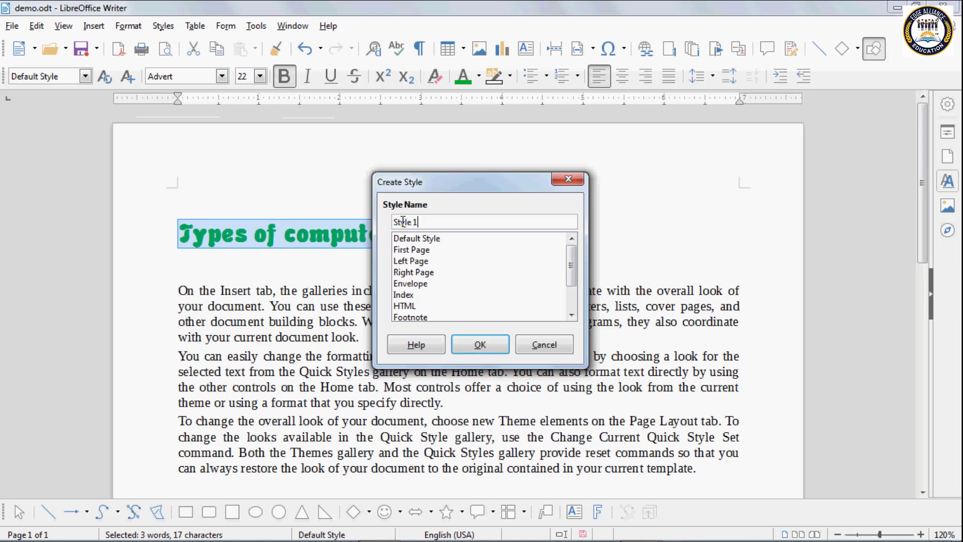
pyautogui.click(480, 345)
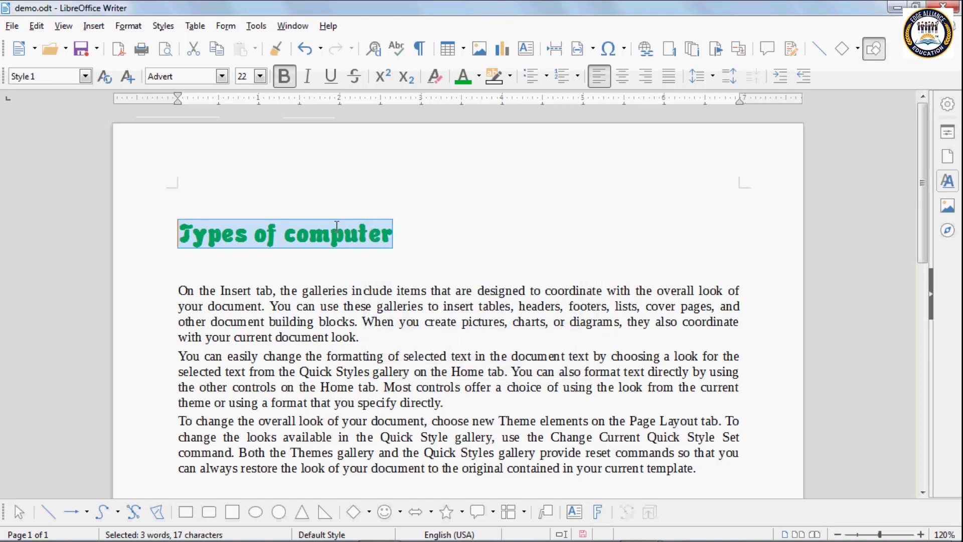
pyautogui.click(405, 232)
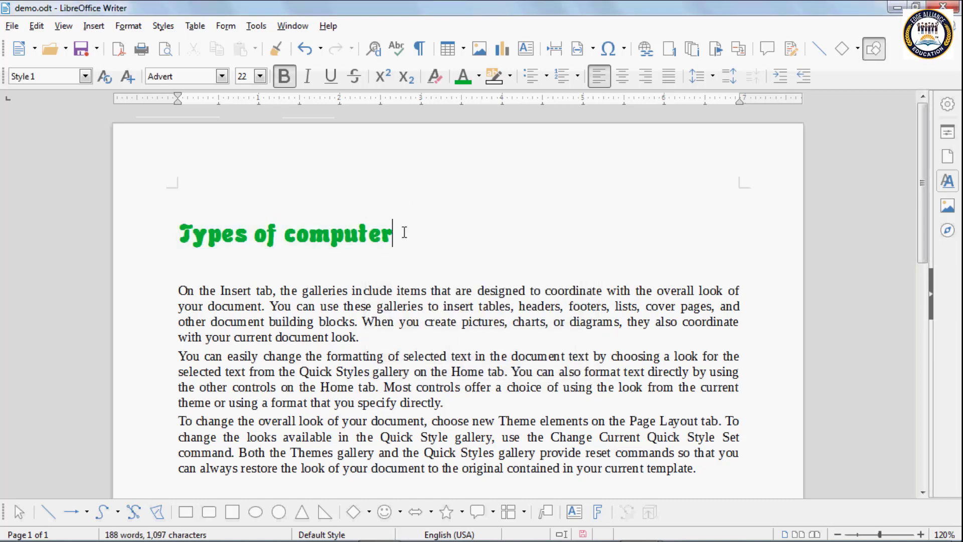
pyautogui.click(86, 77)
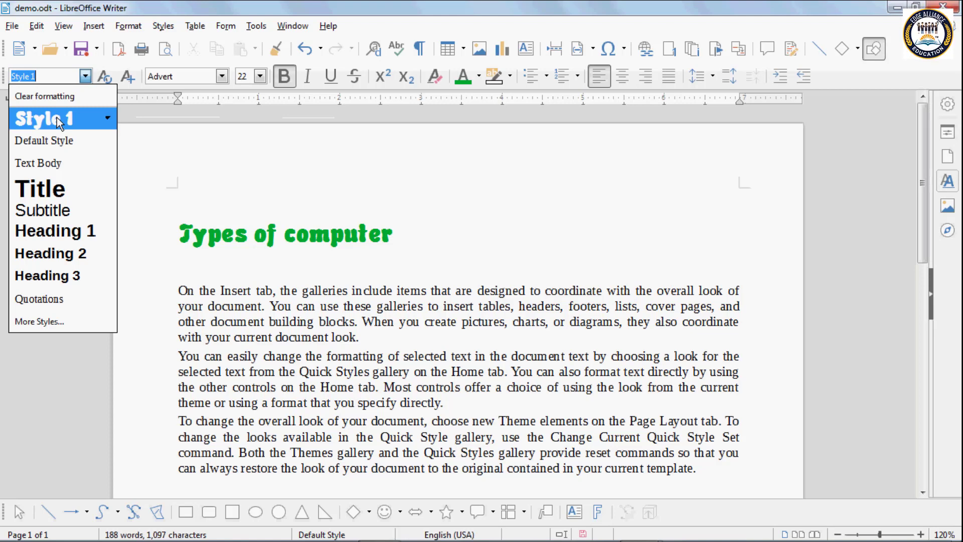
pyautogui.click(204, 274)
pyautogui.scroll(-5, 207, 351)
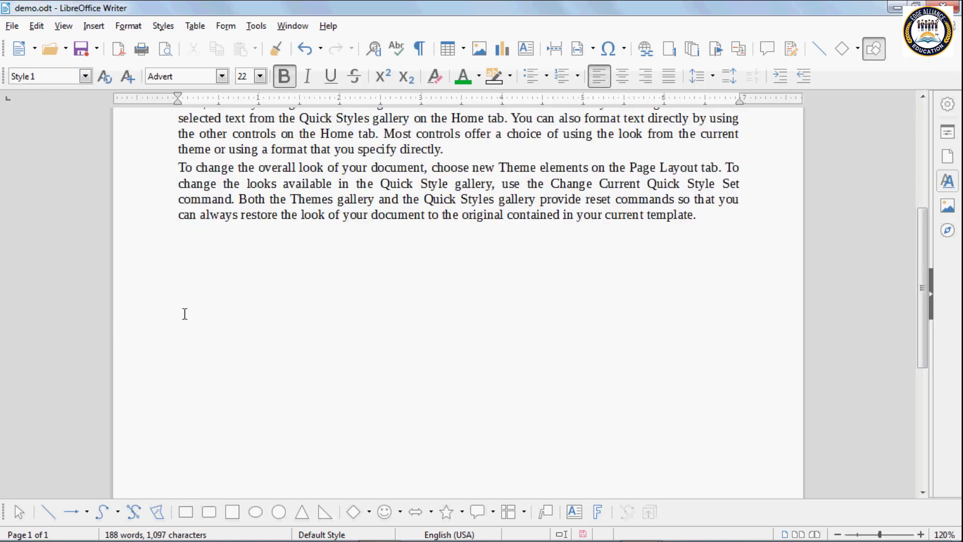
# Step: Type 'Mini computer' and 'Micro computer' on two new lines below the body text
pyautogui.click(184, 310)
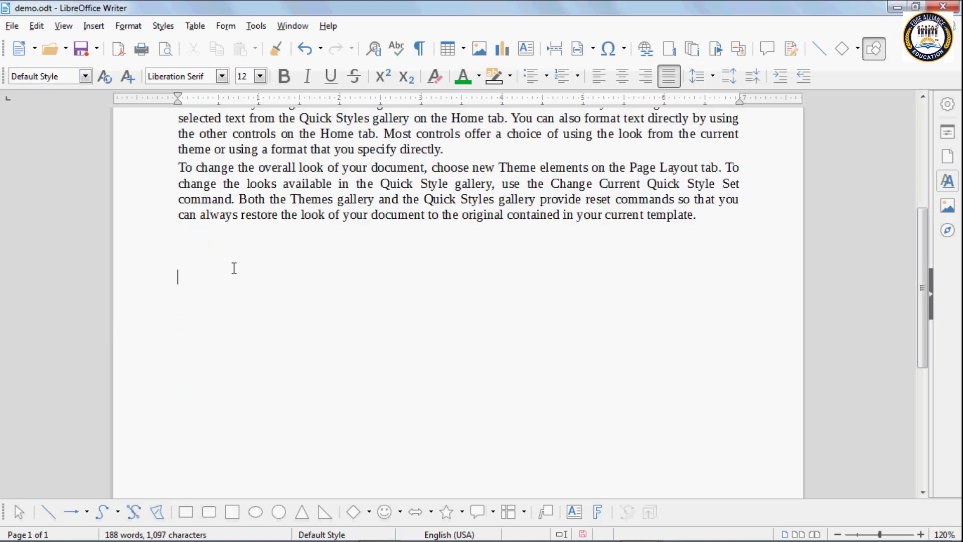
pyautogui.write('Mini ')
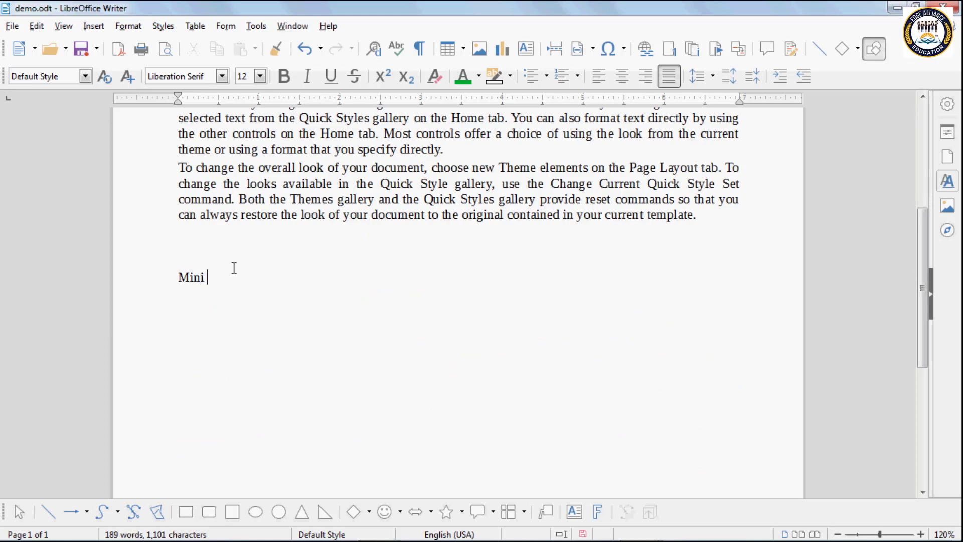
pyautogui.write('computer')
pyautogui.press('Return')
pyautogui.press('Return')
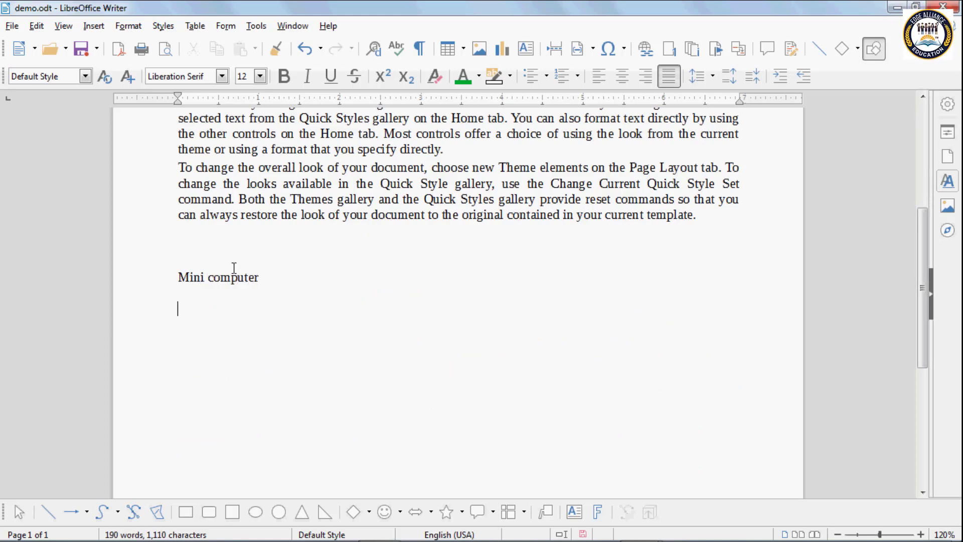
pyautogui.write('Micro')
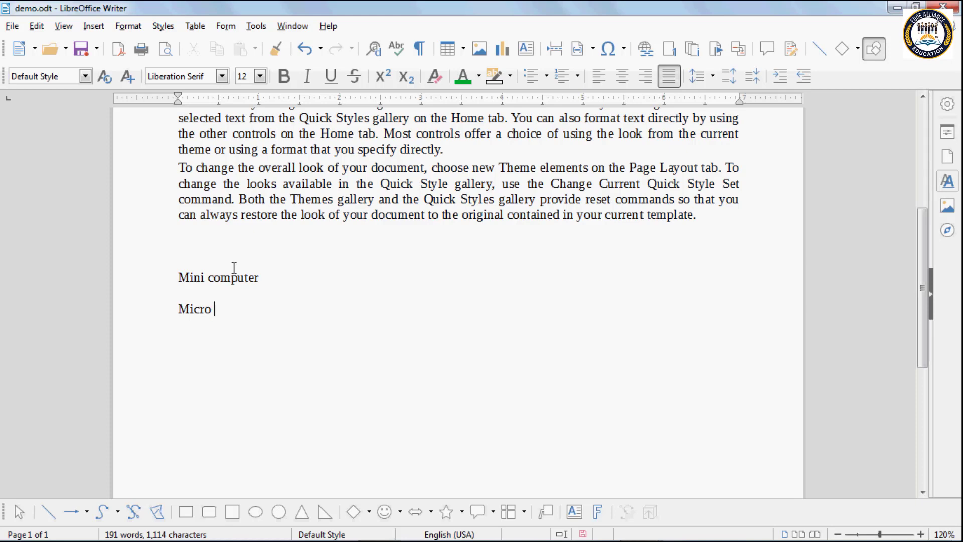
pyautogui.write(' computer')
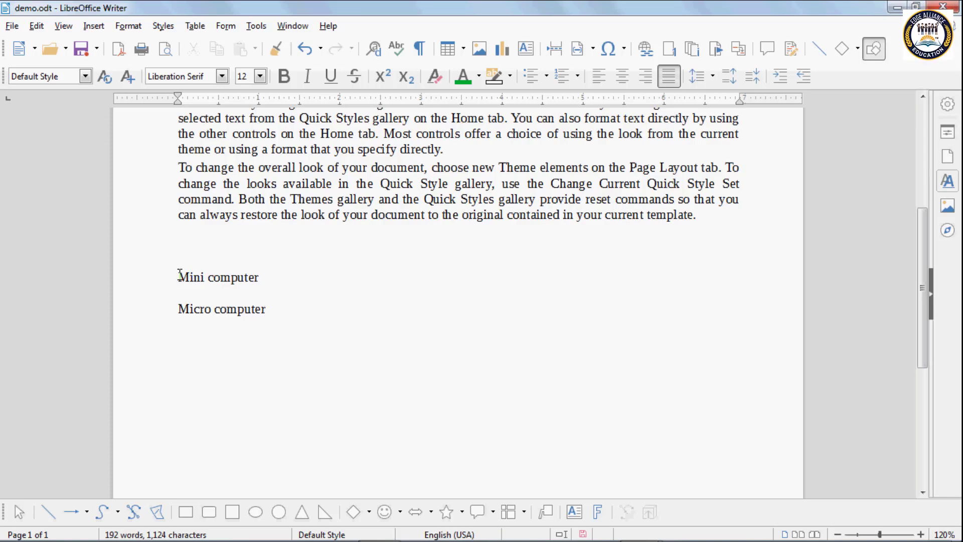
# Step: Apply Style 1 to the Mini computer and Micro computer lines
pyautogui.moveTo(179, 276); pyautogui.dragTo(274, 299)
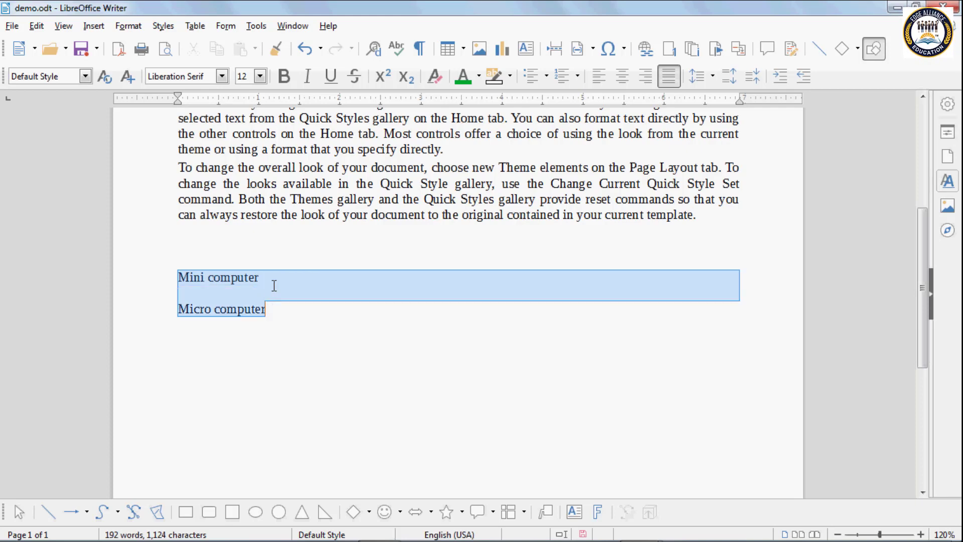
pyautogui.click(86, 77)
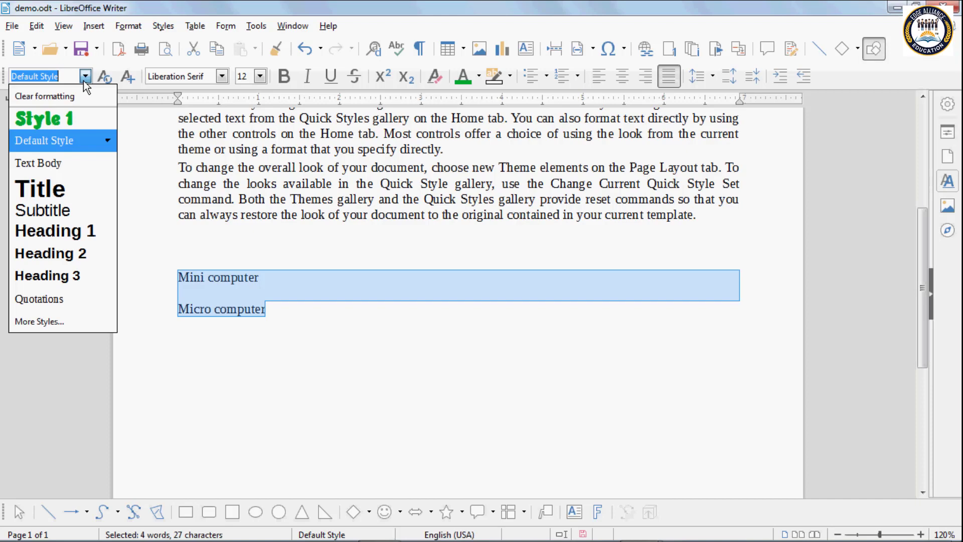
pyautogui.click(55, 122)
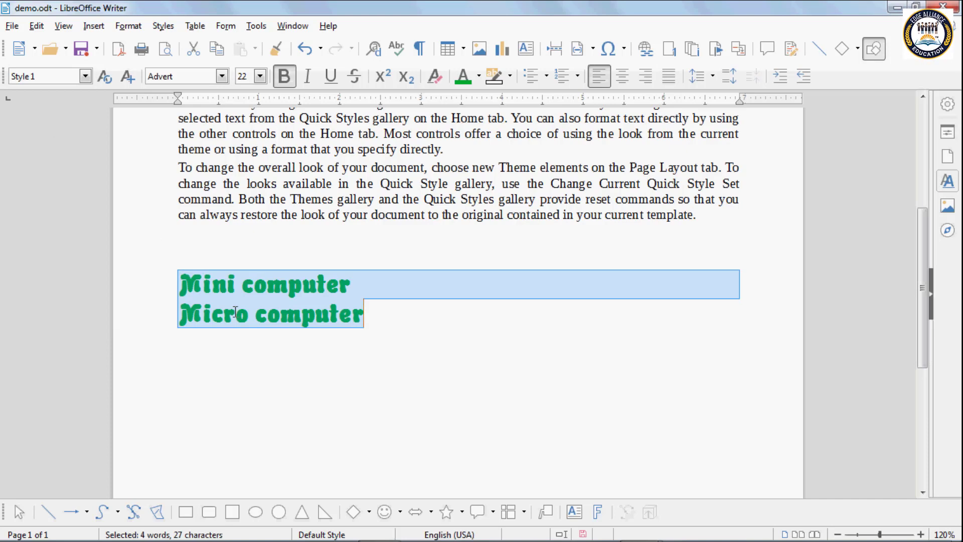
# Step: Update Style 1 to match the green Advert Mini computer heading, then scroll back to the top
pyautogui.click(214, 288)
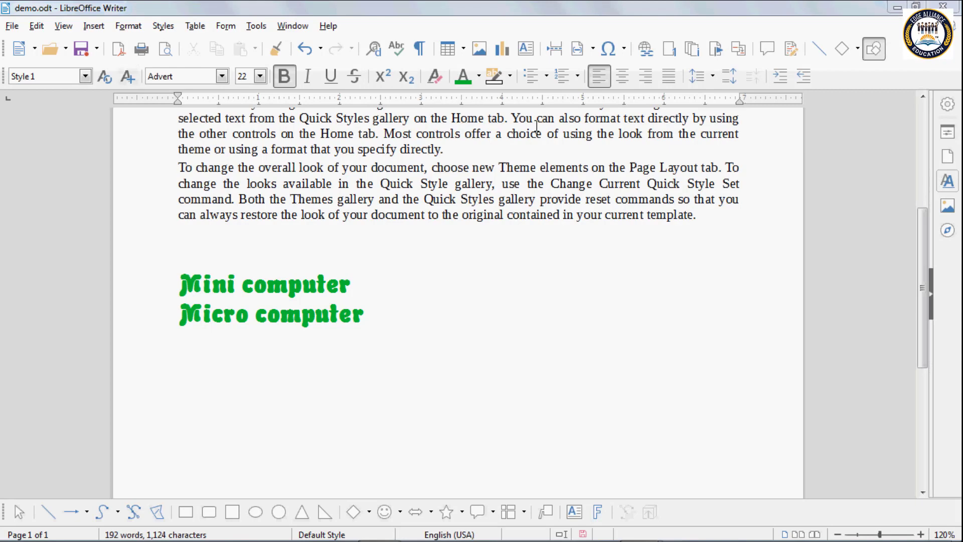
pyautogui.click(104, 78)
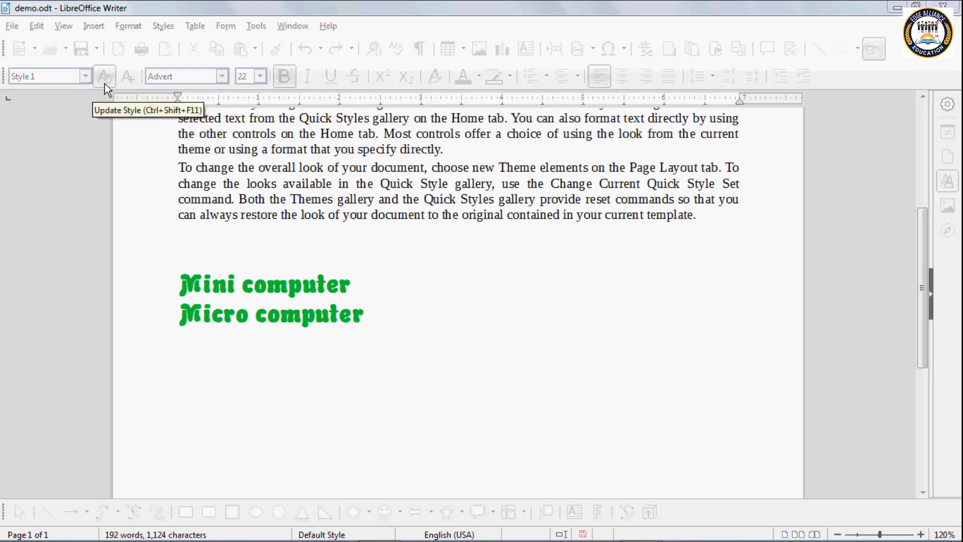
pyautogui.click(246, 198)
pyautogui.scroll(5, 246, 198)
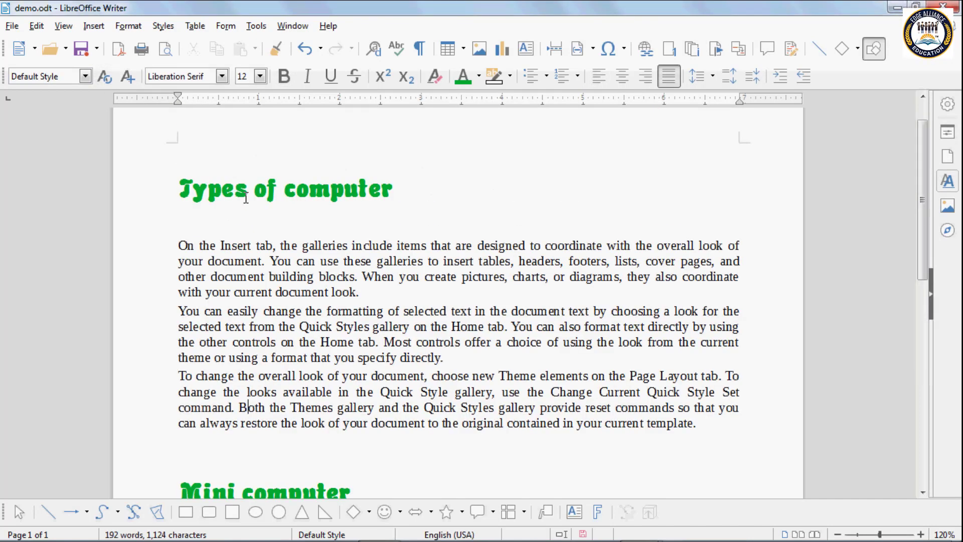
# Step: Format the Types of computer heading in Limelight, 20 pt, red
pyautogui.click(398, 189)
pyautogui.moveTo(398, 190); pyautogui.dragTo(184, 183)
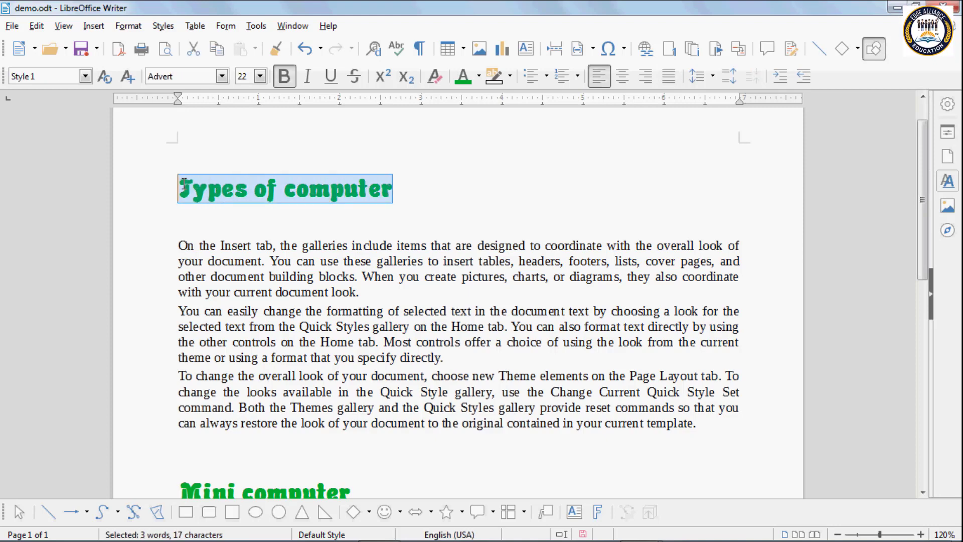
pyautogui.click(222, 77)
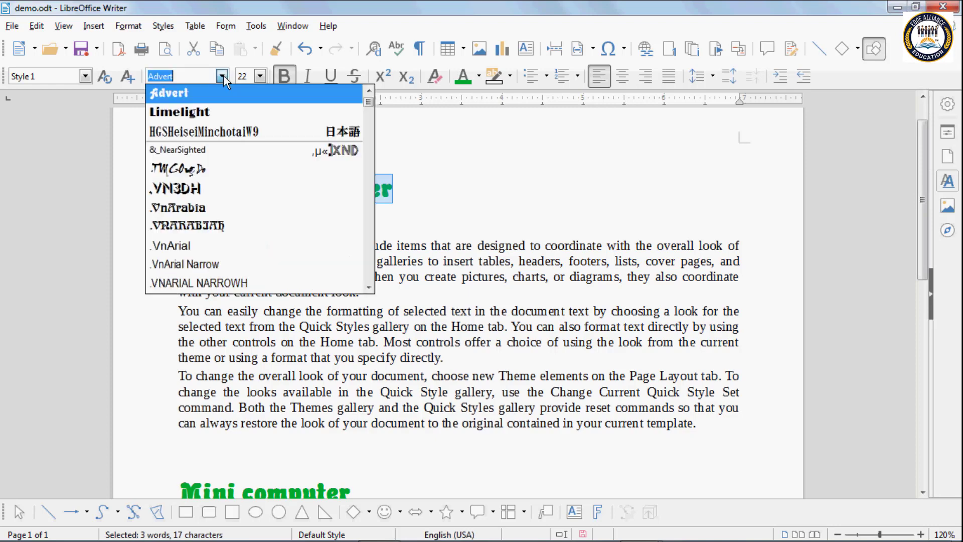
pyautogui.click(200, 112)
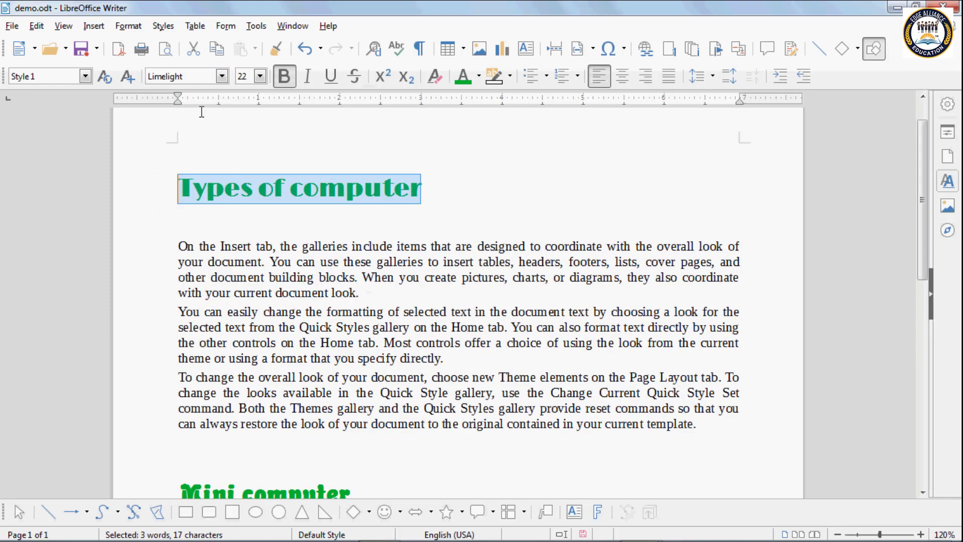
pyautogui.click(260, 76)
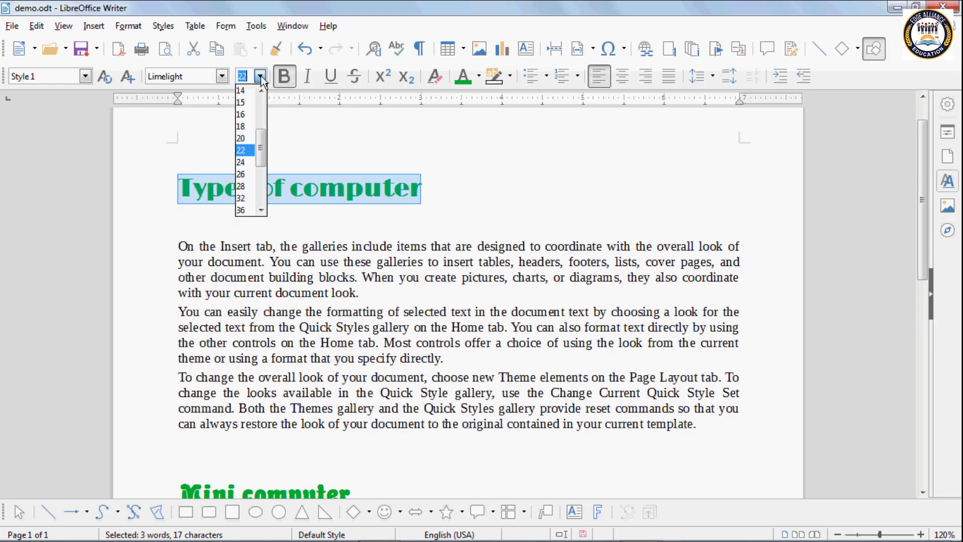
pyautogui.click(249, 138)
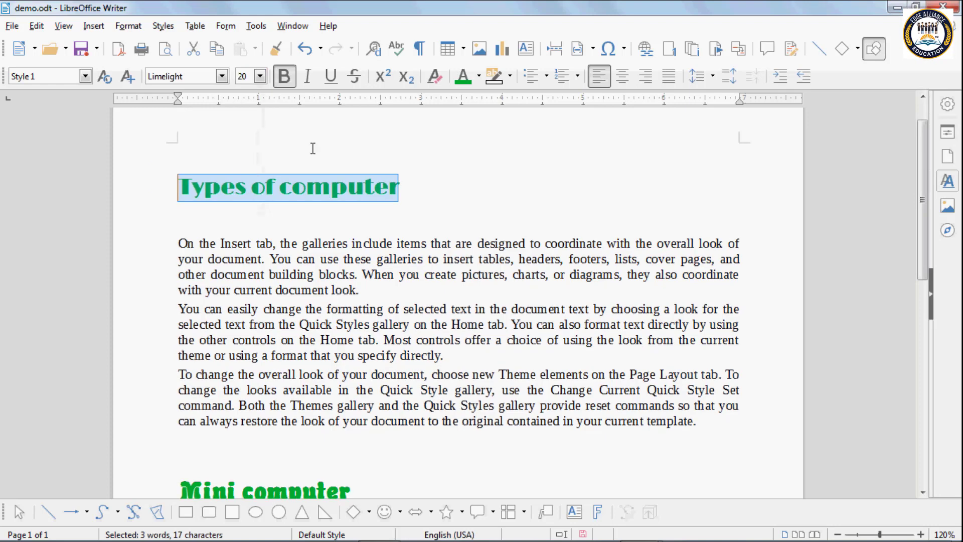
pyautogui.click(479, 77)
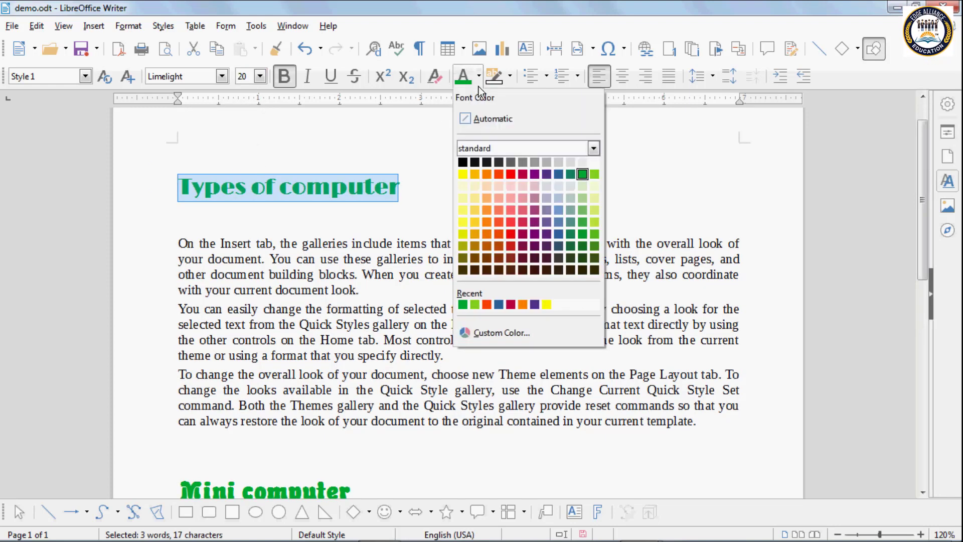
pyautogui.click(510, 173)
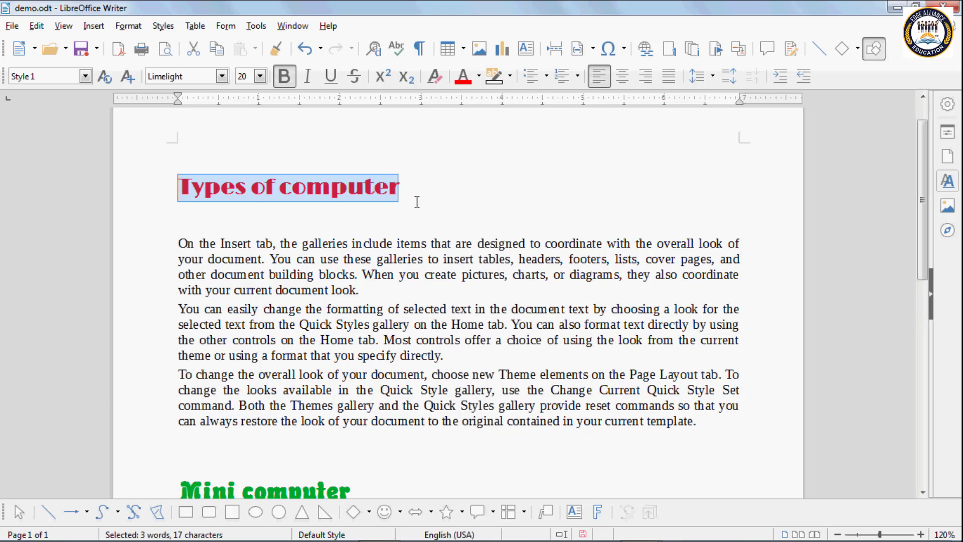
# Step: Deselect to check the red colour, then reselect the Types of computer heading
pyautogui.click(365, 192)
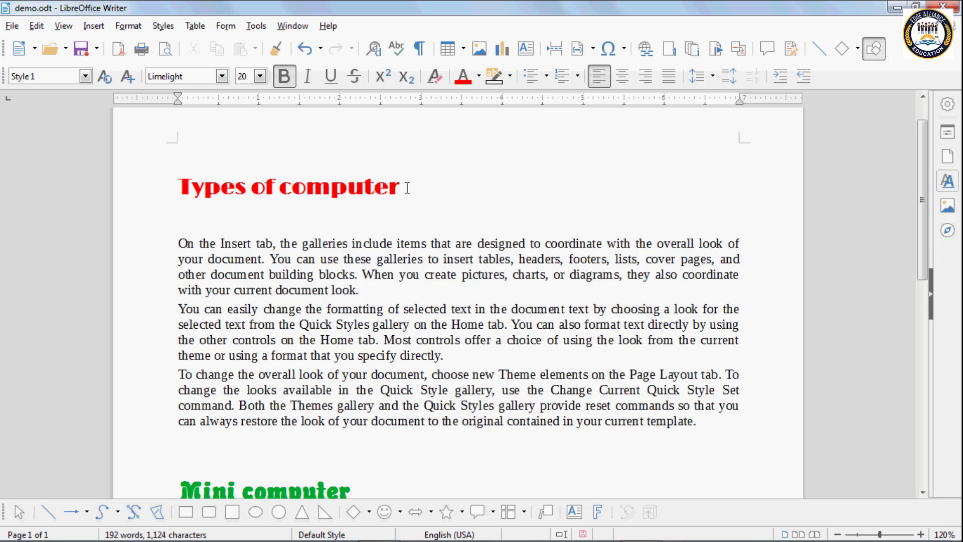
pyautogui.click(407, 188)
pyautogui.moveTo(426, 189); pyautogui.dragTo(411, 176)
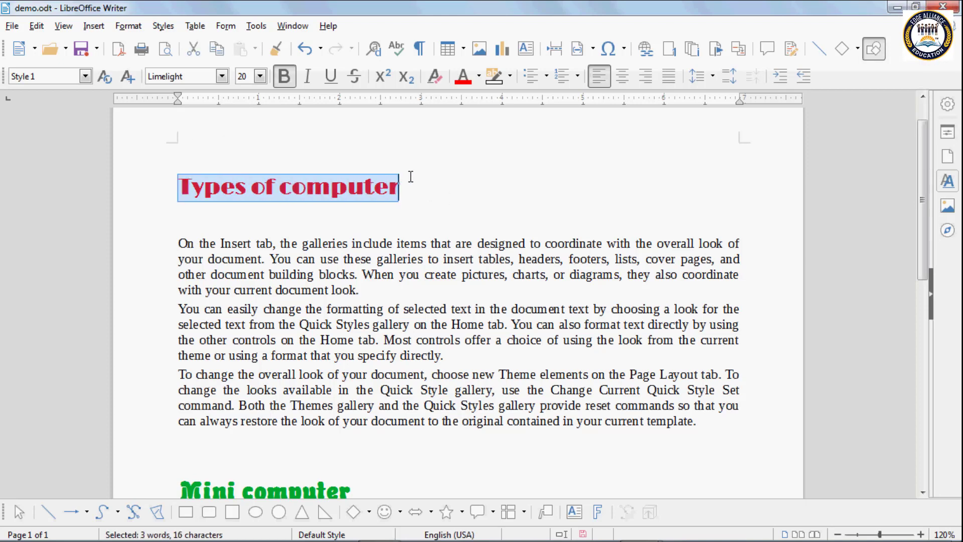
# Step: Update Style 1 from the red 20 pt Limelight heading so Mini and Micro computer turn red
pyautogui.click(104, 77)
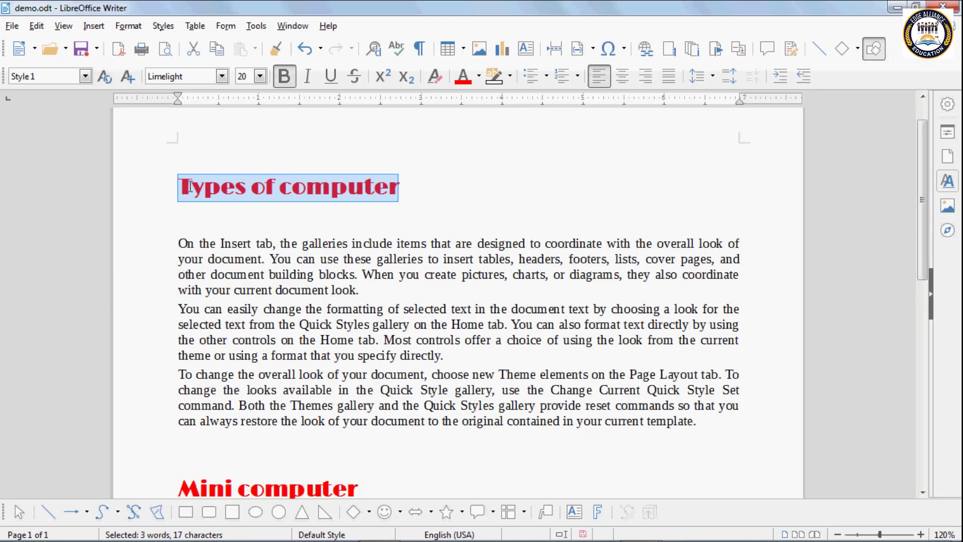
pyautogui.scroll(-6, 190, 187)
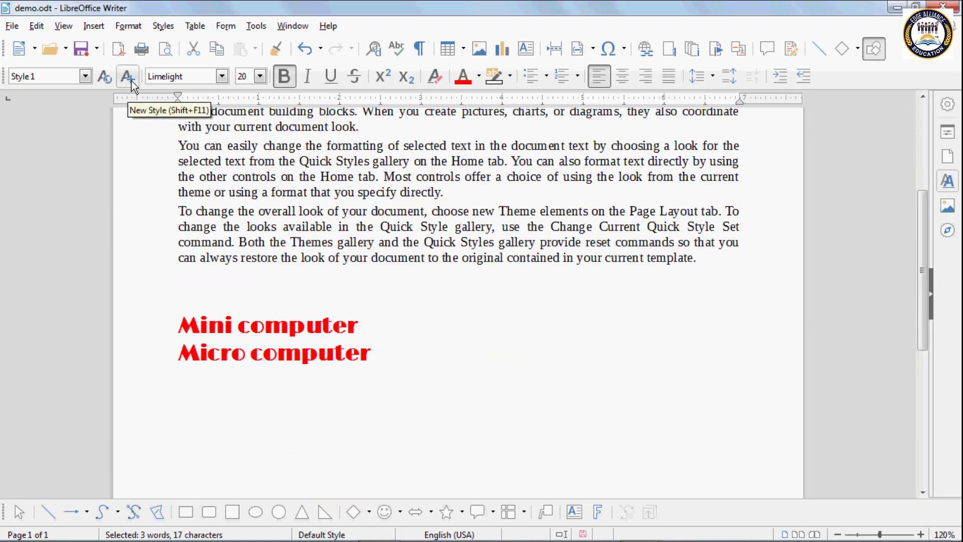
pyautogui.click(105, 77)
pyautogui.scroll(3, 212, 179)
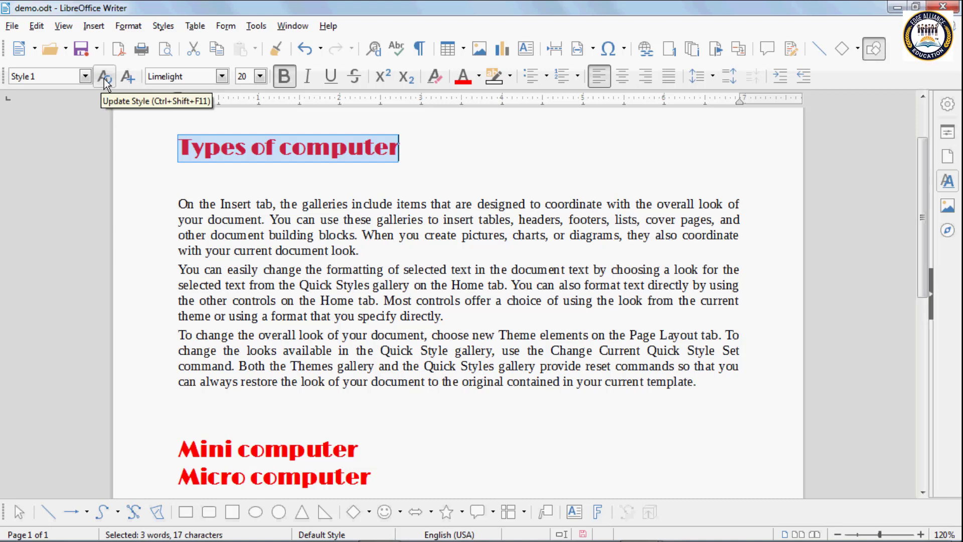
pyautogui.click(233, 180)
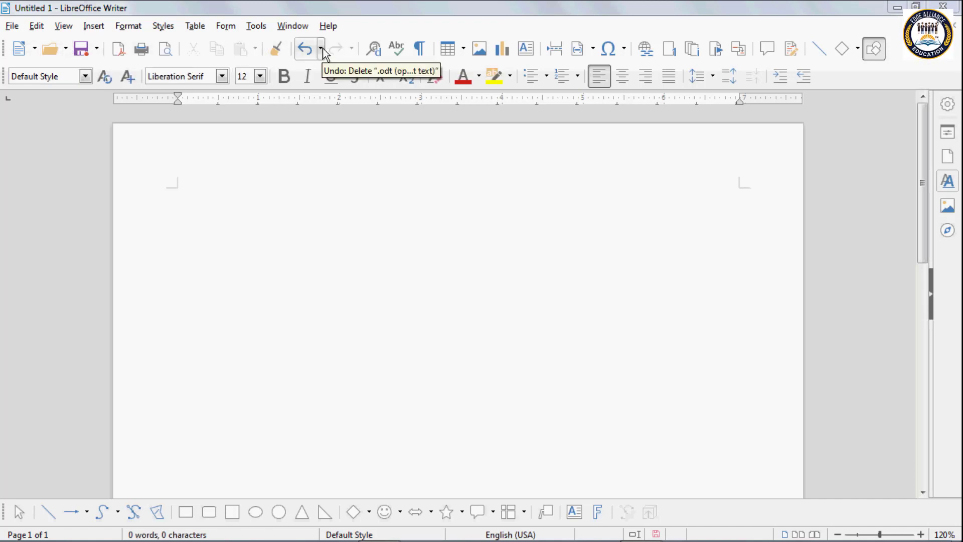
# Step: Show the New dropdown listing the document types that can be created
pyautogui.click(35, 49)
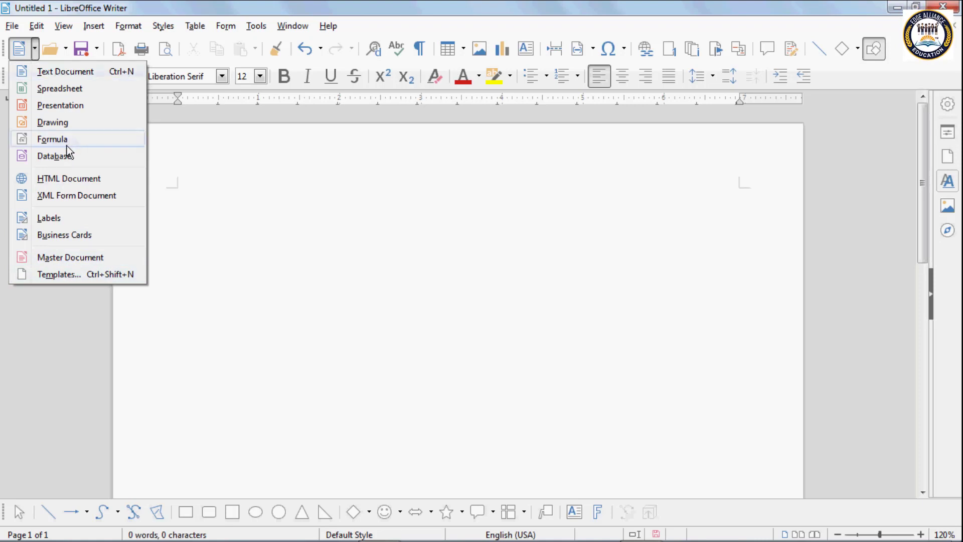
pyautogui.click(204, 163)
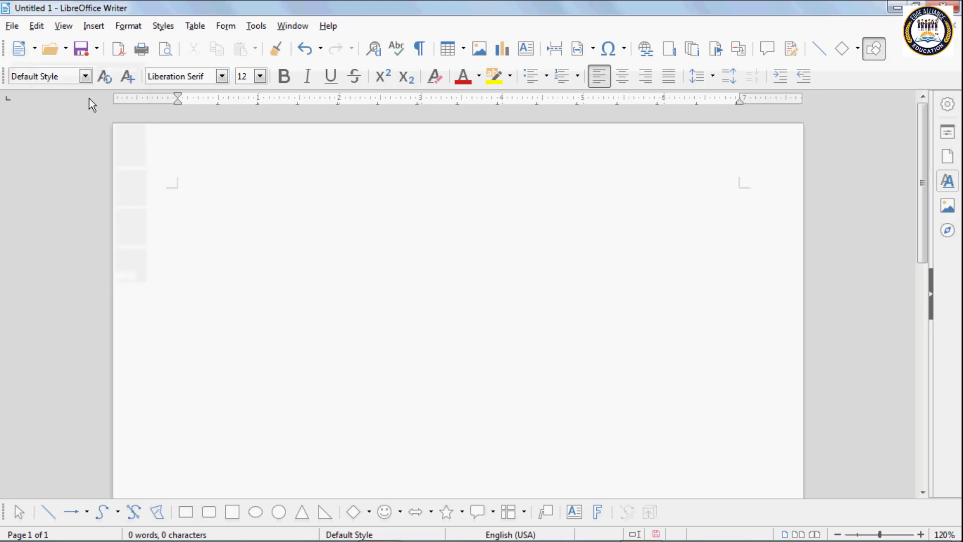
pyautogui.click(35, 54)
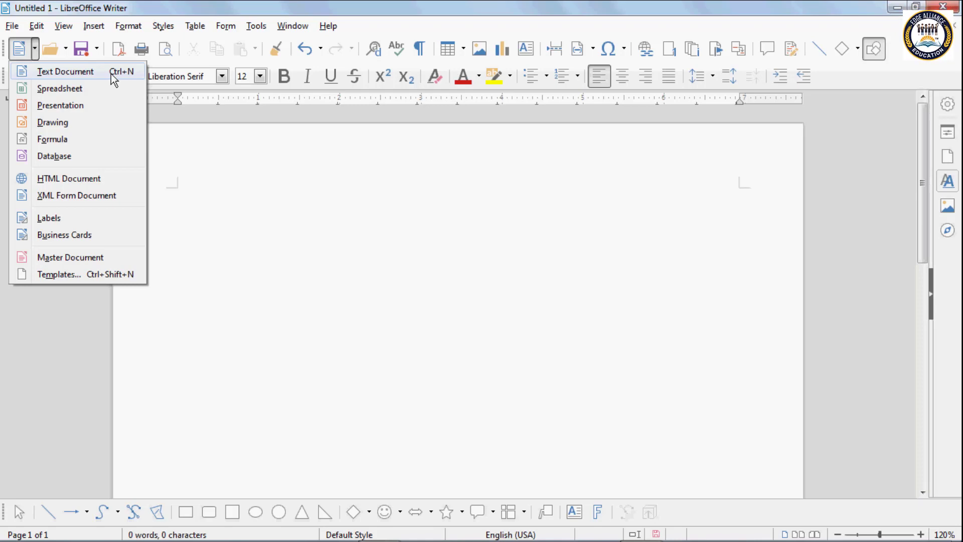
# Step: Type 'Computer is my new file' on the first line of Untitled 1, correcting the typo
pyautogui.click(278, 190)
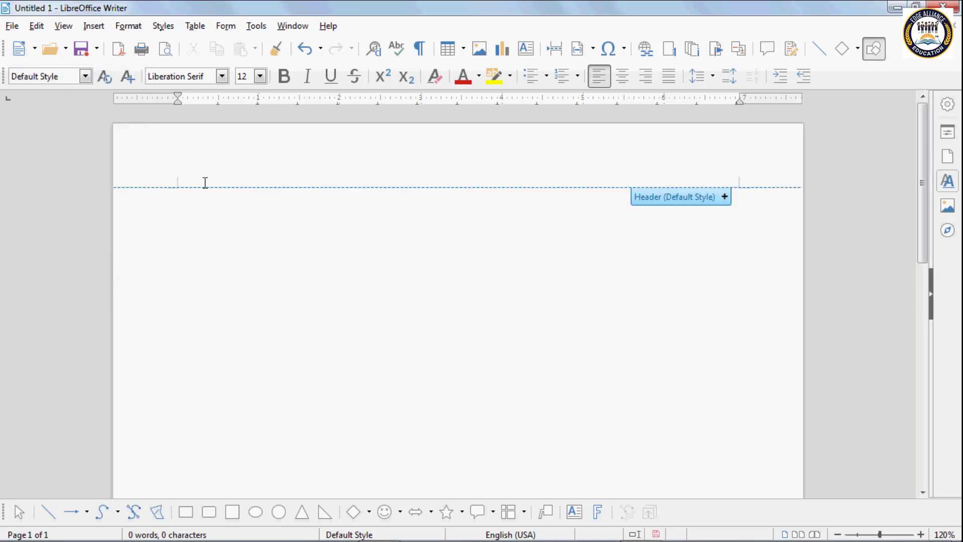
pyautogui.write('comp')
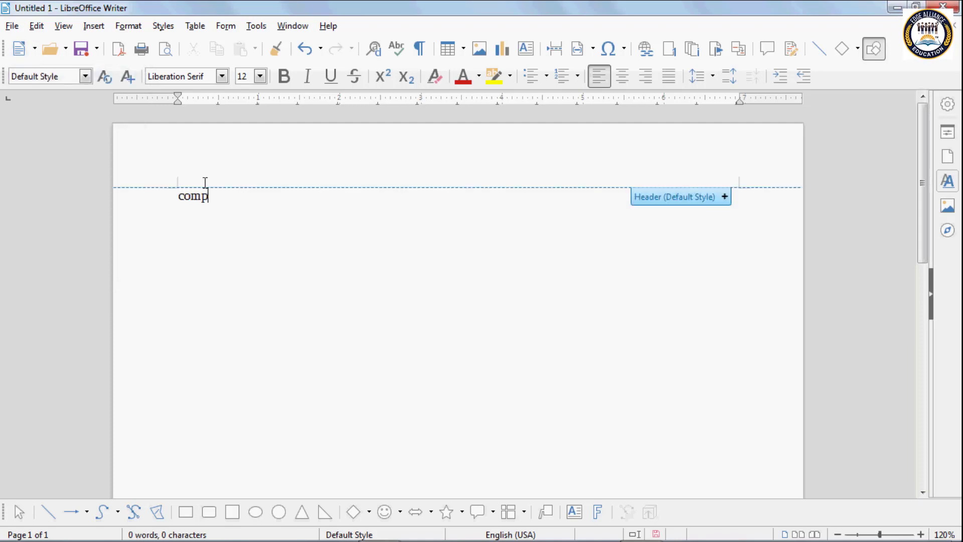
pyautogui.write('uter is ')
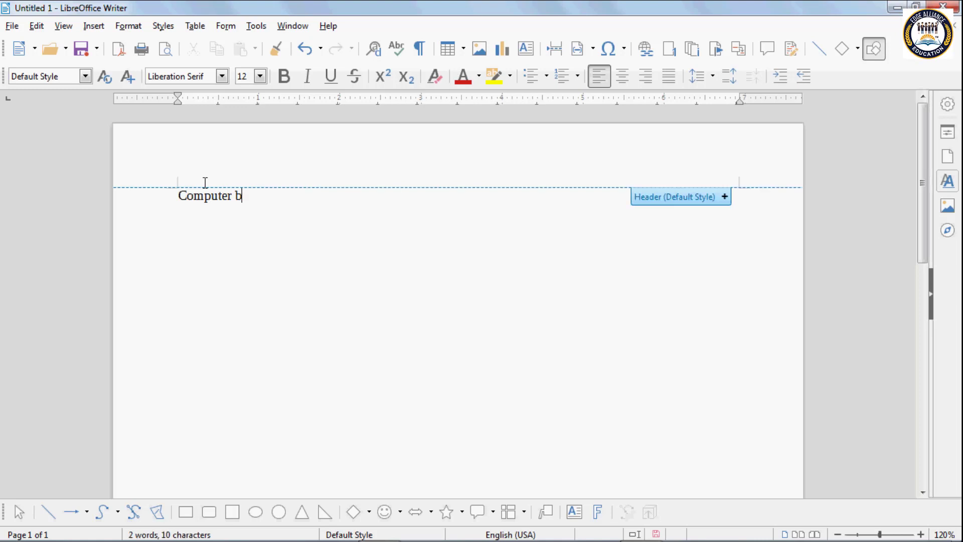
pyautogui.write('my')
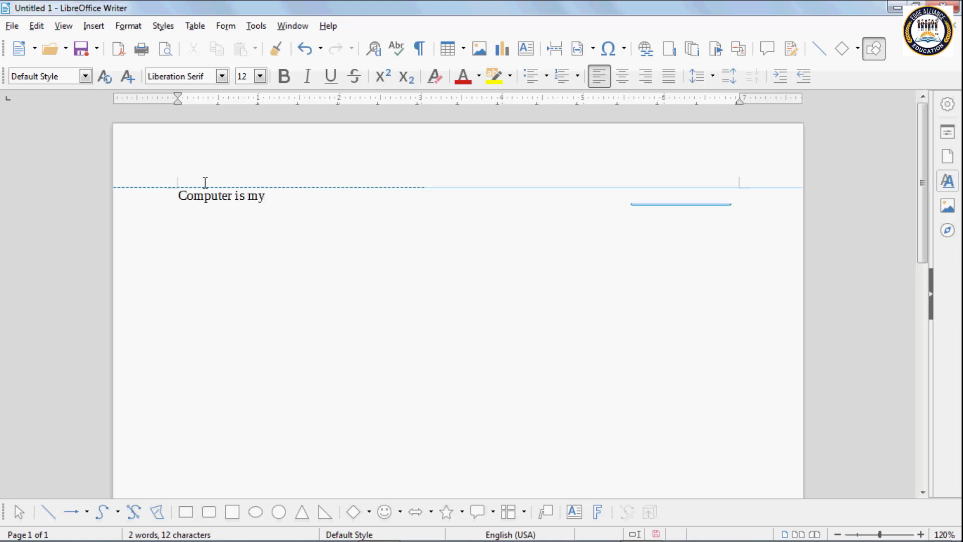
pyautogui.write(' nre')
pyautogui.press('BackSpace')
pyautogui.press('BackSpace')
pyautogui.press('BackSpace')
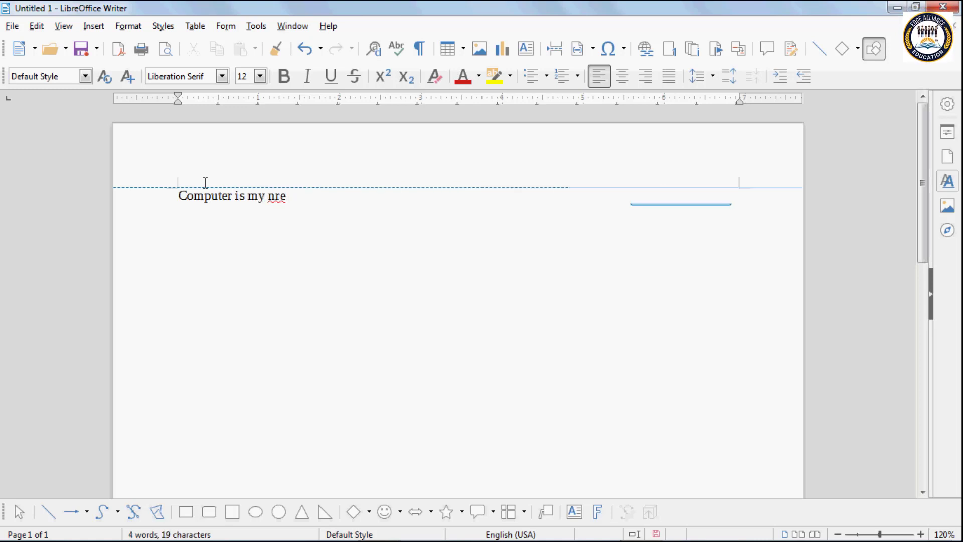
pyautogui.write('ew file')
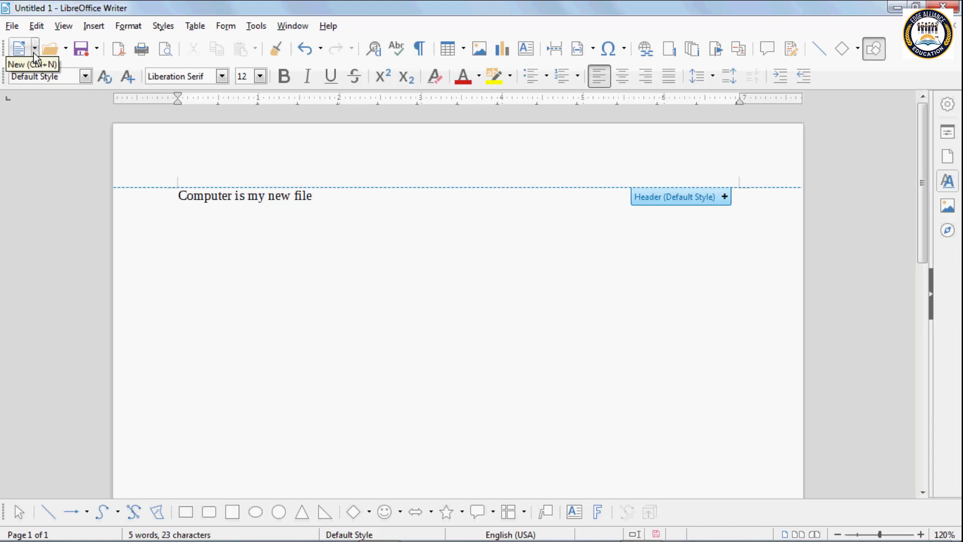
pyautogui.click(33, 52)
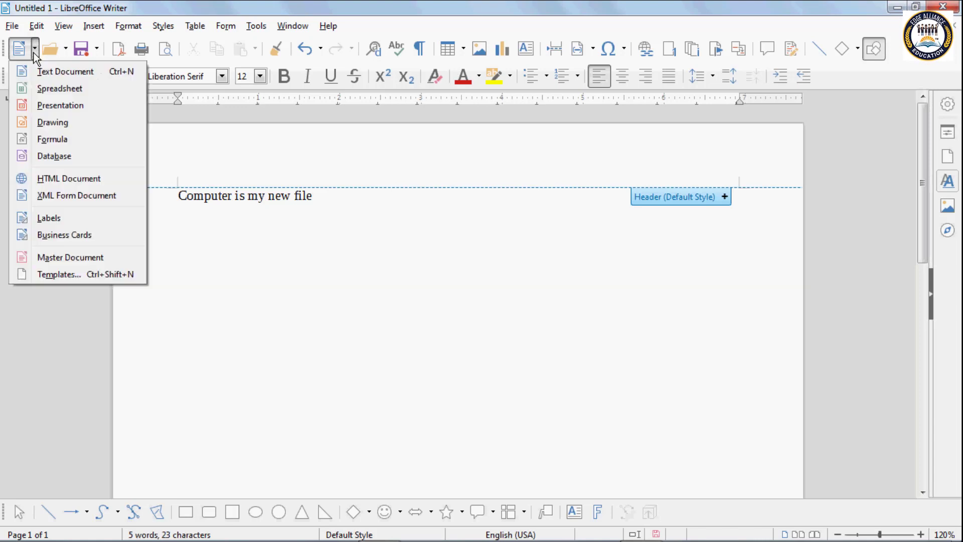
# Step: Create a blank Untitled 3 text document, then browse the New and paragraph style lists
pyautogui.click(58, 72)
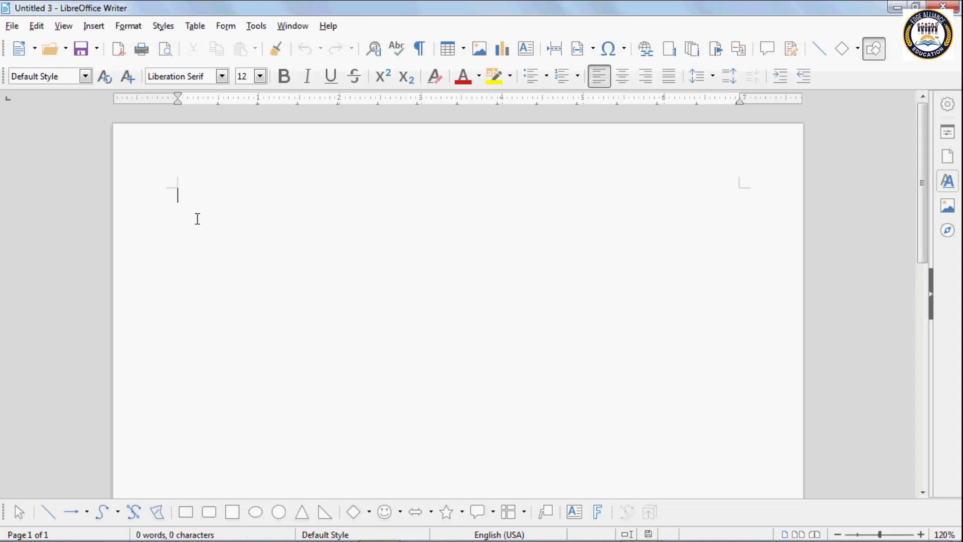
pyautogui.click(35, 54)
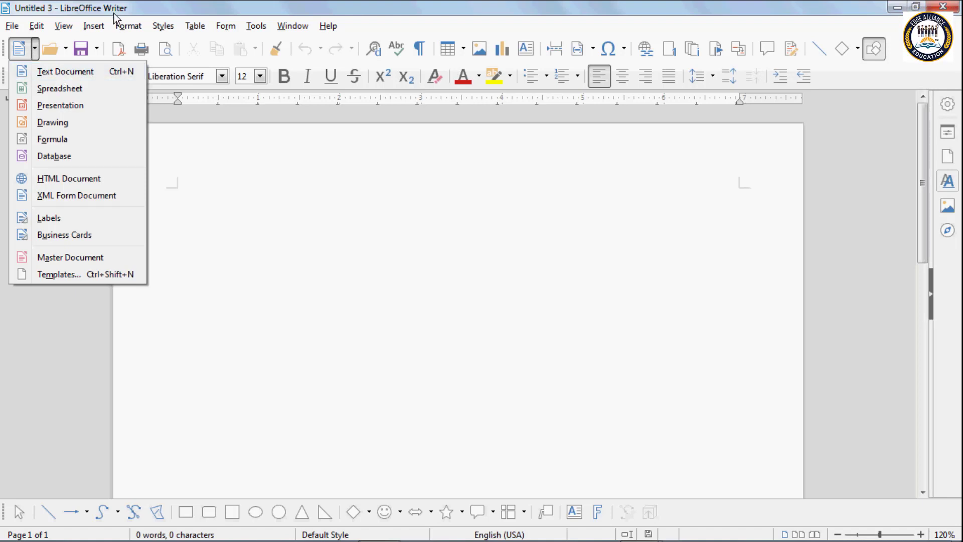
pyautogui.click(215, 149)
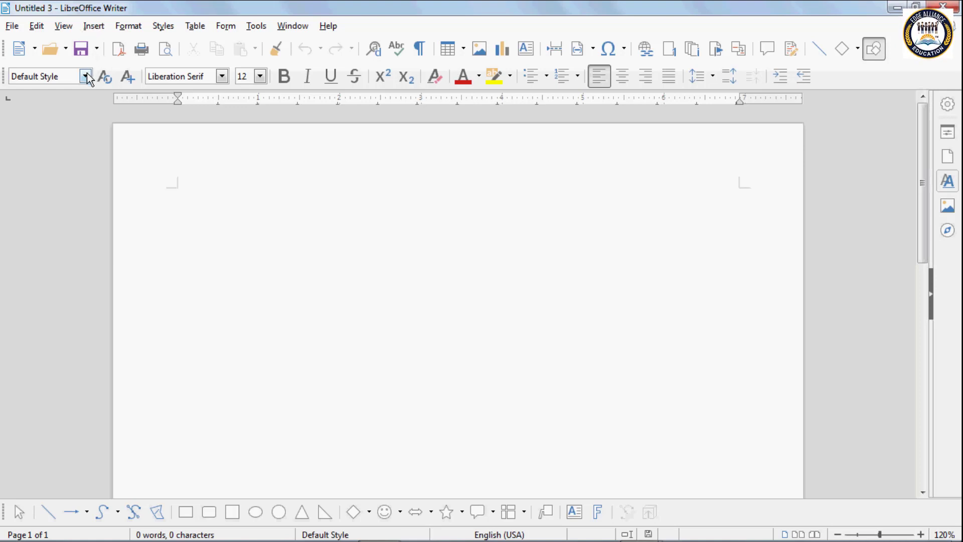
pyautogui.click(86, 76)
pyautogui.click(36, 52)
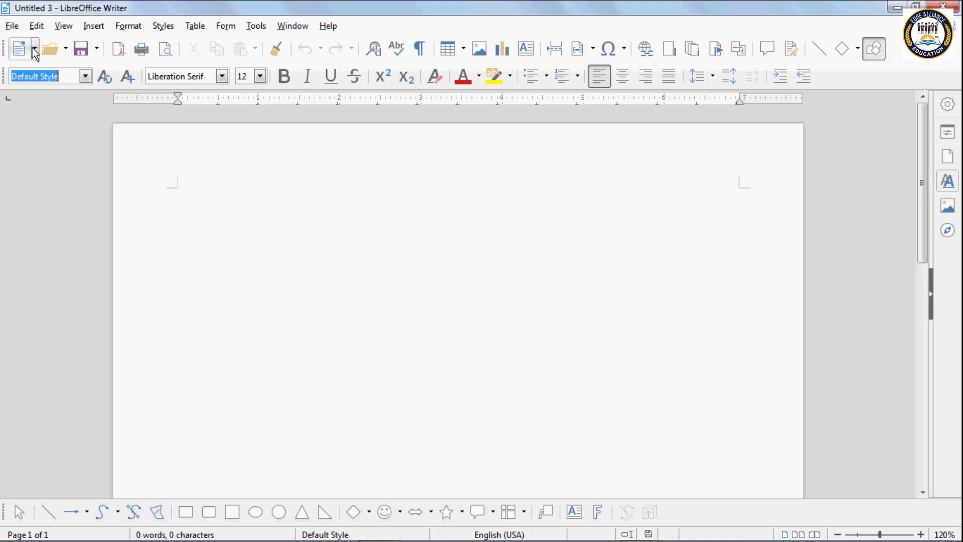
pyautogui.click(35, 51)
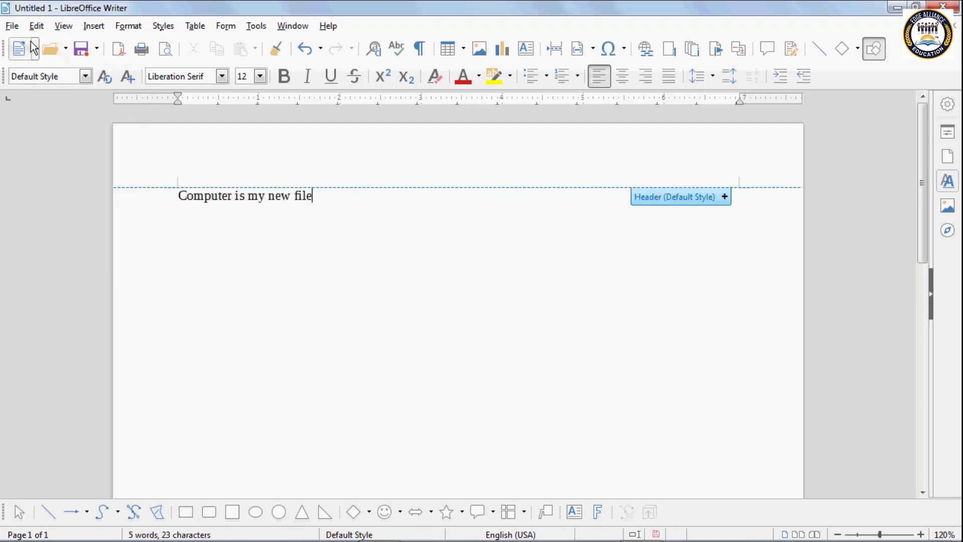
pyautogui.click(34, 48)
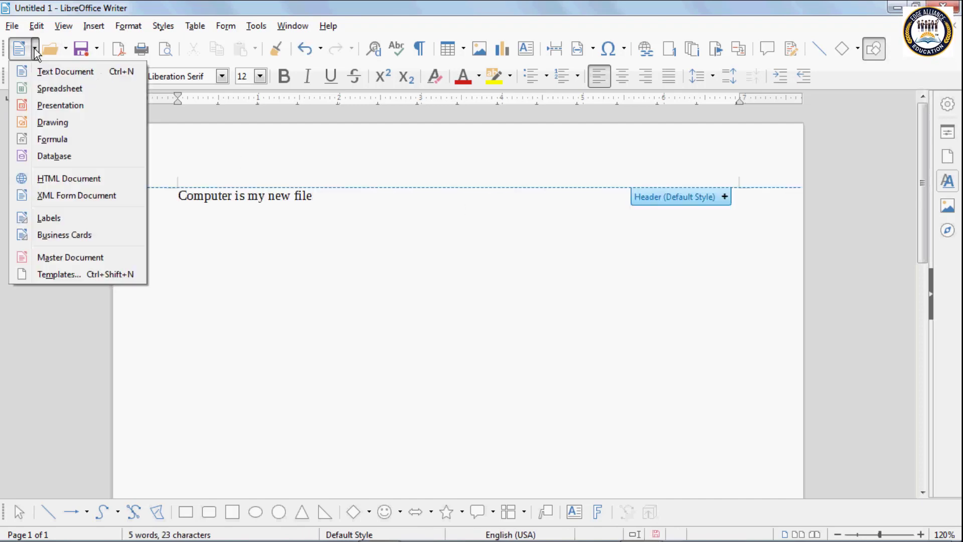
pyautogui.click(51, 90)
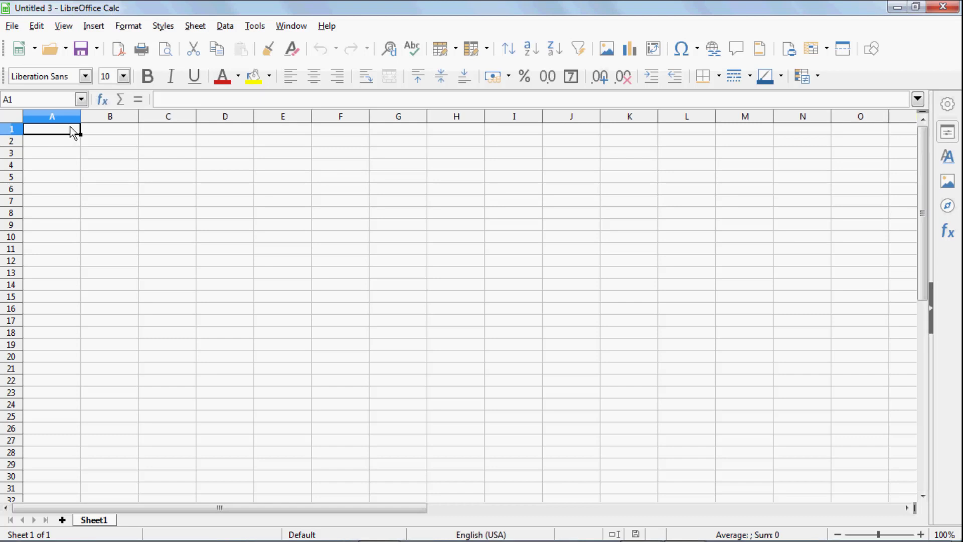
pyautogui.click(944, 7)
pyautogui.click(35, 51)
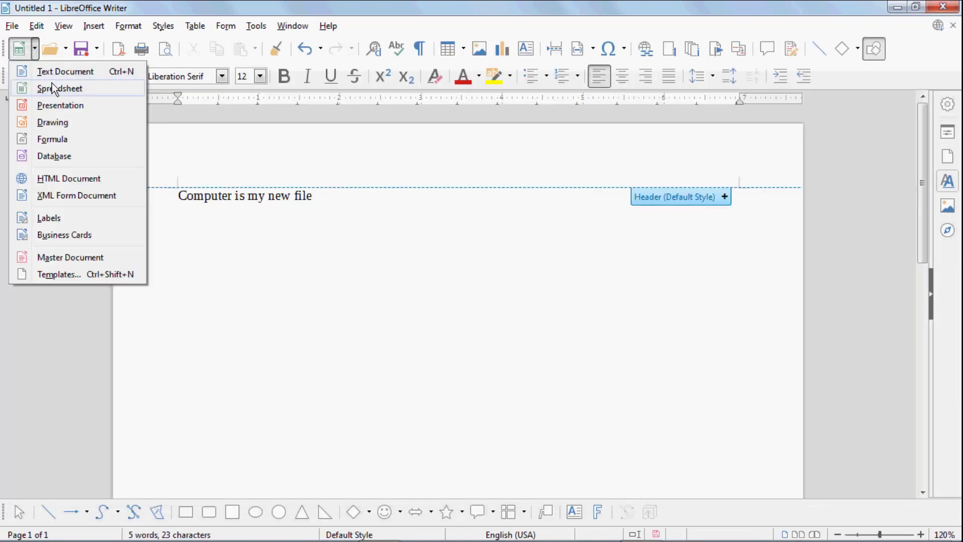
pyautogui.click(56, 89)
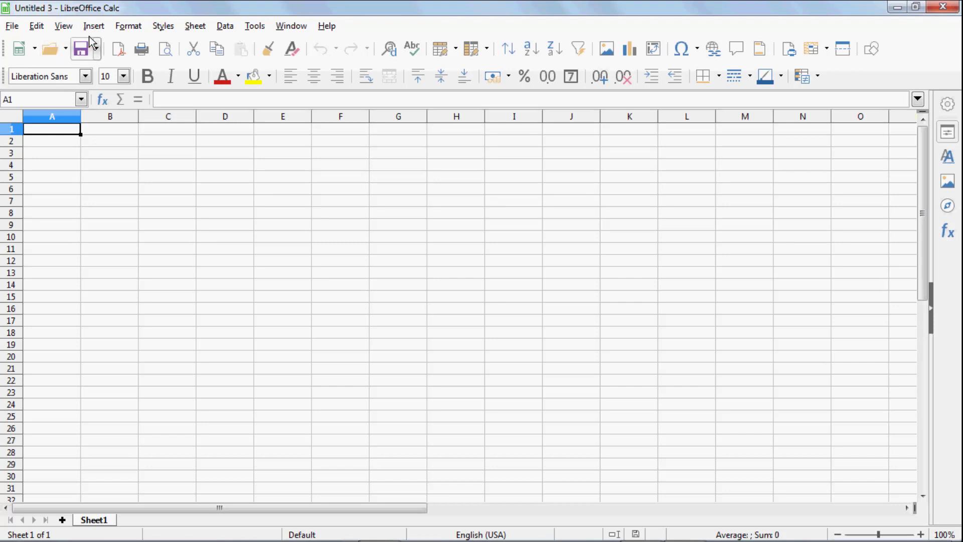
pyautogui.click(953, 7)
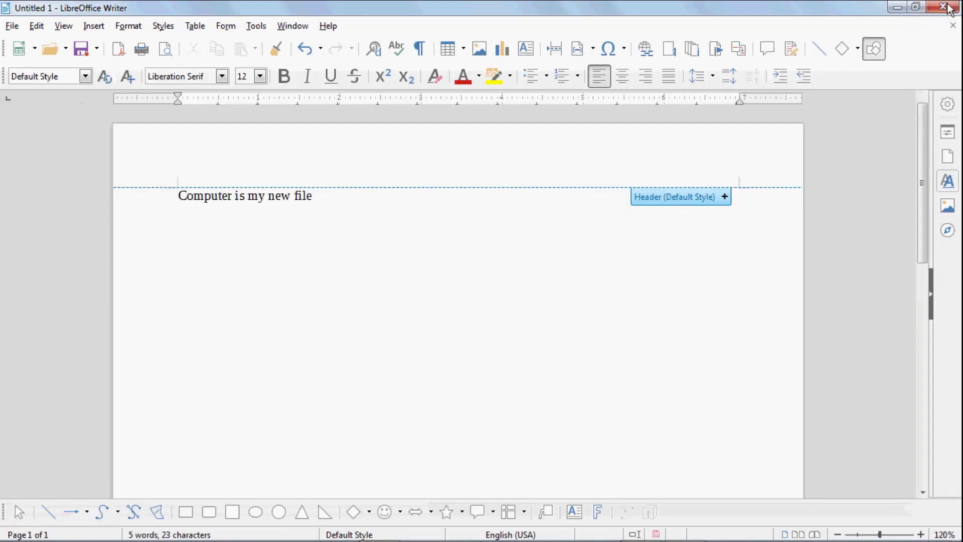
pyautogui.click(34, 49)
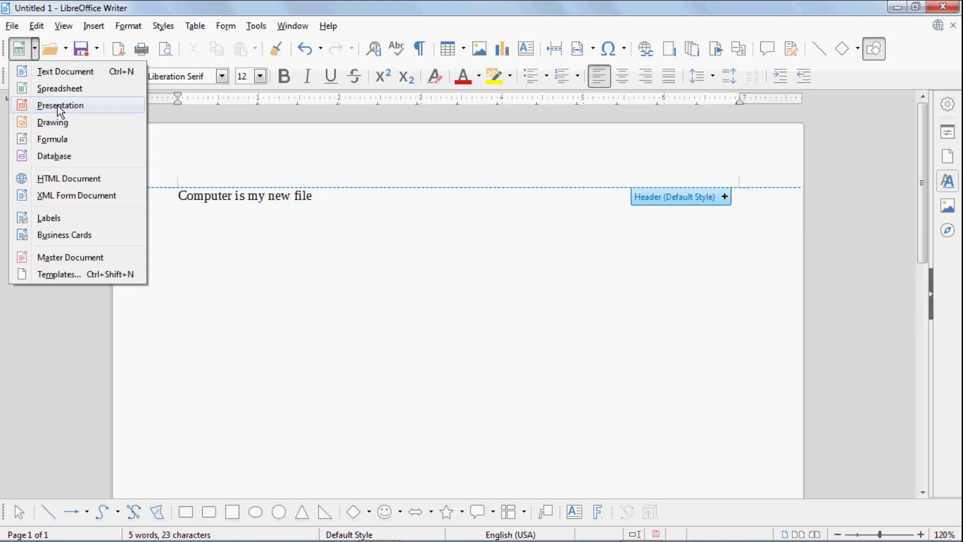
pyautogui.click(60, 107)
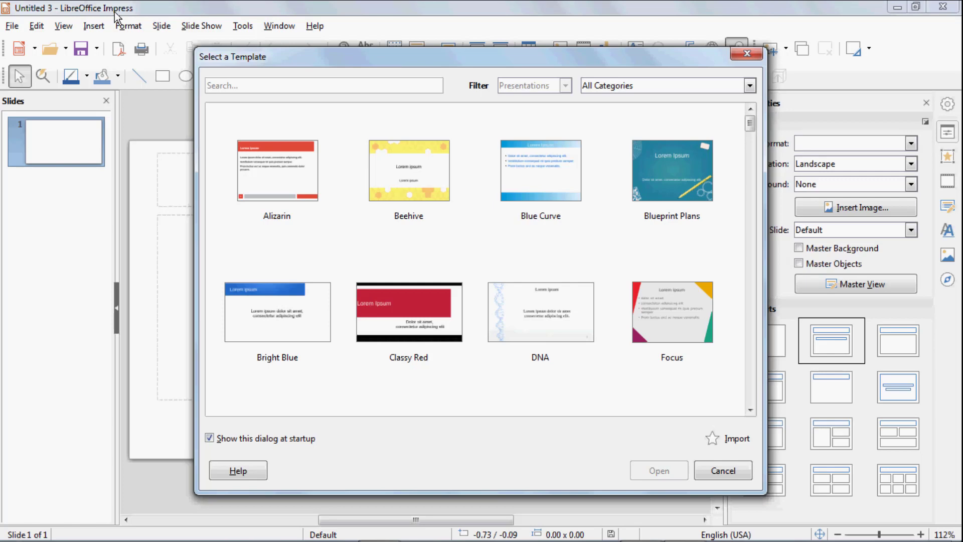
pyautogui.moveTo(266, 58); pyautogui.dragTo(179, 39)
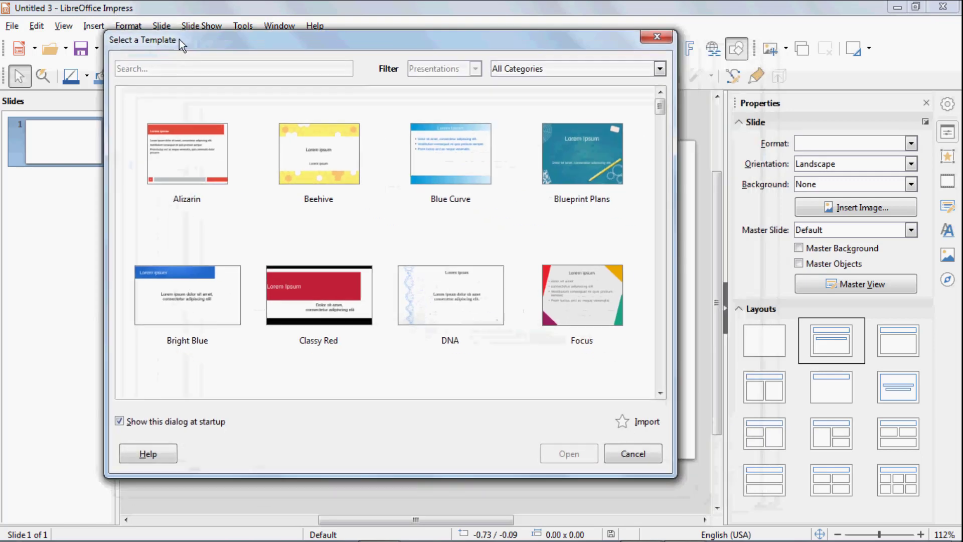
pyautogui.click(208, 156)
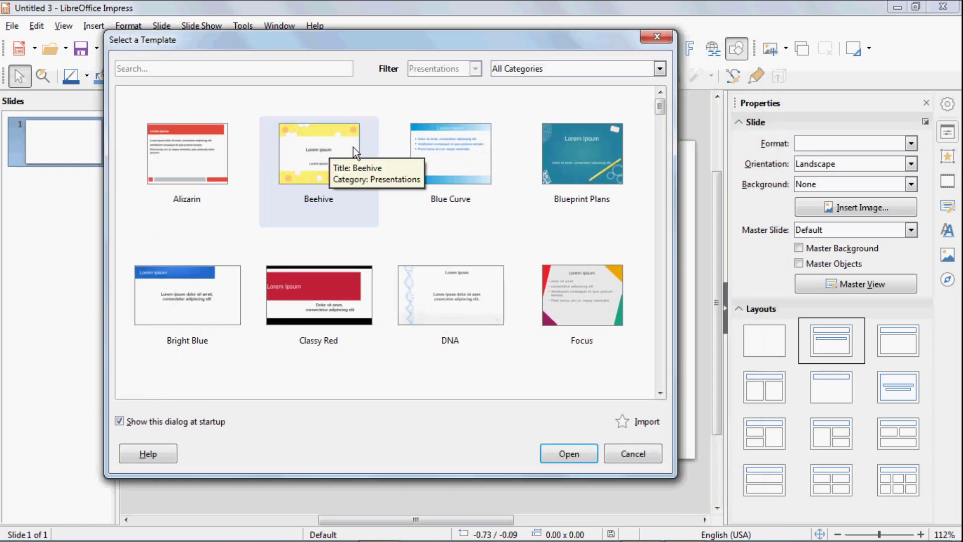
pyautogui.click(562, 150)
pyautogui.click(193, 173)
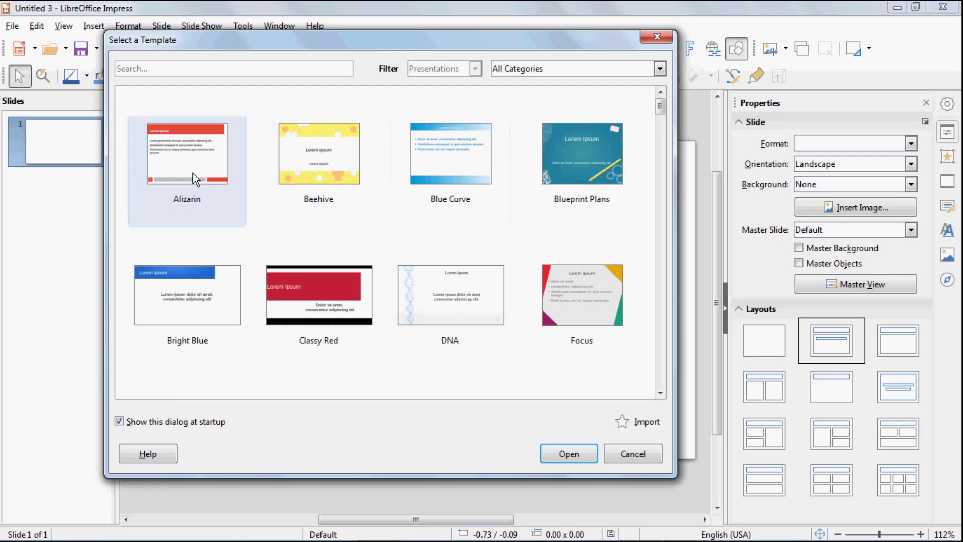
pyautogui.click(291, 166)
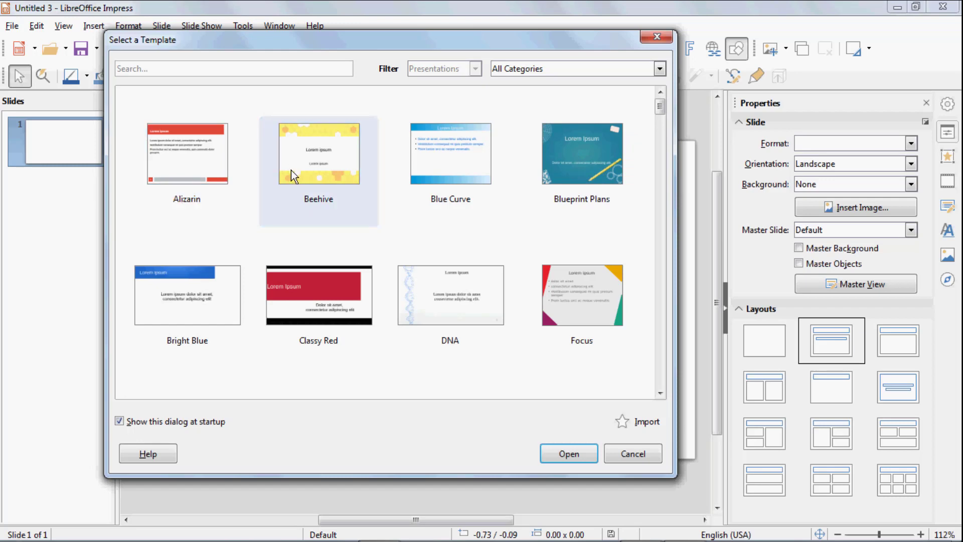
pyautogui.click(290, 169)
pyautogui.click(657, 40)
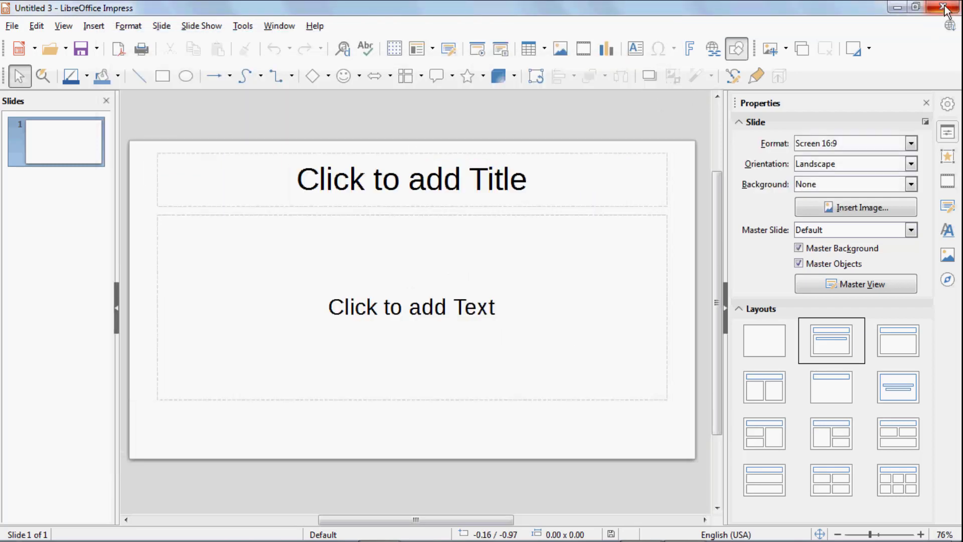
pyautogui.click(943, 7)
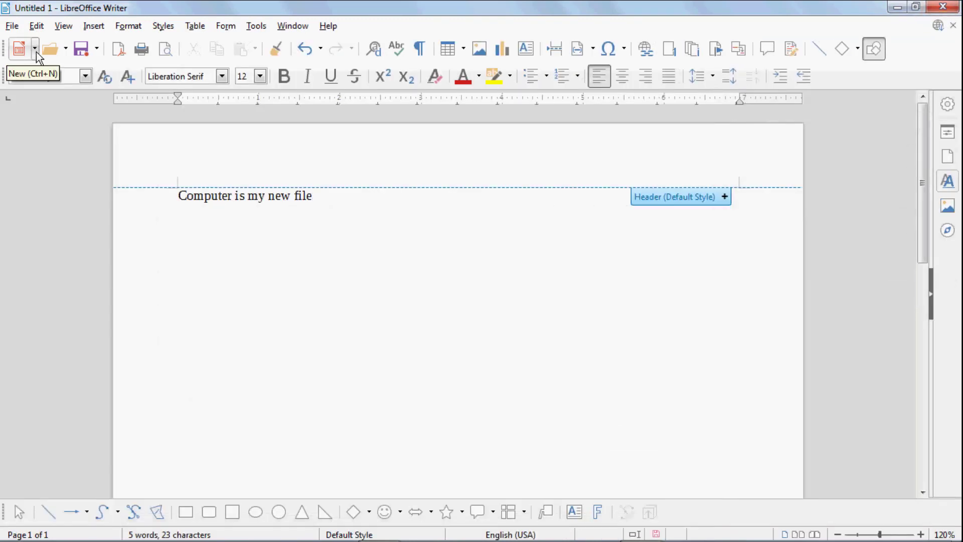
pyautogui.click(35, 50)
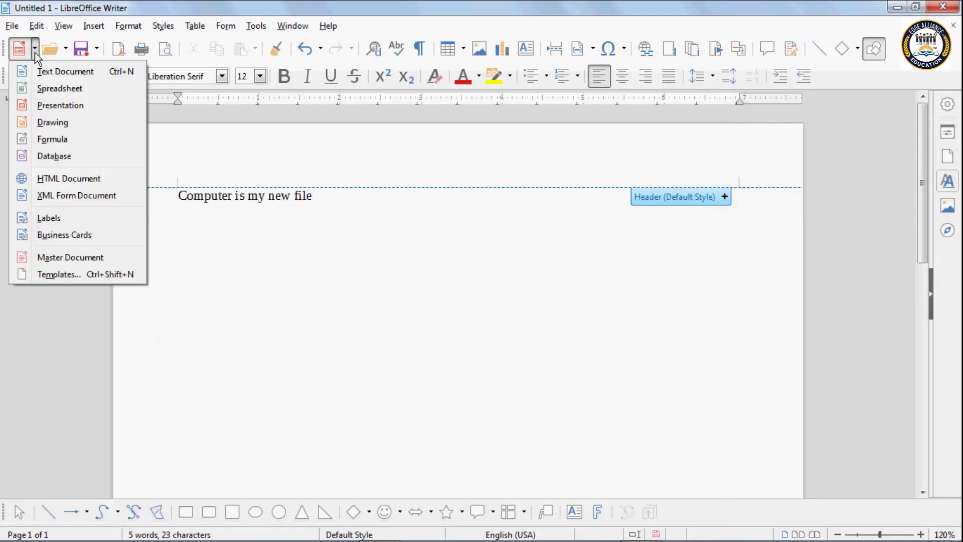
pyautogui.click(62, 124)
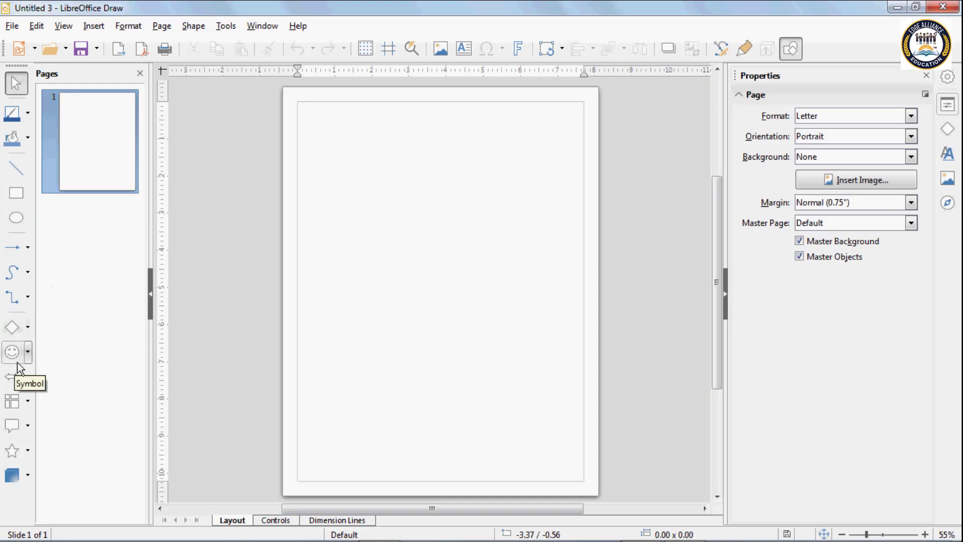
pyautogui.click(16, 217)
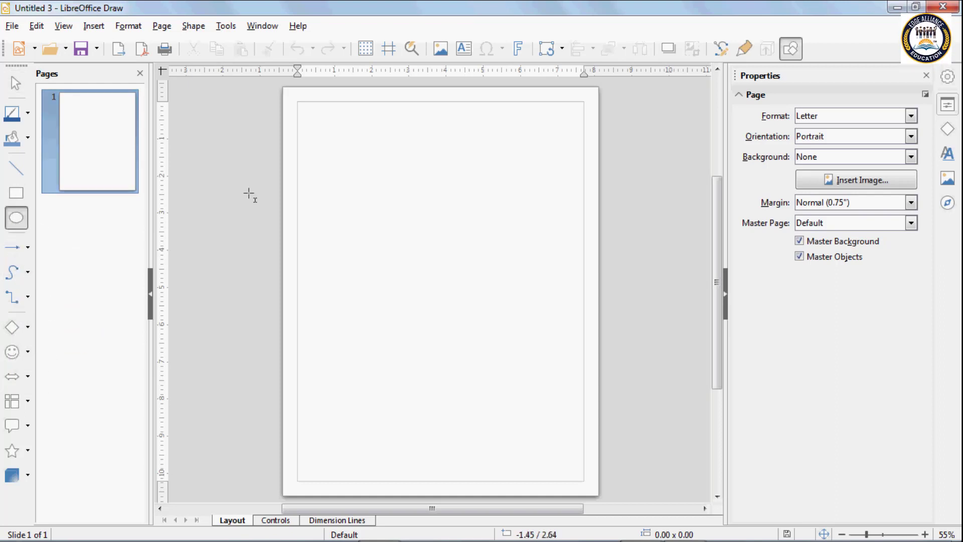
pyautogui.moveTo(341, 138); pyautogui.dragTo(459, 262)
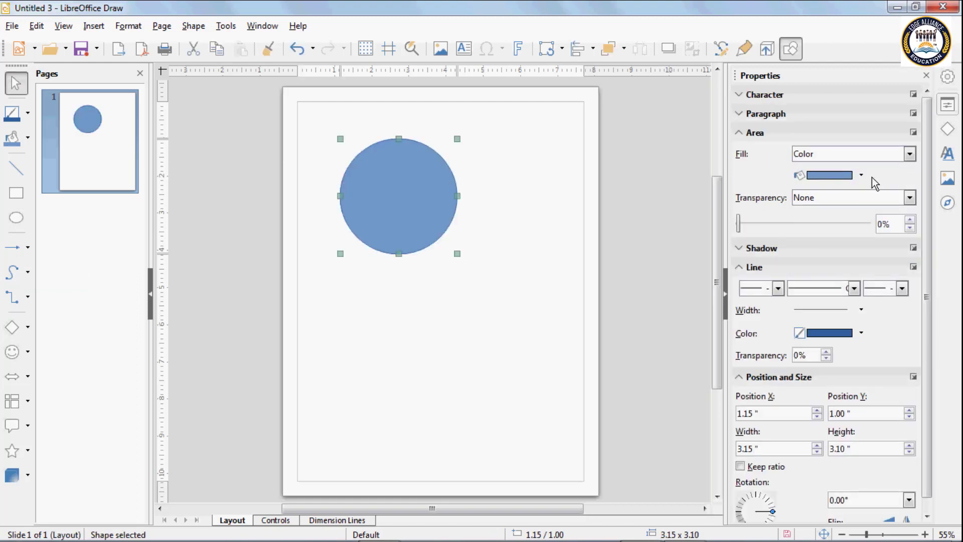
pyautogui.click(861, 175)
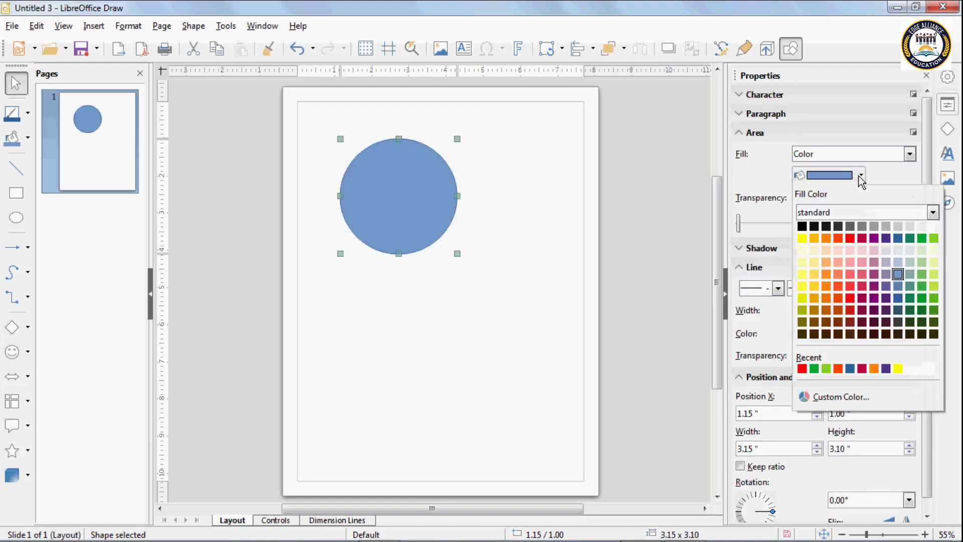
pyautogui.click(850, 237)
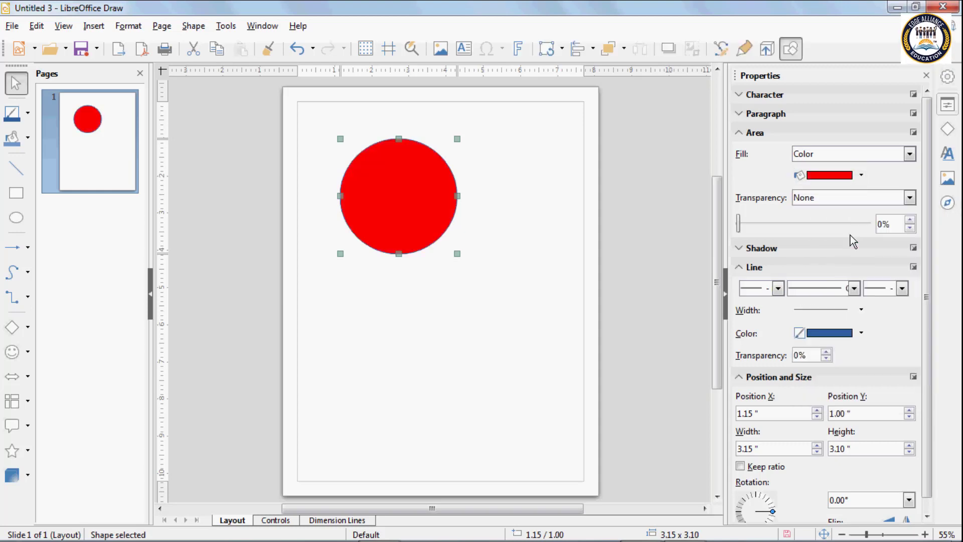
pyautogui.click(779, 288)
pyautogui.click(831, 323)
pyautogui.click(846, 313)
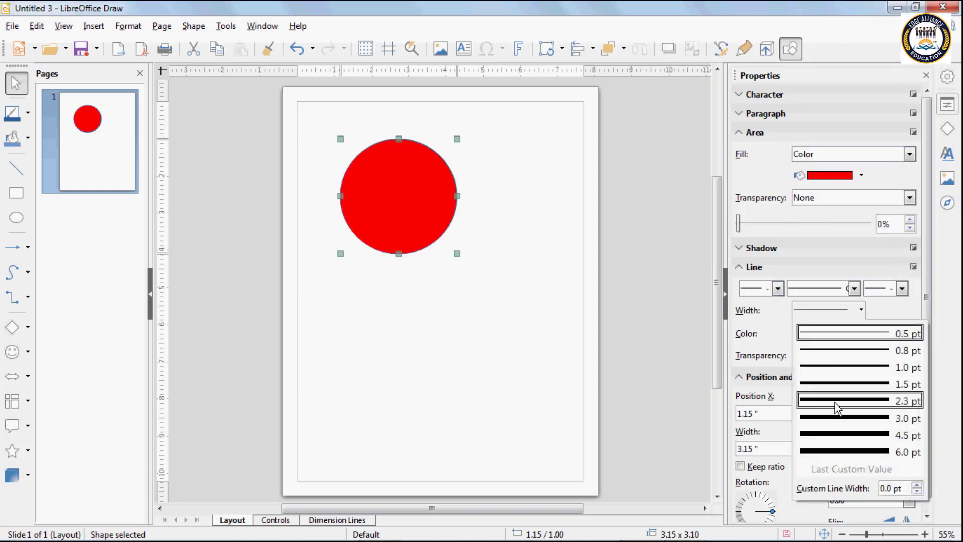
pyautogui.click(835, 432)
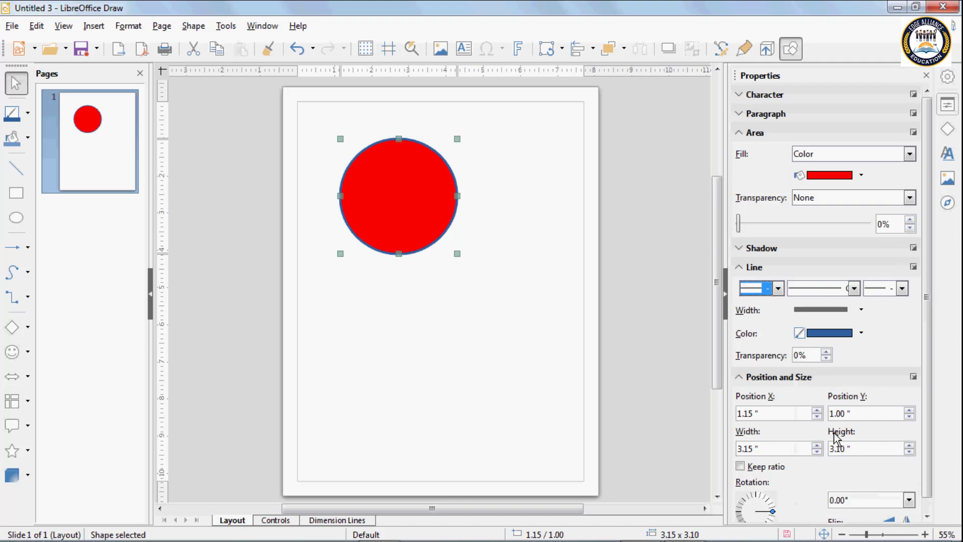
pyautogui.click(827, 337)
pyautogui.click(826, 282)
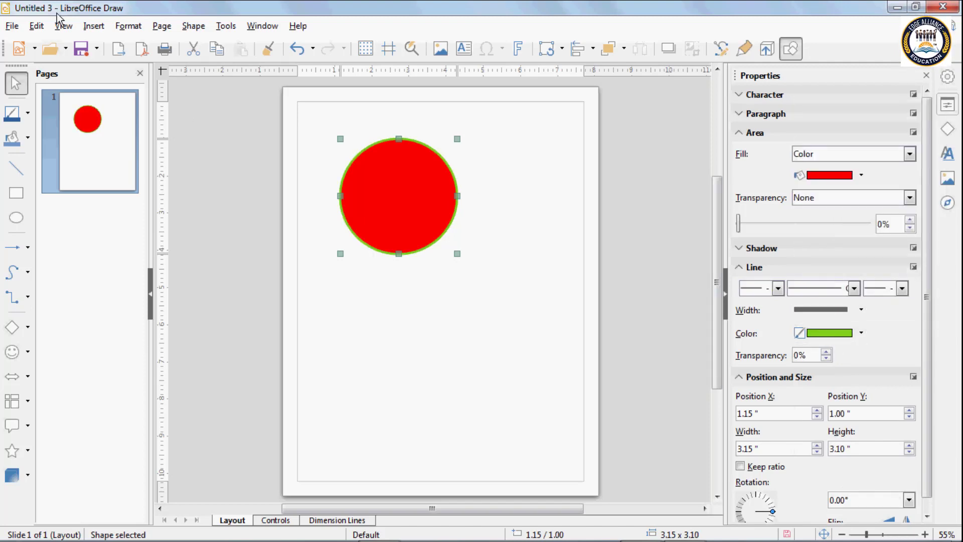
pyautogui.click(465, 334)
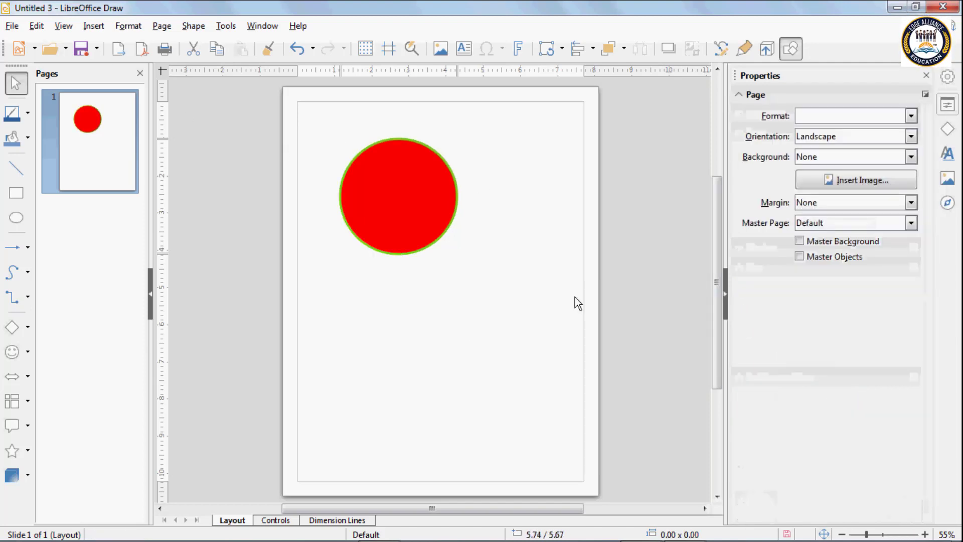
pyautogui.click(951, 12)
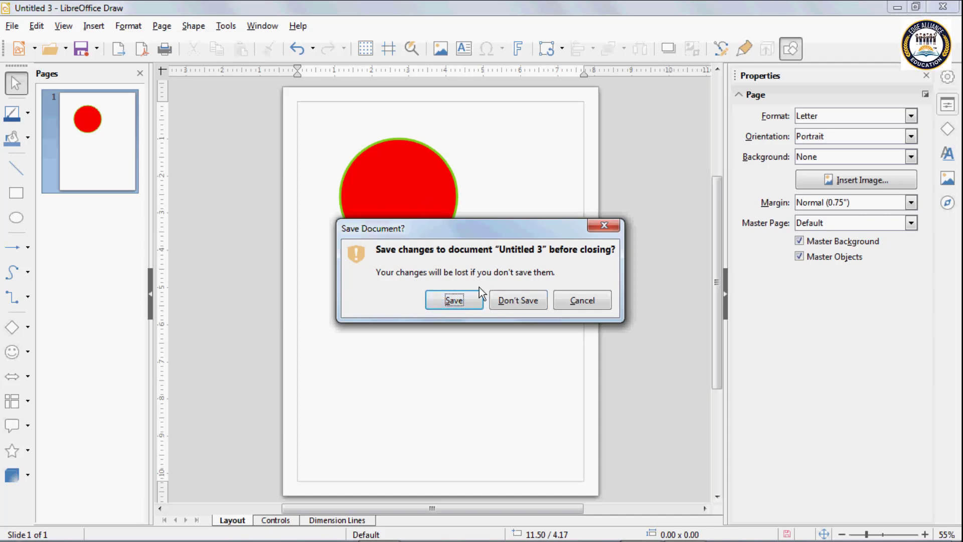
pyautogui.click(508, 303)
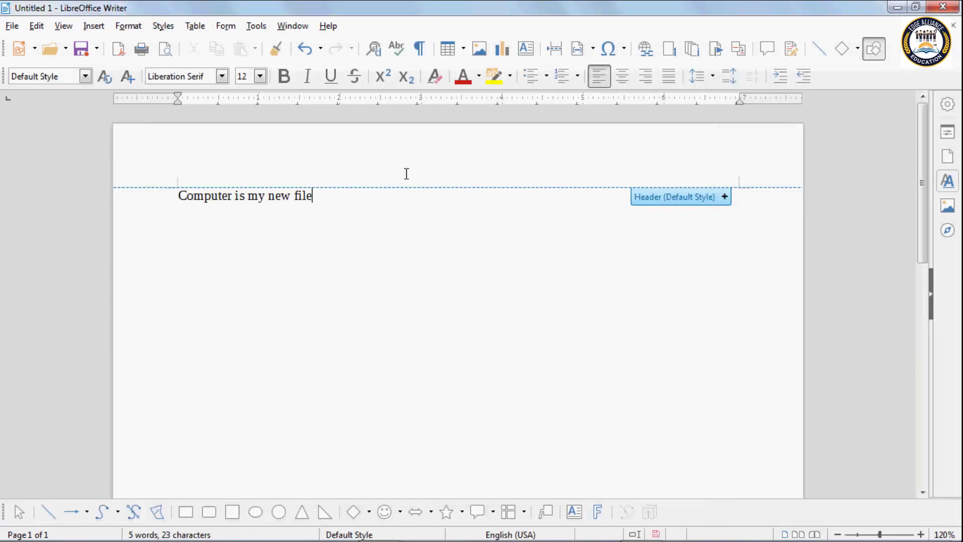
pyautogui.click(34, 49)
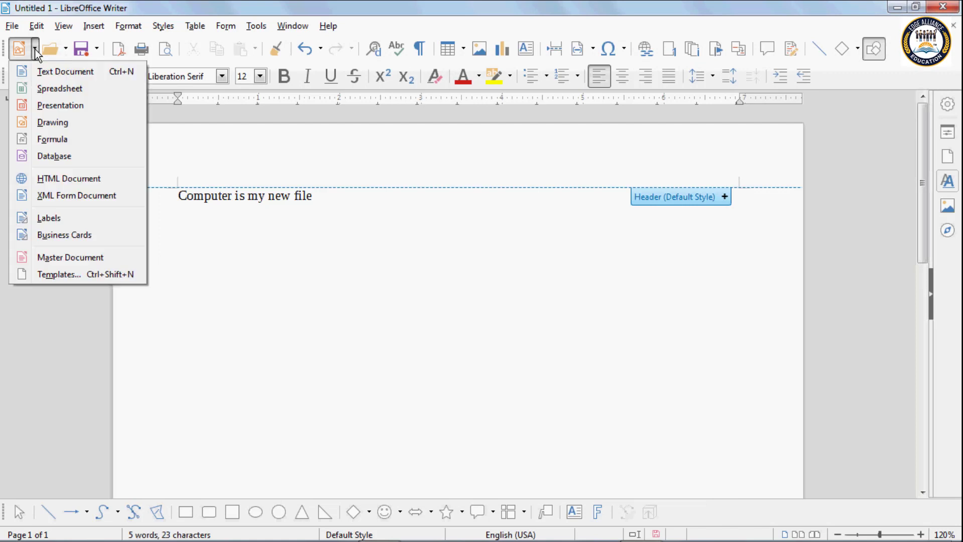
pyautogui.click(54, 140)
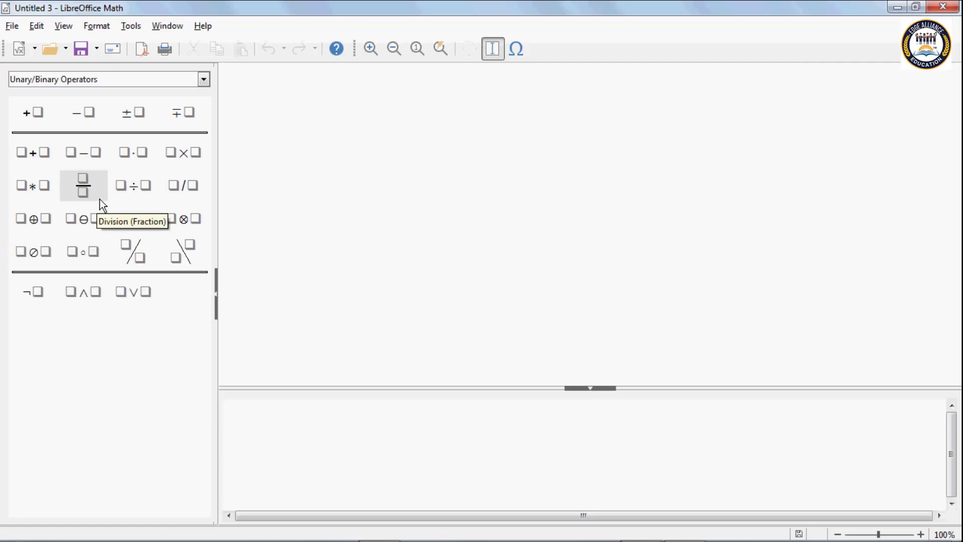
pyautogui.click(948, 7)
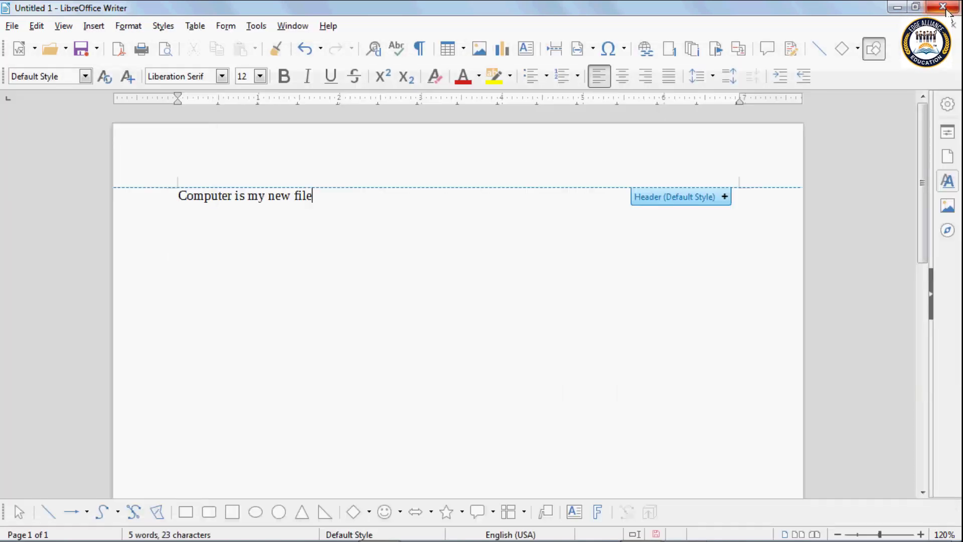
# Step: Launch the Database Wizard from the New document list
pyautogui.press('Return')
pyautogui.press('Return')
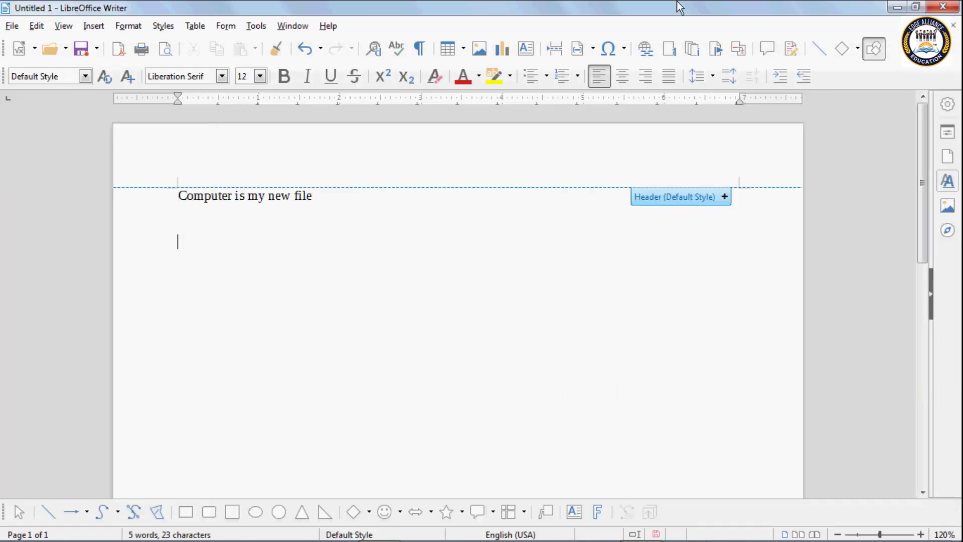
pyautogui.click(35, 49)
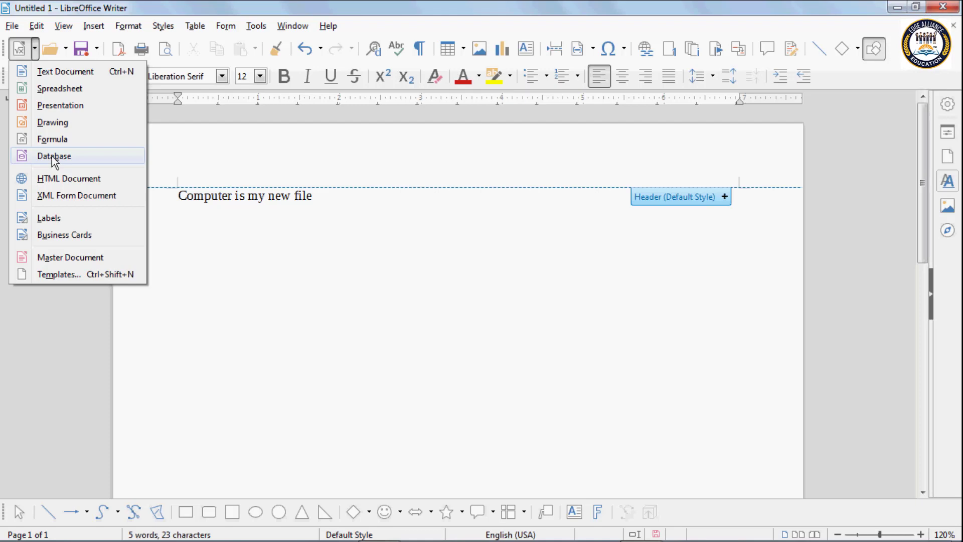
pyautogui.click(43, 156)
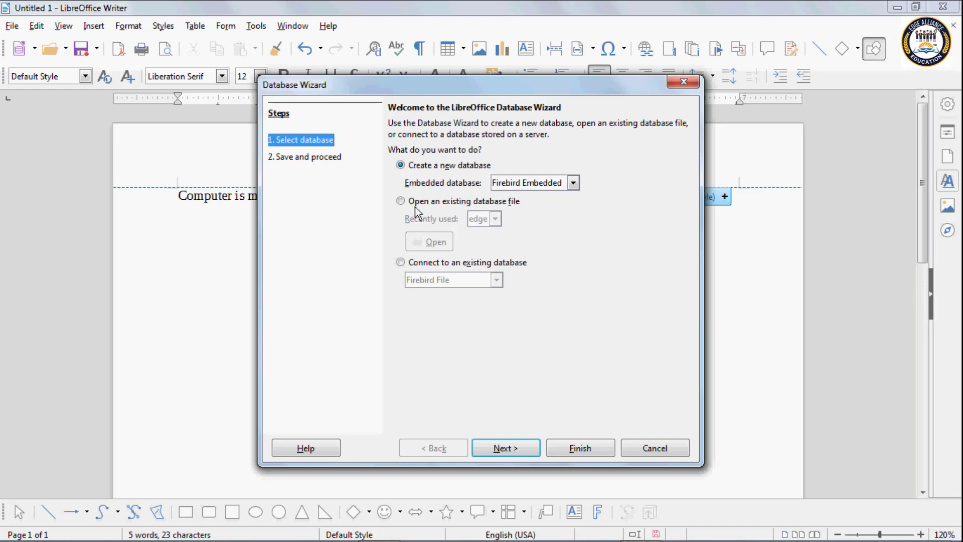
# Step: Create a new Firebird embedded database, keep it registered, and finish the wizard
pyautogui.click(400, 202)
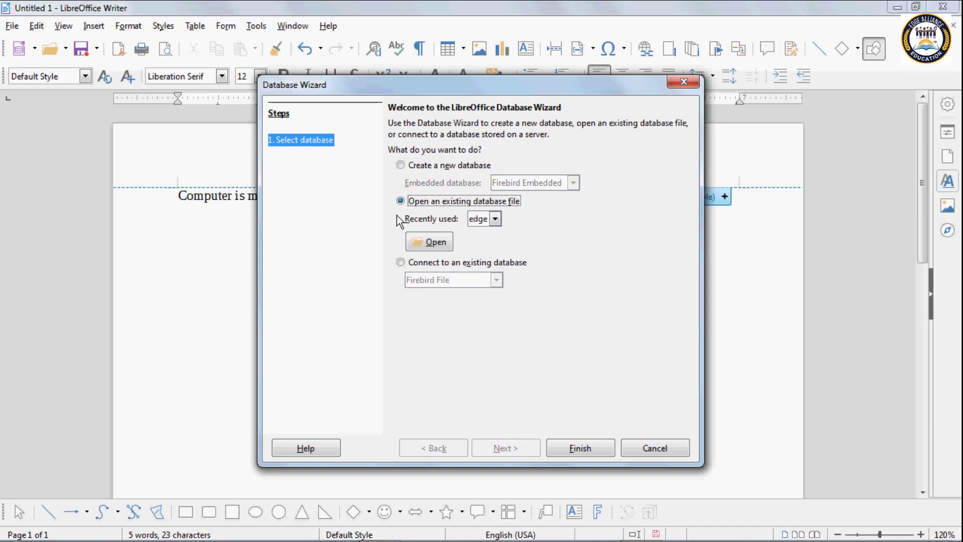
pyautogui.click(401, 165)
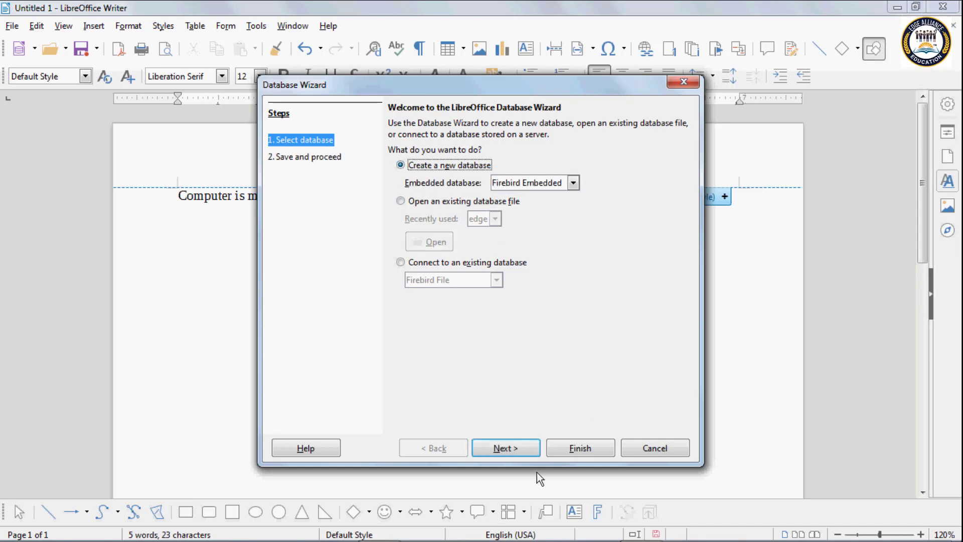
pyautogui.click(526, 453)
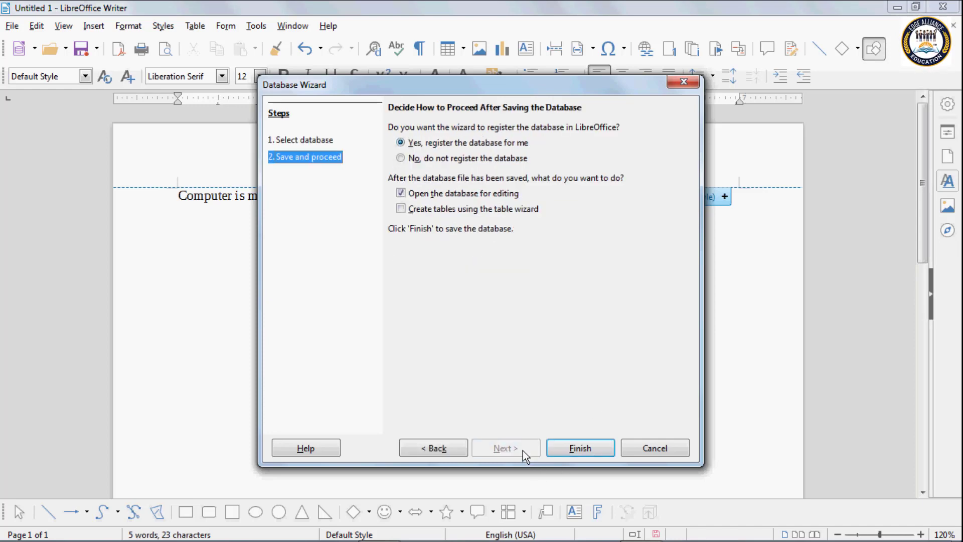
pyautogui.click(413, 145)
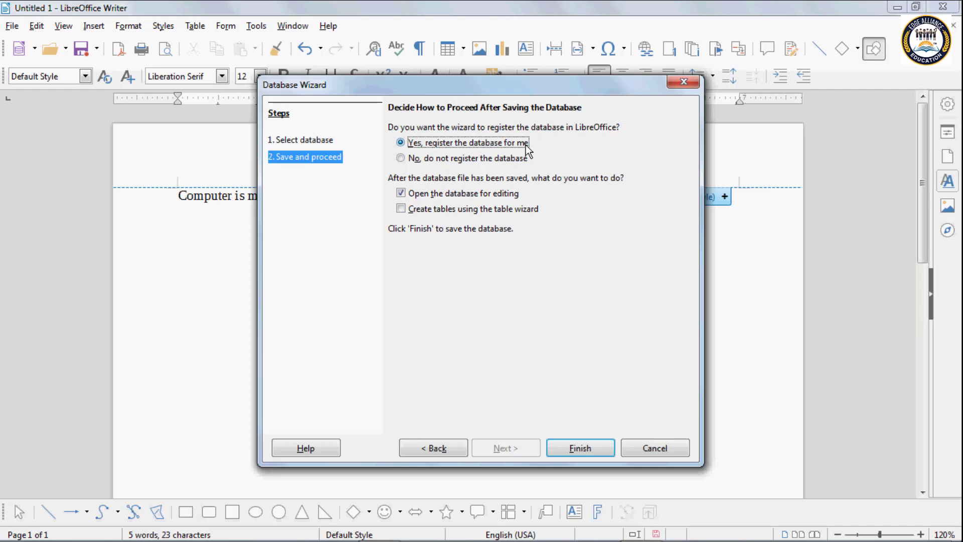
pyautogui.click(574, 447)
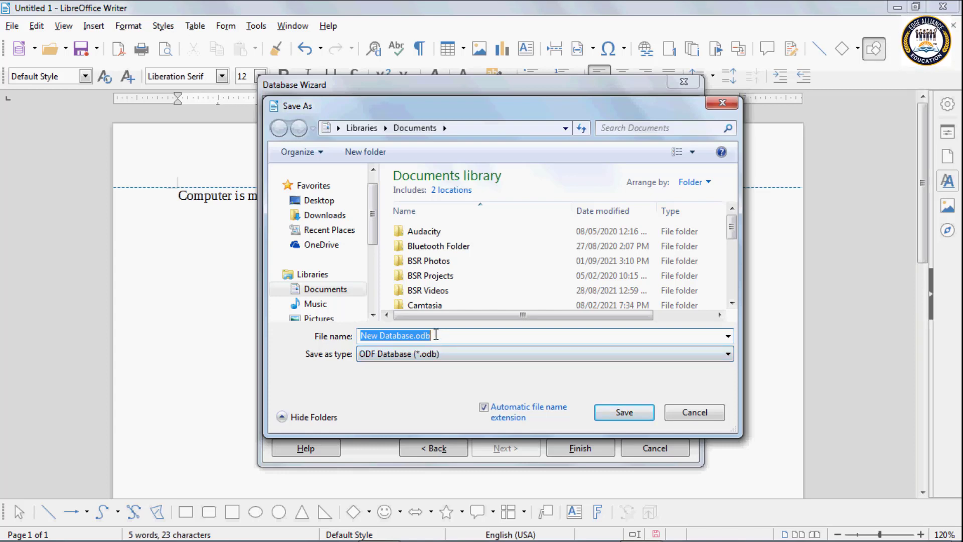
# Step: Save the new database as data.odb in the Documents library
pyautogui.click(434, 336)
pyautogui.press('BackSpace')
pyautogui.press('BackSpace')
pyautogui.press('BackSpace')
pyautogui.press('BackSpace')
pyautogui.press('BackSpace')
pyautogui.press('BackSpace')
pyautogui.press('BackSpace')
pyautogui.press('BackSpace')
pyautogui.press('BackSpace')
pyautogui.press('BackSpace')
pyautogui.press('BackSpace')
pyautogui.press('BackSpace')
pyautogui.press('BackSpace')
pyautogui.press('BackSpace')
pyautogui.press('BackSpace')
pyautogui.press('BackSpace')
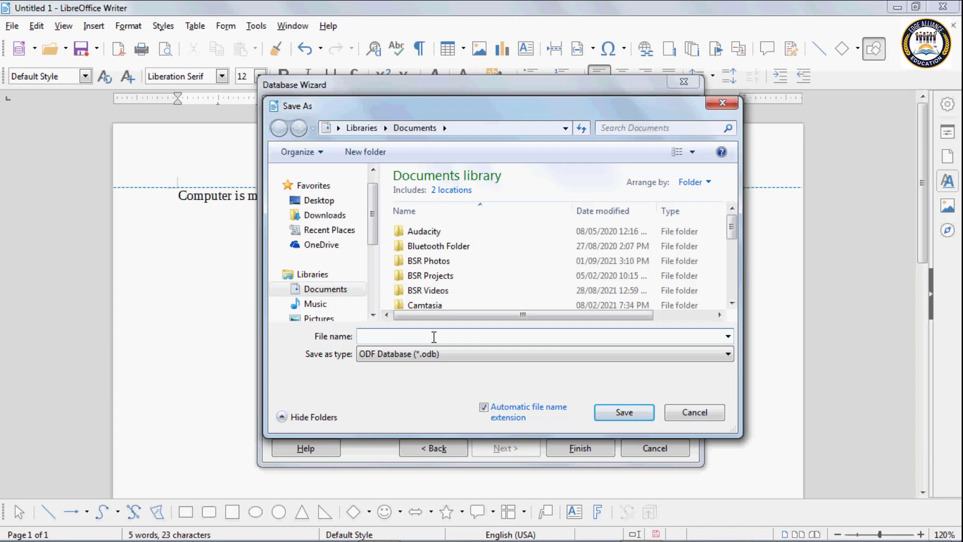
pyautogui.write('data')
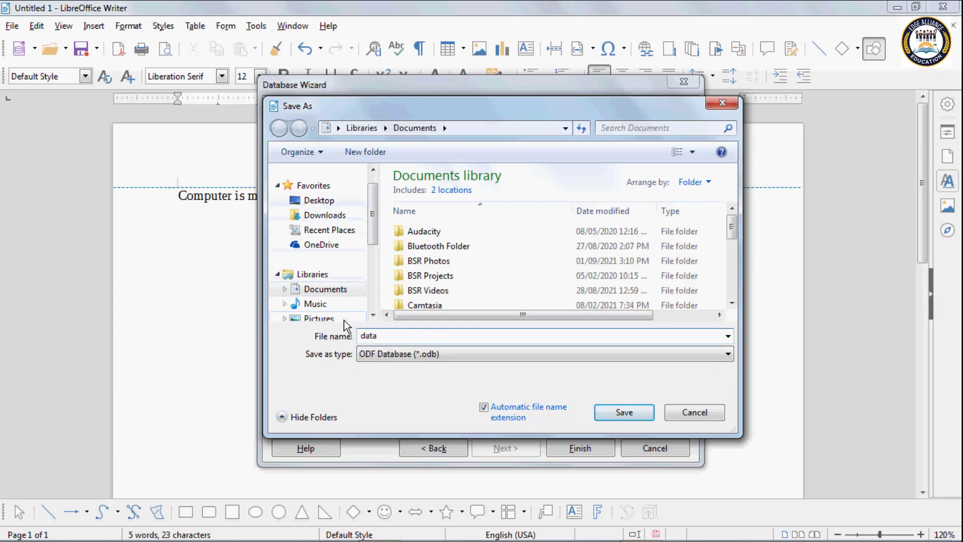
pyautogui.click(331, 288)
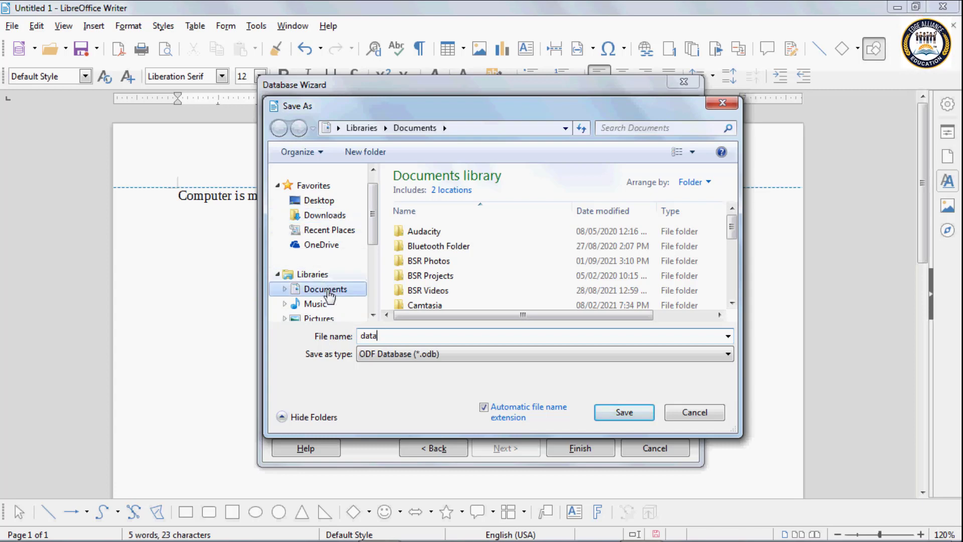
pyautogui.click(610, 410)
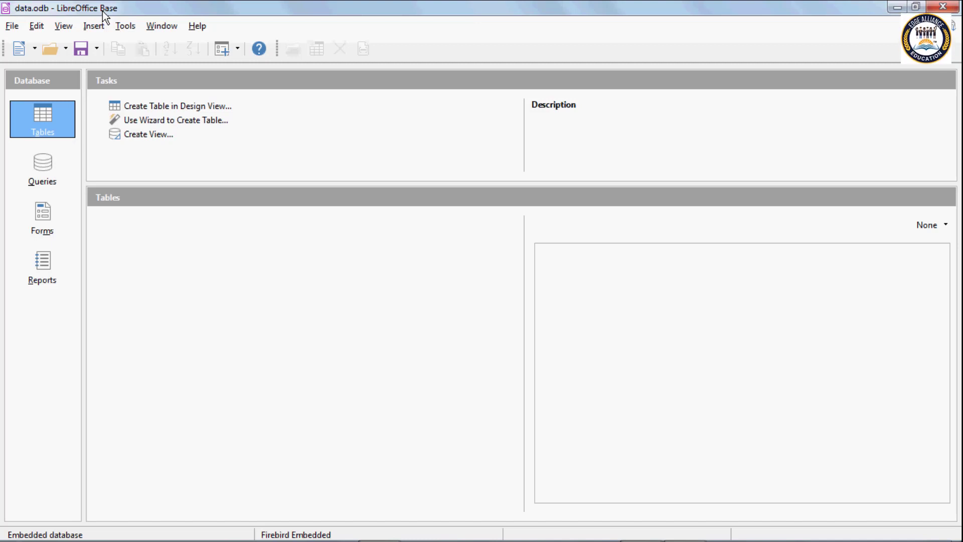
# Step: Open an empty table in Design View, then close it and the data.odb database
pyautogui.click(144, 106)
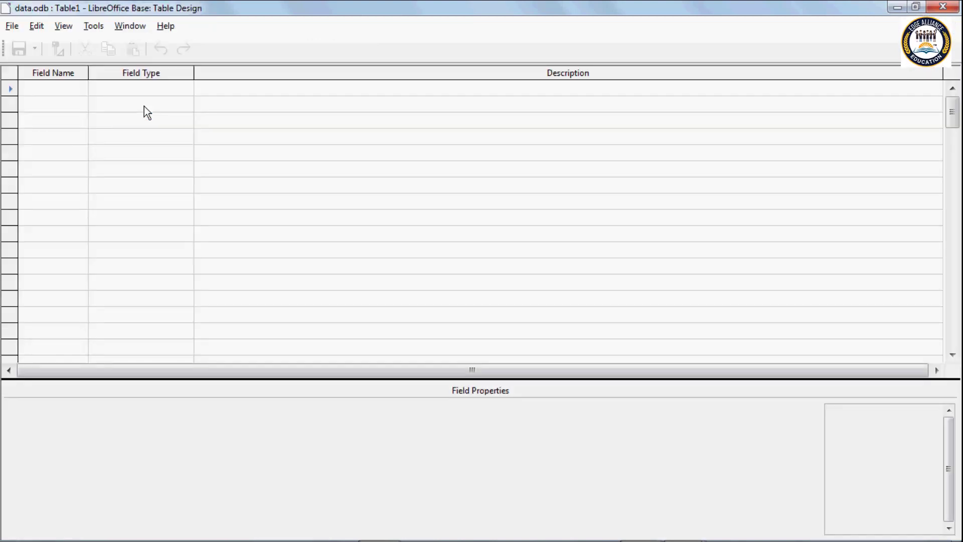
pyautogui.click(53, 101)
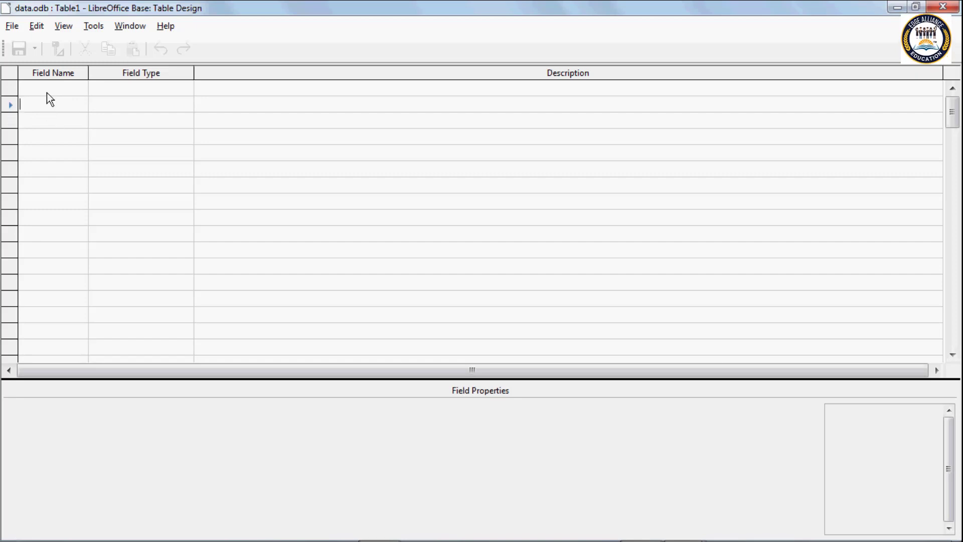
pyautogui.click(48, 91)
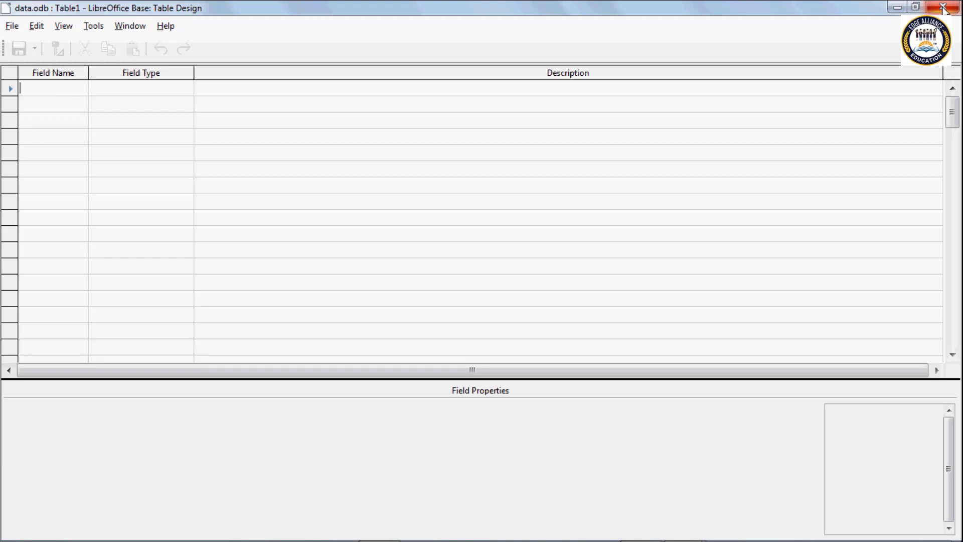
pyautogui.click(943, 8)
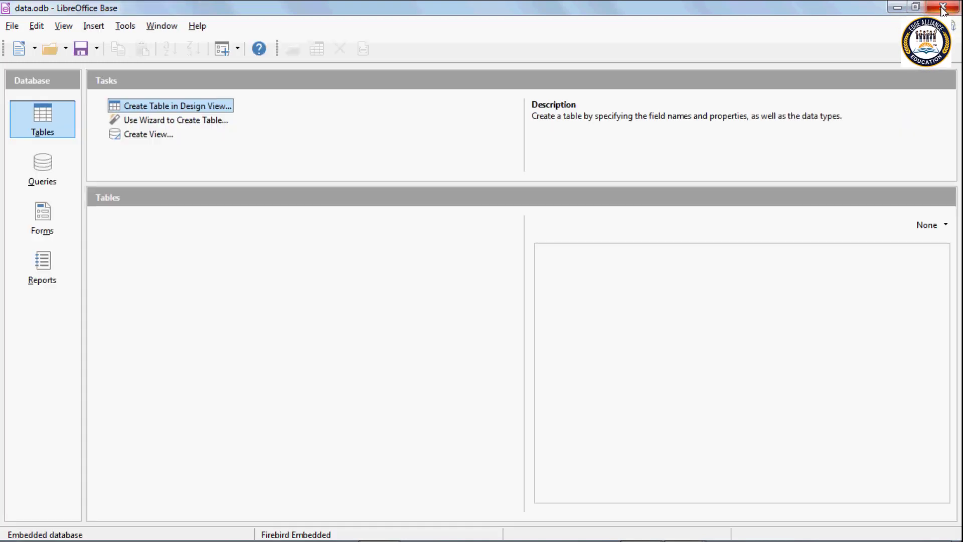
pyautogui.click(943, 7)
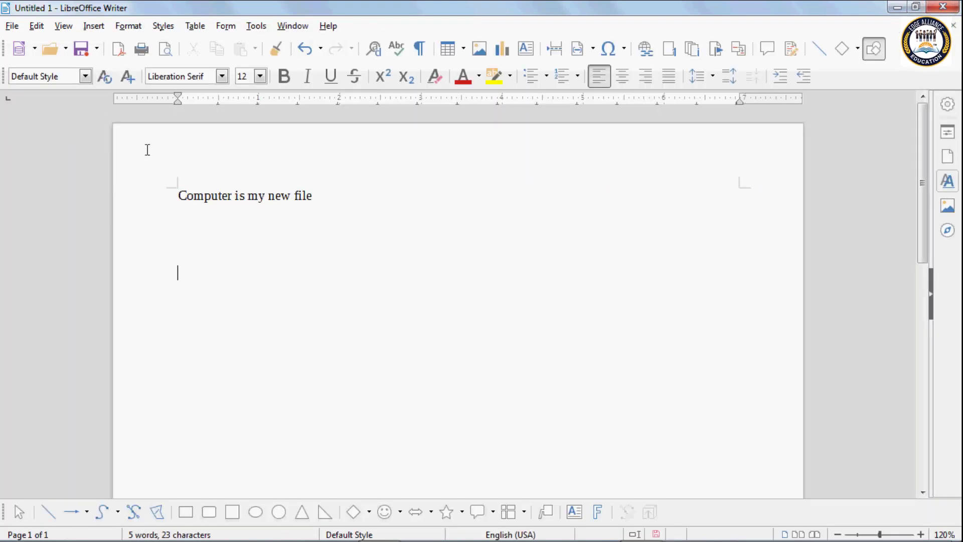
# Step: Show the New dropdown's list of document types from Writer's Standard toolbar
pyautogui.click(35, 49)
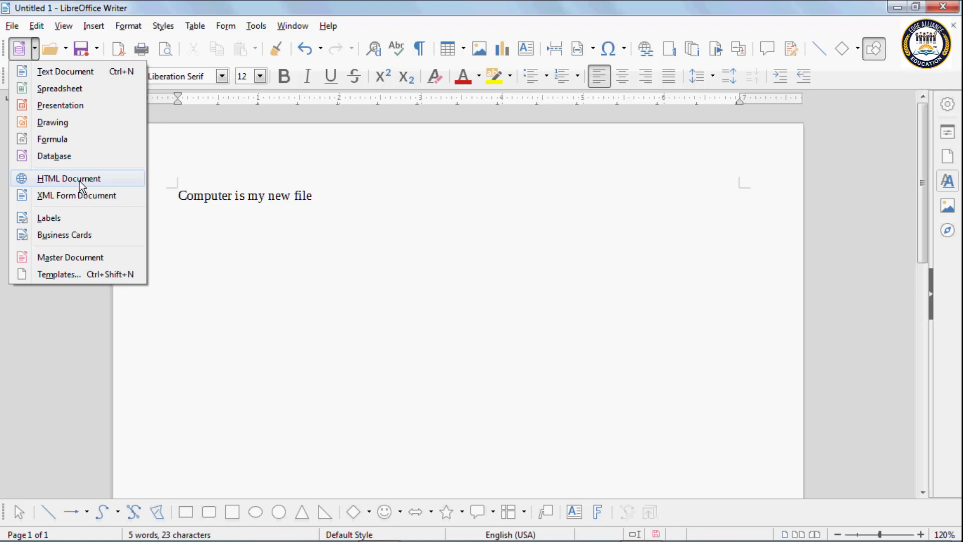
# Step: Create a new HTML document and type the sentence "Computer is my new file."
pyautogui.click(80, 181)
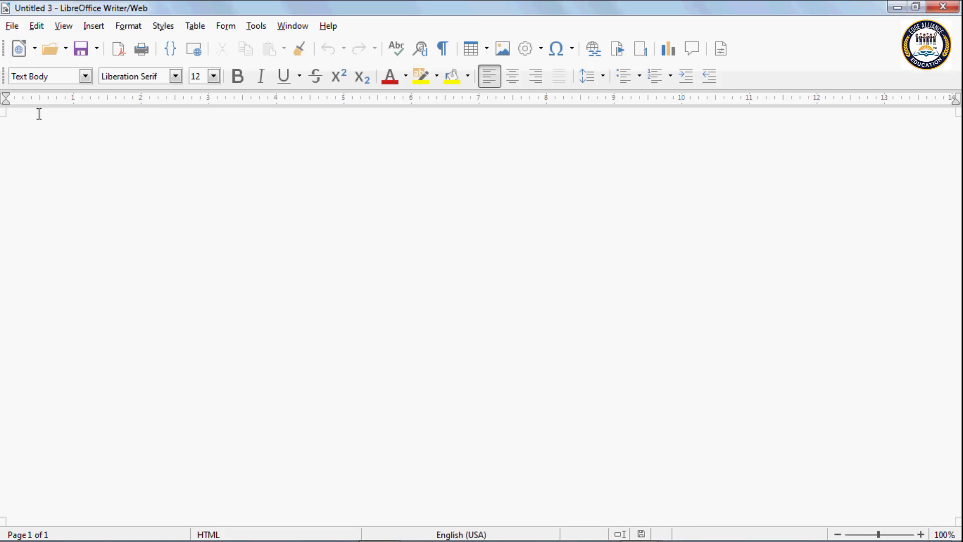
pyautogui.write('computern')
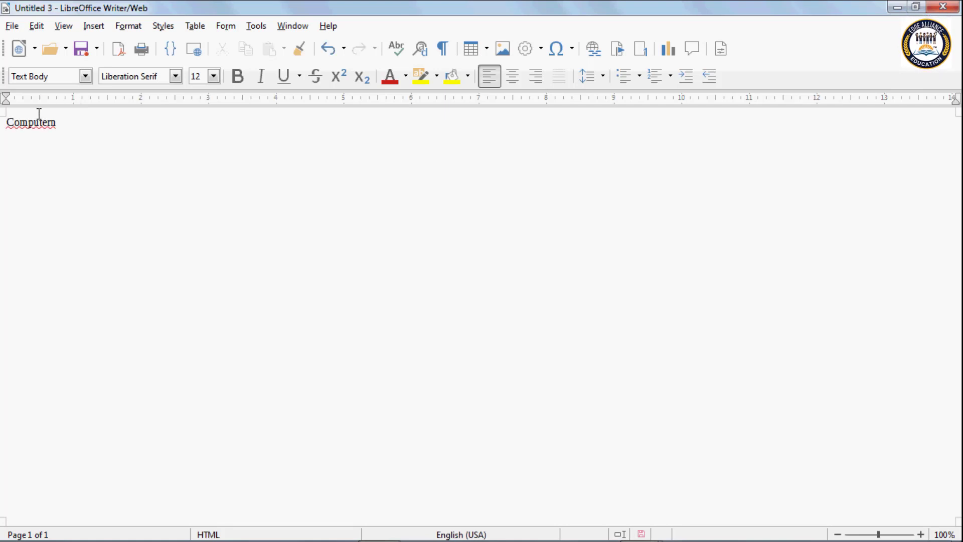
pyautogui.press('BackSpace')
pyautogui.press('BackSpace')
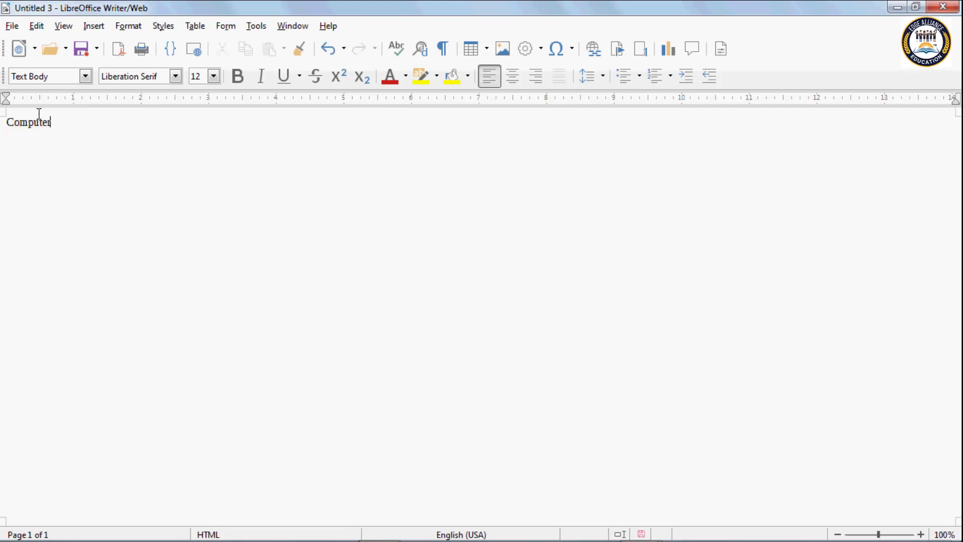
pyautogui.write('is my new')
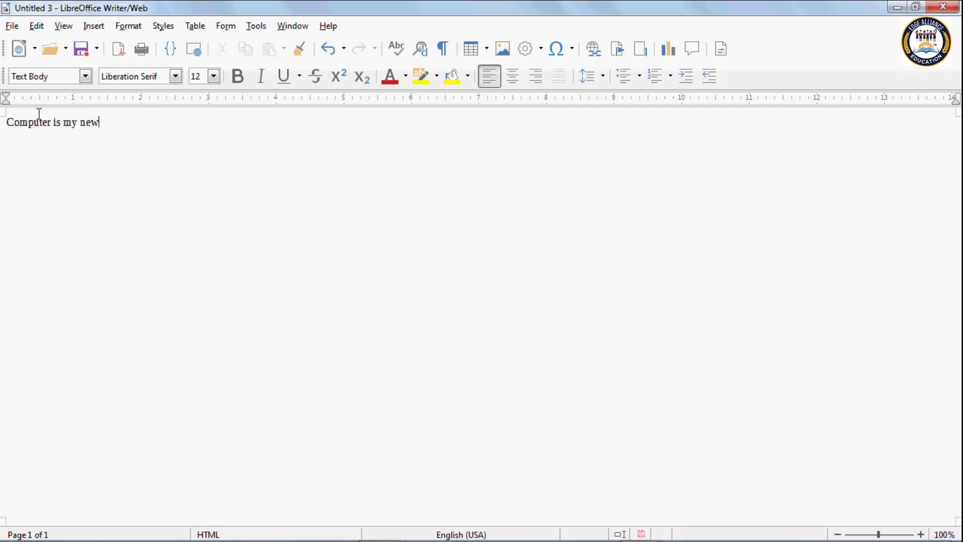
pyautogui.write(' file.')
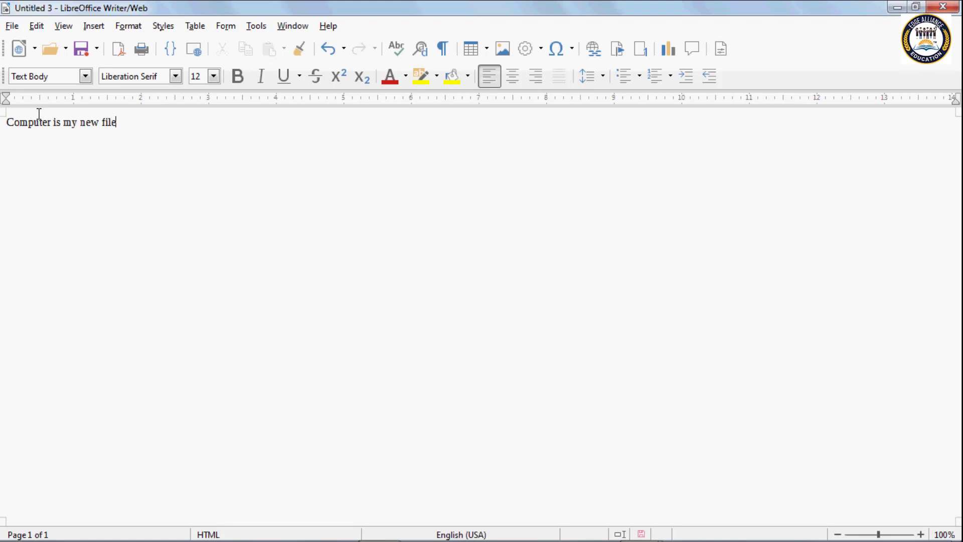
# Step: Copy the sentence and paste it repeatedly until it fills five lines
pyautogui.moveTo(120, 122); pyautogui.dragTo(6, 123)
pyautogui.hotkey('ctrl', 'c')
pyautogui.hotkey('ctrl', 'v')
pyautogui.hotkey('ctrl', 'v')
pyautogui.hotkey('ctrl', 'v')
pyautogui.hotkey('ctrl', 'v')
pyautogui.hotkey('ctrl', 'v')
pyautogui.hotkey('ctrl', 'v')
pyautogui.hotkey('ctrl', 'v')
pyautogui.hotkey('ctrl', 'v')
pyautogui.hotkey('ctrl', 'v')
pyautogui.hotkey('ctrl', 'v')
pyautogui.hotkey('ctrl', 'v')
pyautogui.hotkey('ctrl', 'v')
pyautogui.hotkey('ctrl', 'v')
pyautogui.hotkey('ctrl', 'v')
pyautogui.hotkey('ctrl', 'v')
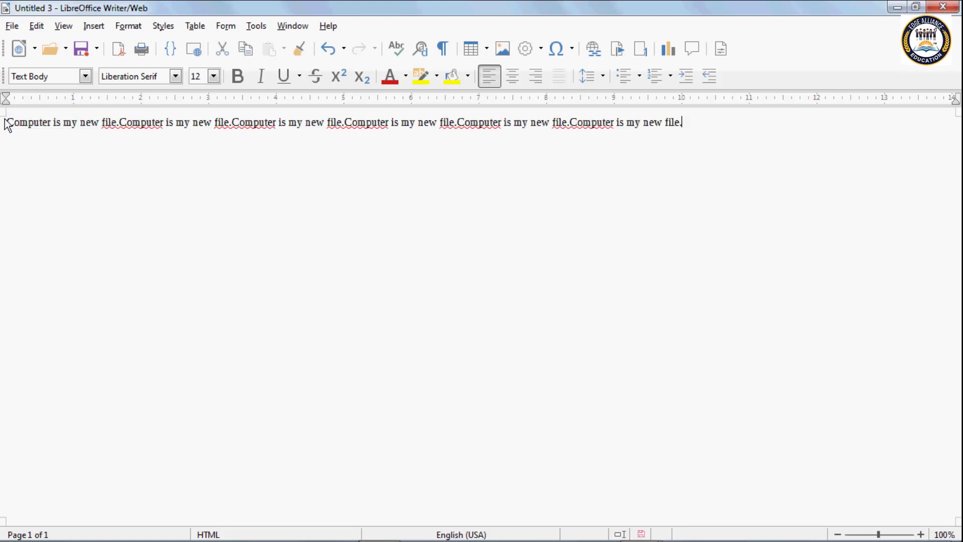
pyautogui.hotkey('ctrl', 'v')
pyautogui.hotkey('ctrl', 'v')
pyautogui.hotkey('ctrl', 'v')
pyautogui.hotkey('ctrl', 'v')
pyautogui.hotkey('ctrl', 'v')
pyautogui.hotkey('ctrl', 'v')
pyautogui.hotkey('ctrl', 'v')
pyautogui.hotkey('ctrl', 'v')
pyautogui.hotkey('ctrl', 'v')
pyautogui.hotkey('ctrl', 'v')
pyautogui.hotkey('ctrl', 'v')
pyautogui.hotkey('ctrl', 'v')
pyautogui.hotkey('ctrl', 'v')
pyautogui.hotkey('ctrl', 'v')
pyautogui.hotkey('ctrl', 'v')
pyautogui.hotkey('ctrl', 'v')
pyautogui.hotkey('ctrl', 'v')
pyautogui.hotkey('ctrl', 'v')
pyautogui.hotkey('ctrl', 'v')
pyautogui.hotkey('ctrl', 'v')
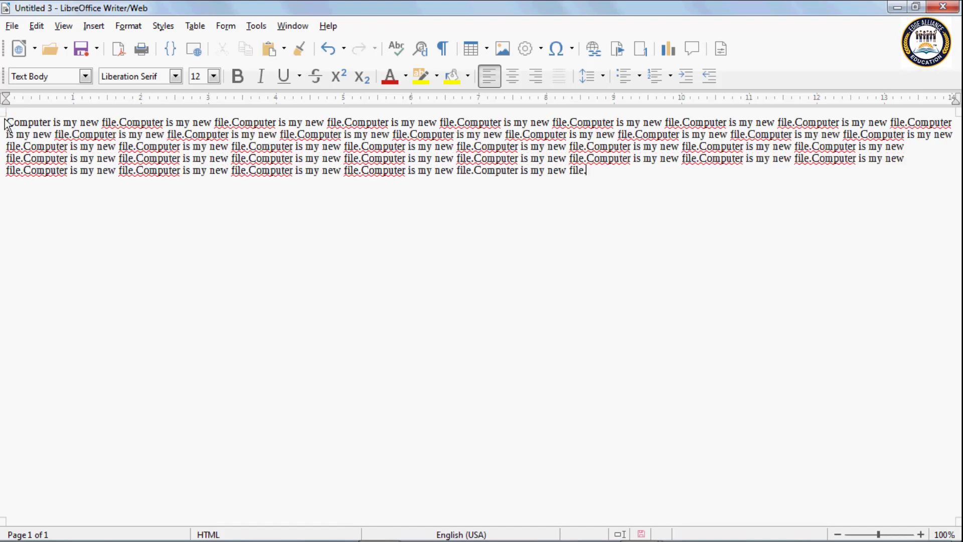
pyautogui.click(12, 26)
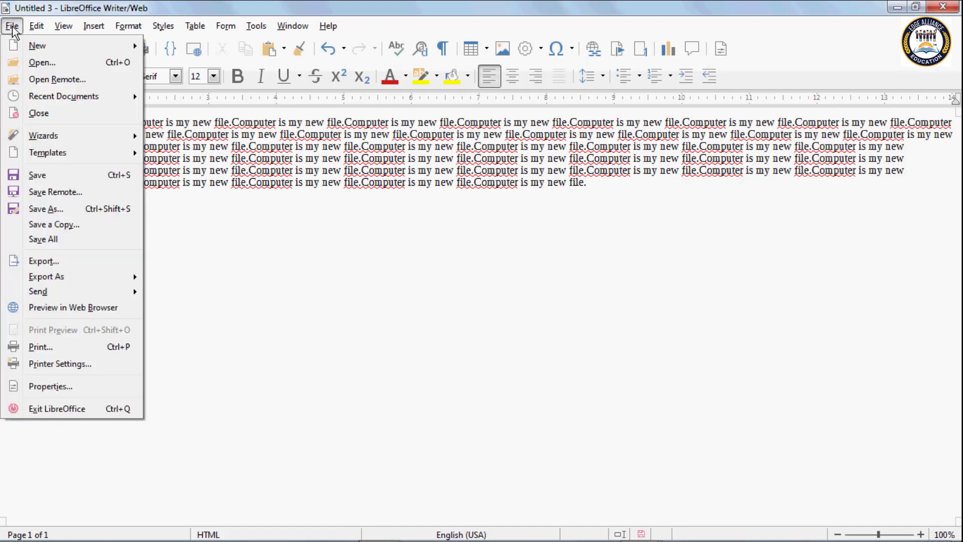
# Step: Save the HTML page to the Desktop under the file name text.html
pyautogui.click(52, 206)
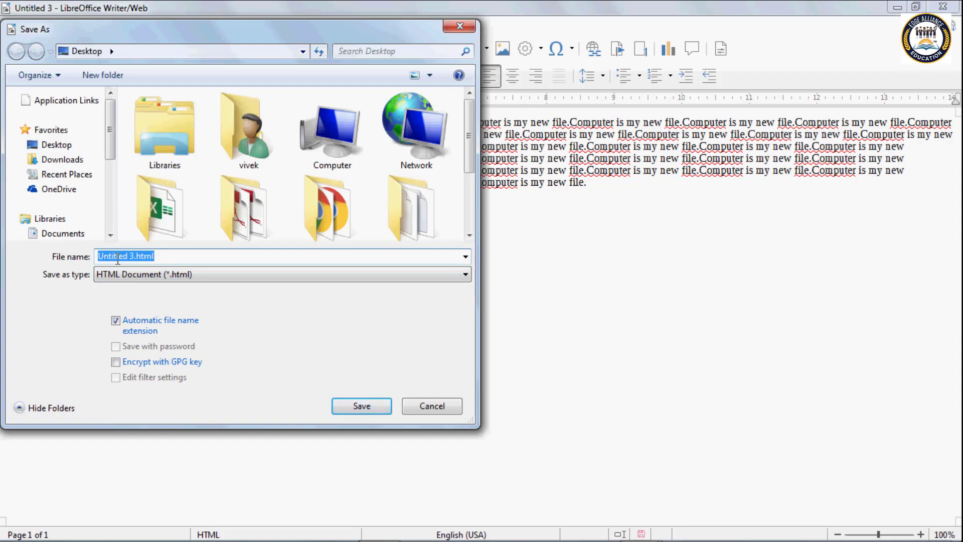
pyautogui.press('BackSpace')
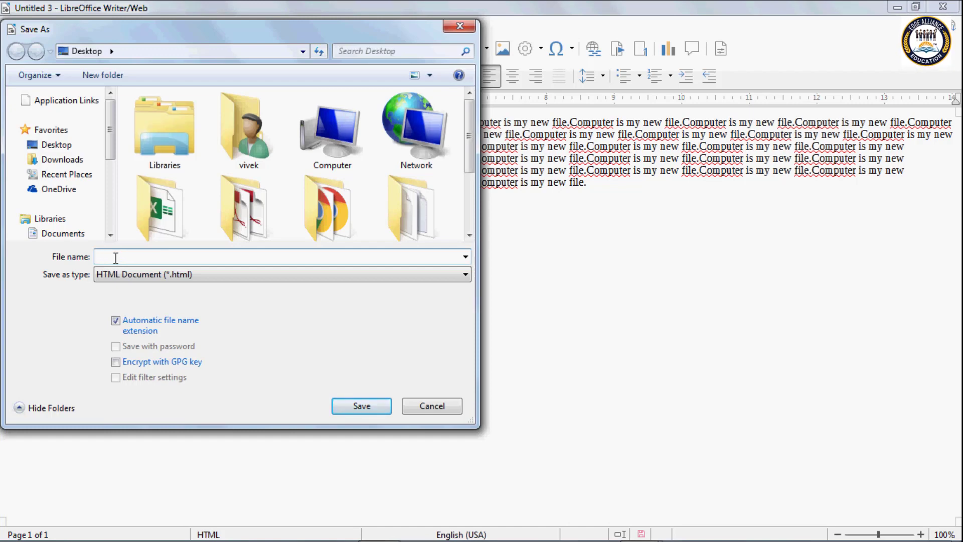
pyautogui.write('tex')
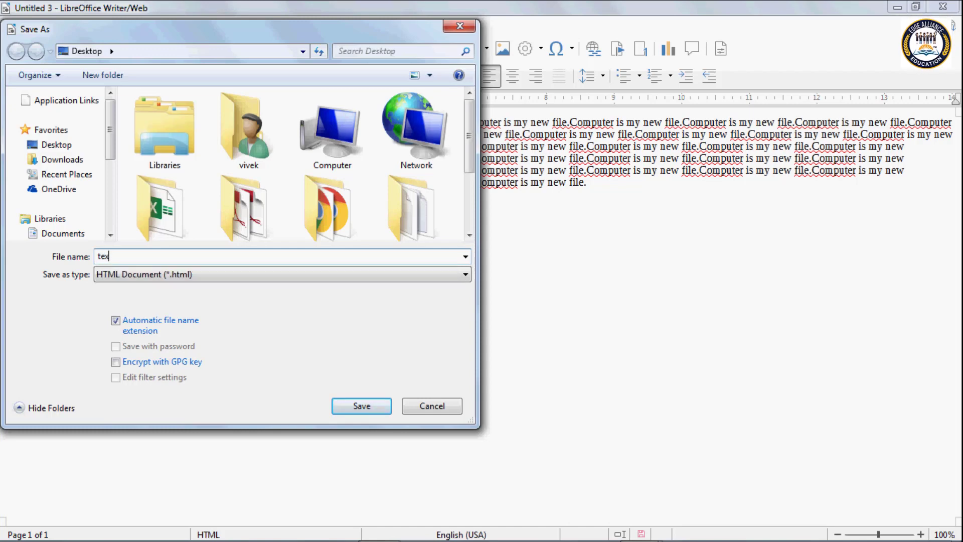
pyautogui.write('t')
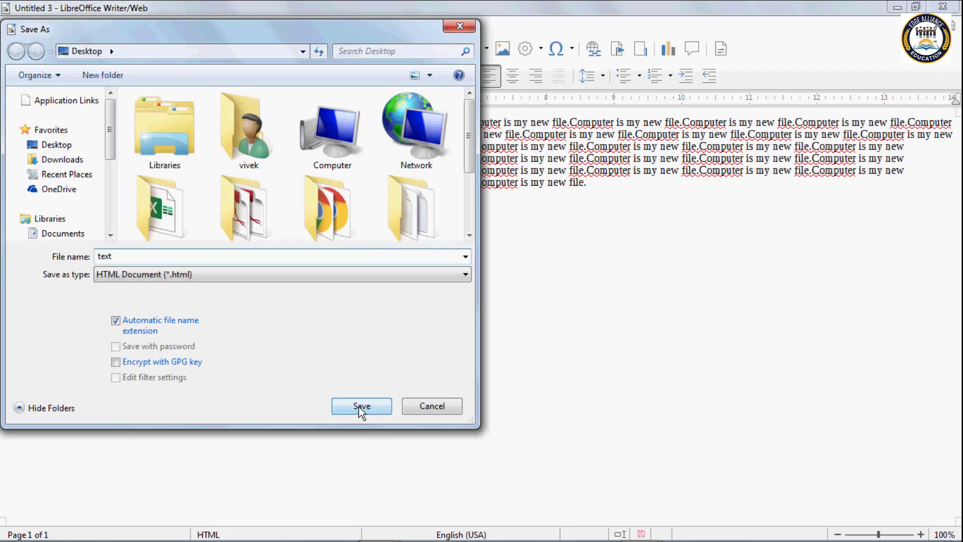
pyautogui.click(361, 405)
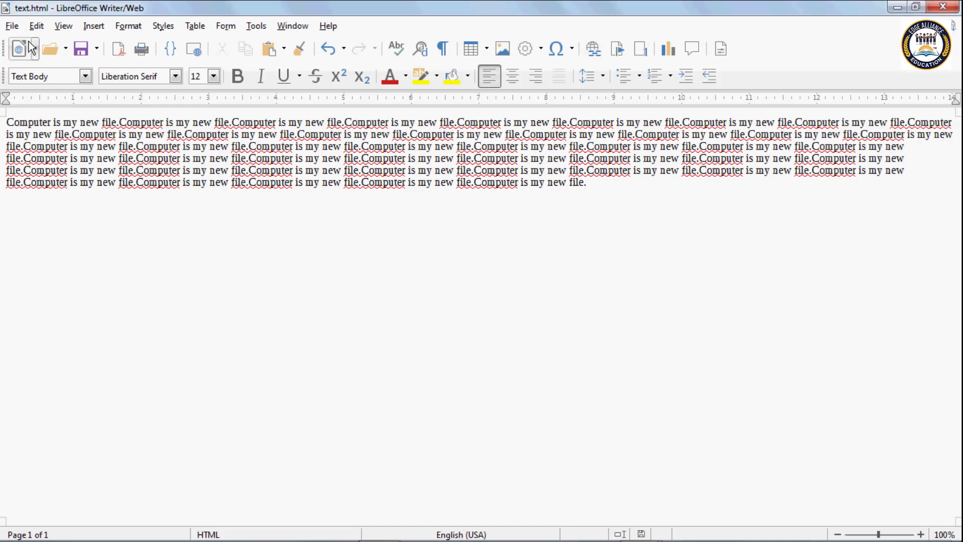
# Step: Close the text.html window and show Writer's New document-type list for Untitled 1
pyautogui.click(34, 48)
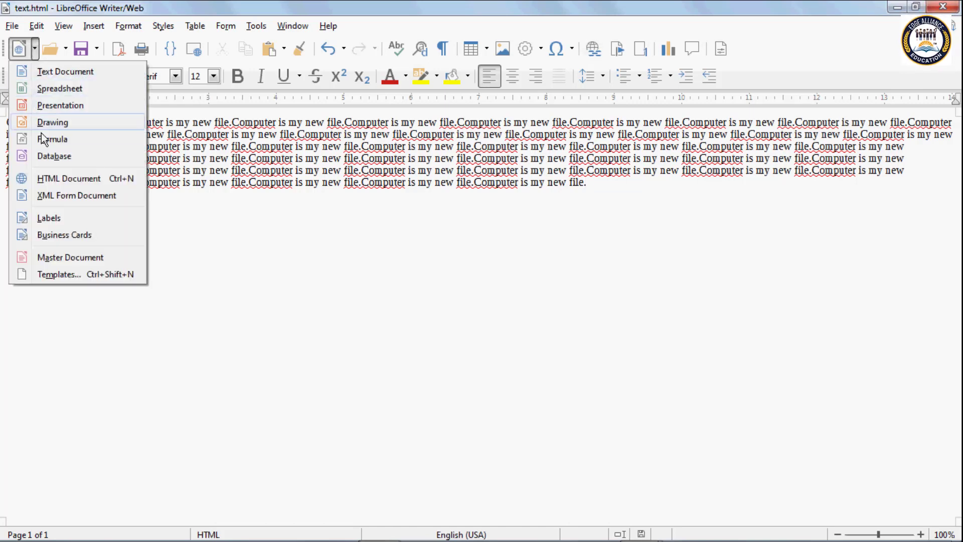
pyautogui.click(947, 7)
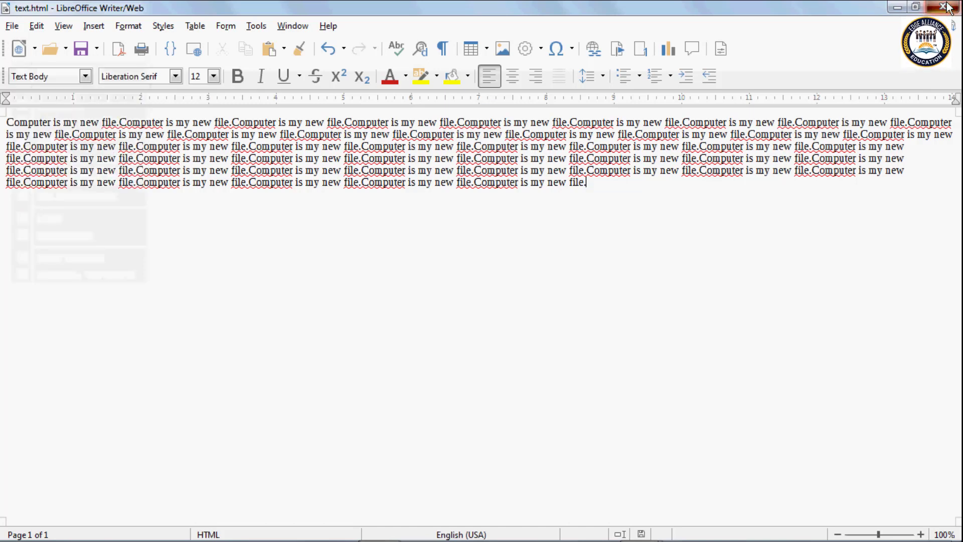
pyautogui.click(944, 7)
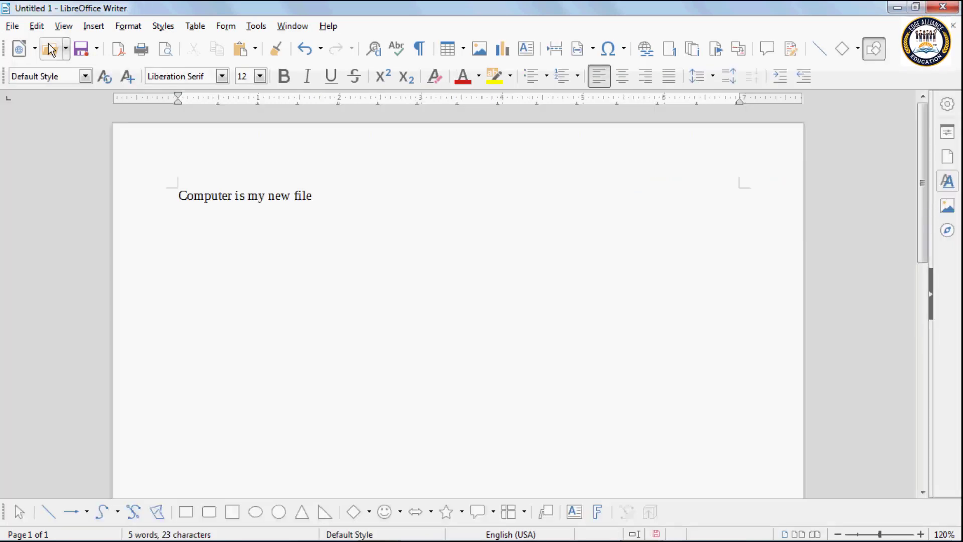
pyautogui.click(36, 49)
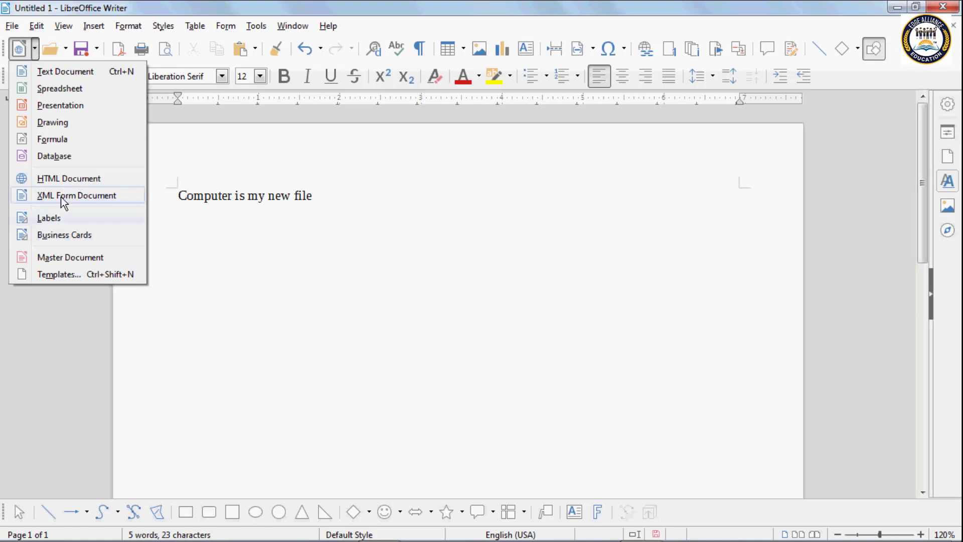
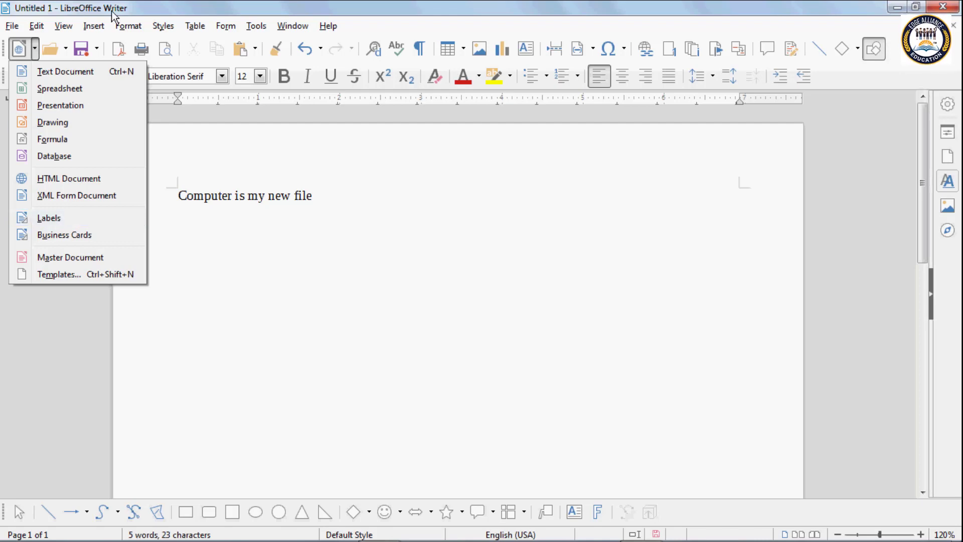
# Step: Start a new Labels document and clear the existing label text
pyautogui.click(48, 221)
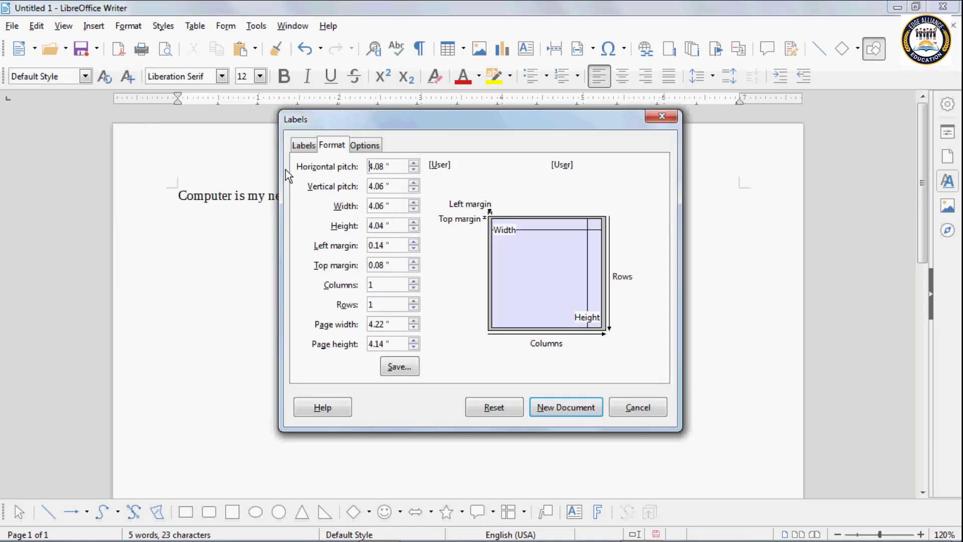
pyautogui.click(304, 146)
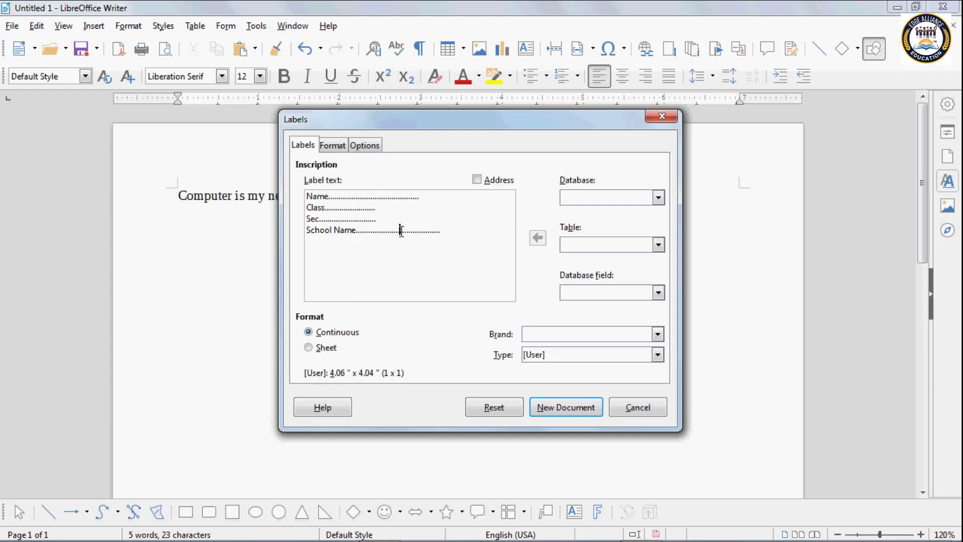
pyautogui.click(451, 232)
pyautogui.hotkey('ctrl', 'a')
pyautogui.press('Delete')
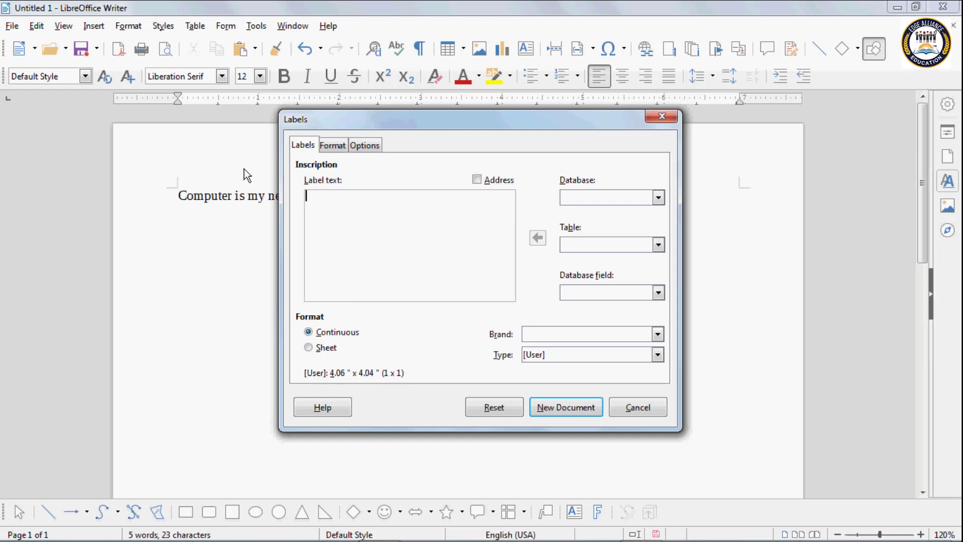
# Step: Enter four dotted label lines: Name, Class, Section and School Name
pyautogui.write('Name')
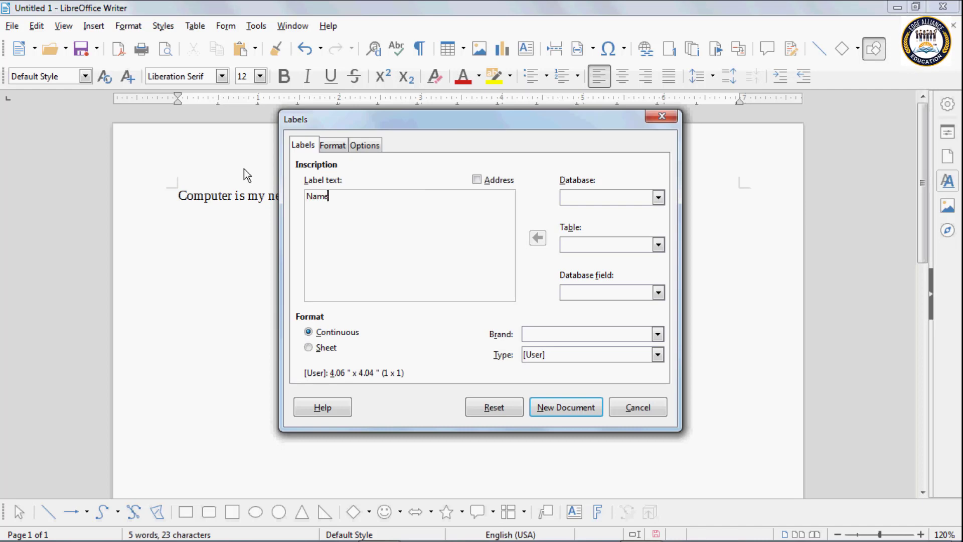
pyautogui.write('..............................')
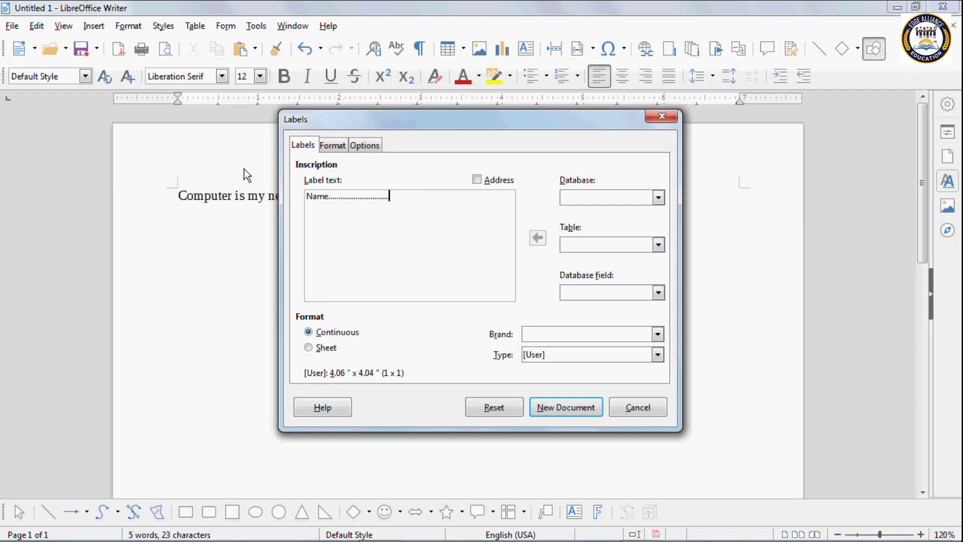
pyautogui.press('Return')
pyautogui.write('Class..............................')
pyautogui.press('Return')
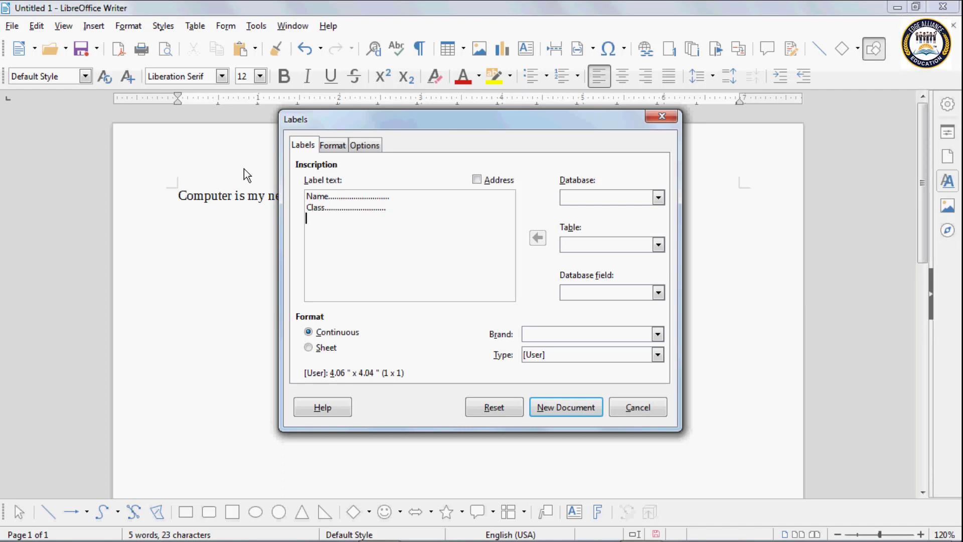
pyautogui.write('Sectio')
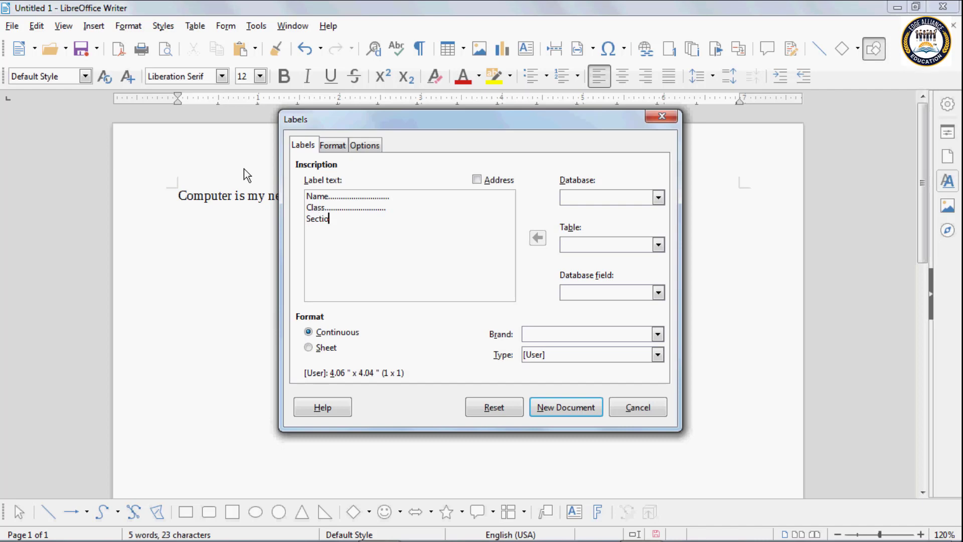
pyautogui.write('n.')
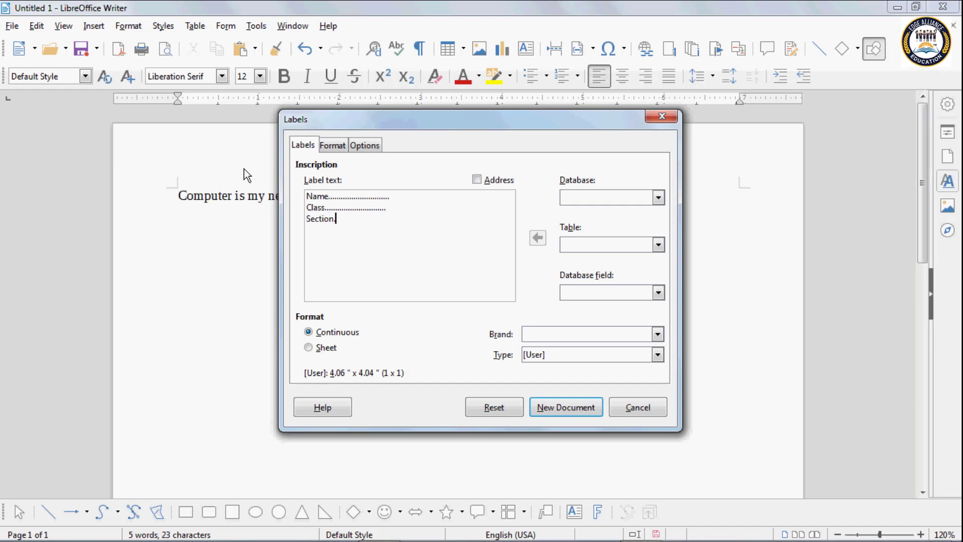
pyautogui.write('........................................')
pyautogui.press('Return')
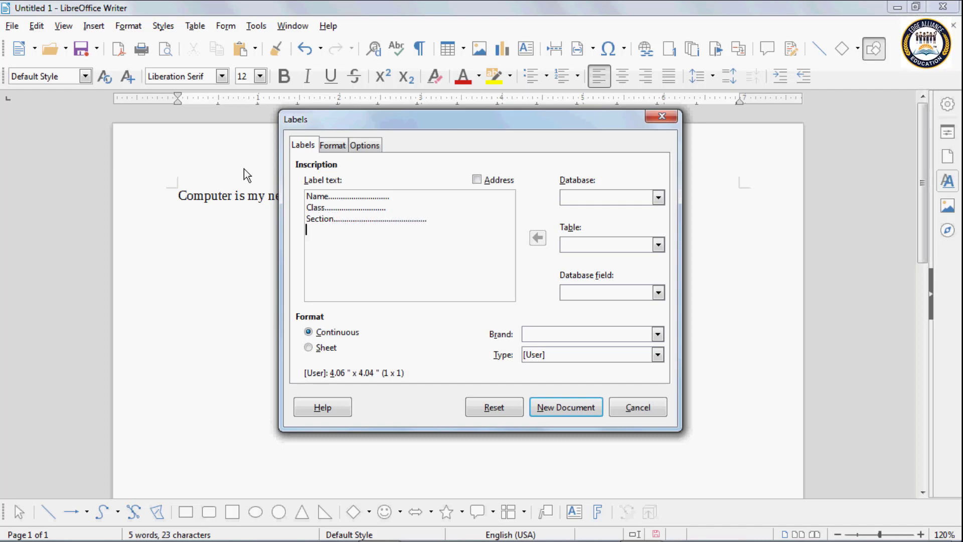
pyautogui.write('Schoo')
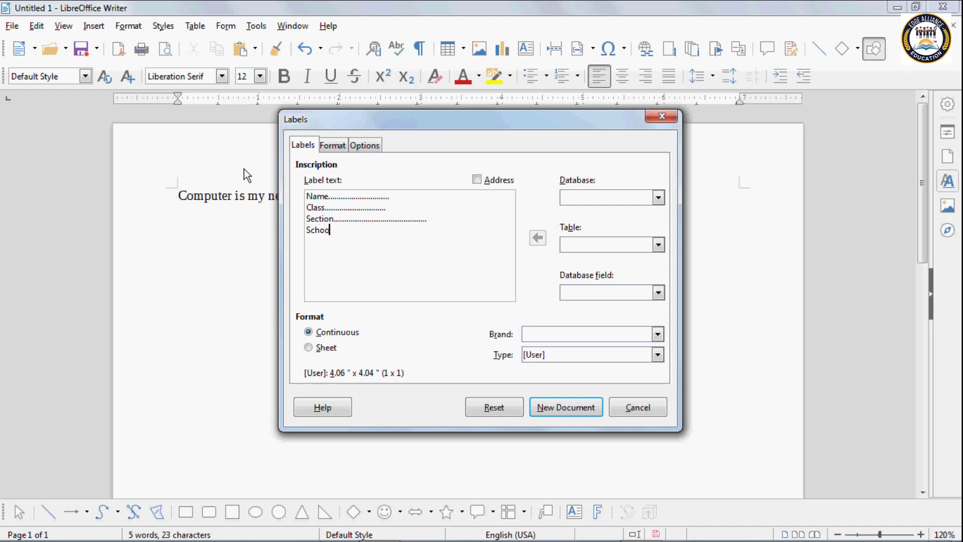
pyautogui.write('l Name')
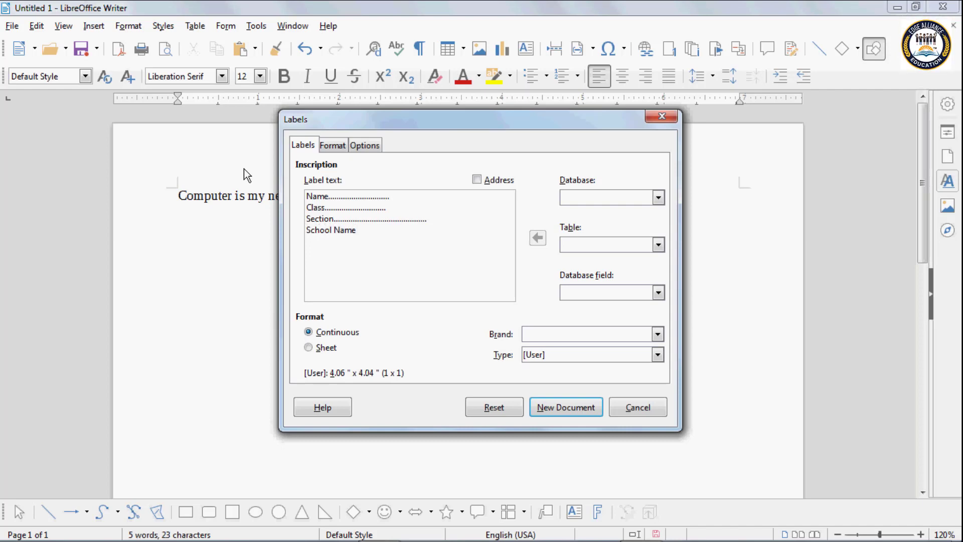
pyautogui.write('......................................')
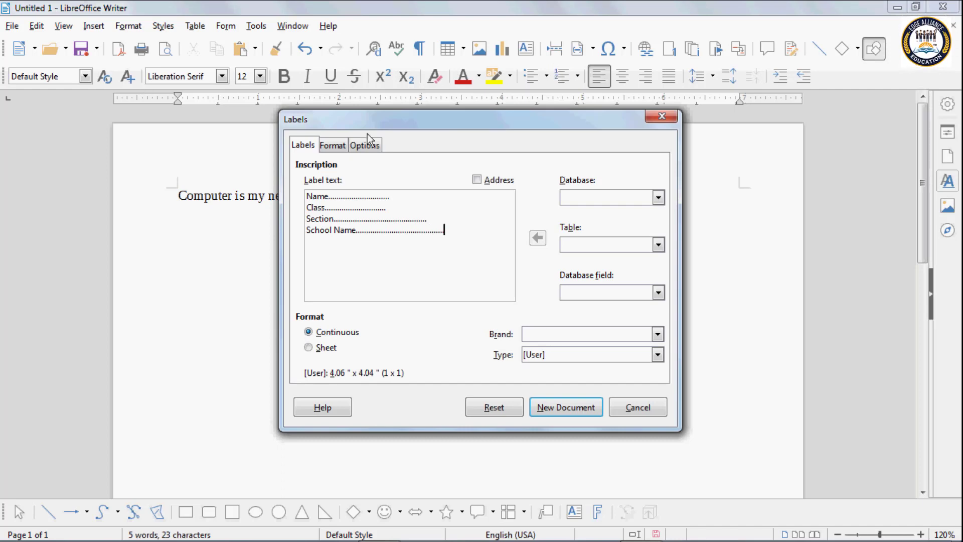
pyautogui.click(337, 146)
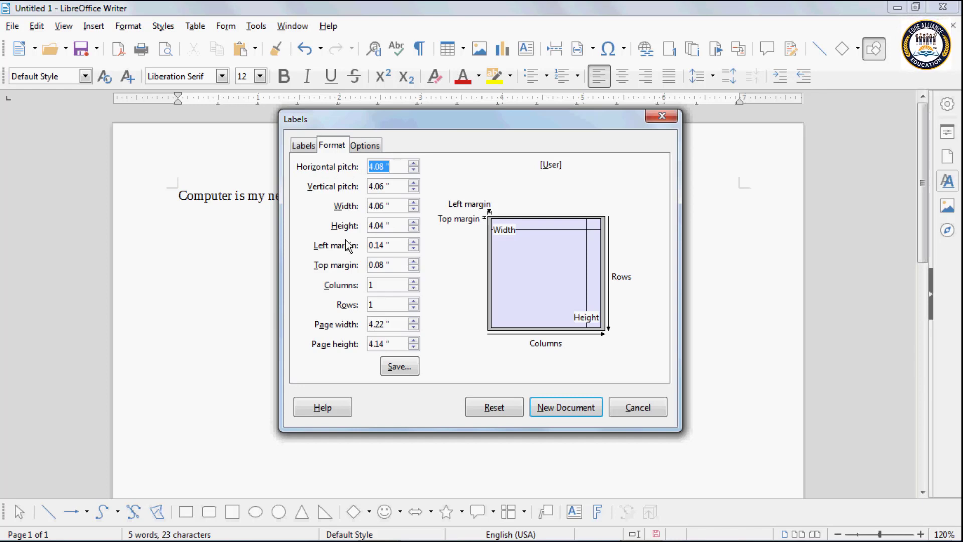
# Step: Nudge each label measurement up 0.02": left 0.16", top 0.10", width 4.08", height 4.06"
pyautogui.click(414, 242)
pyautogui.click(414, 243)
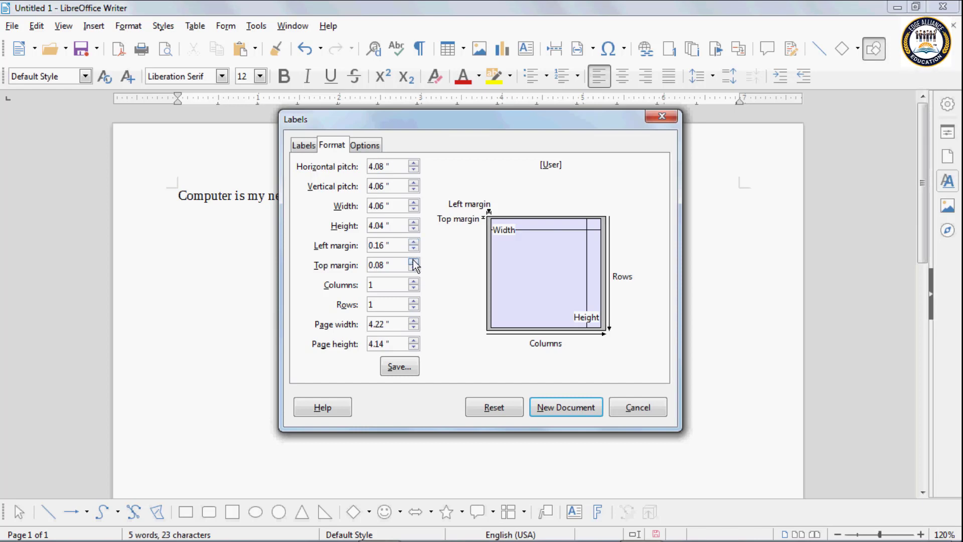
pyautogui.click(413, 262)
pyautogui.click(413, 261)
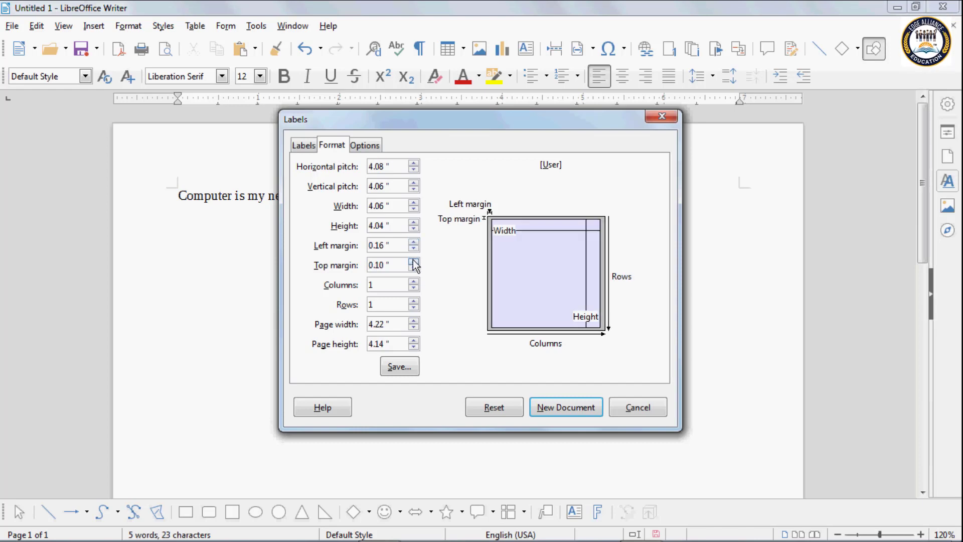
pyautogui.click(414, 202)
pyautogui.click(413, 203)
pyautogui.click(413, 223)
pyautogui.click(414, 223)
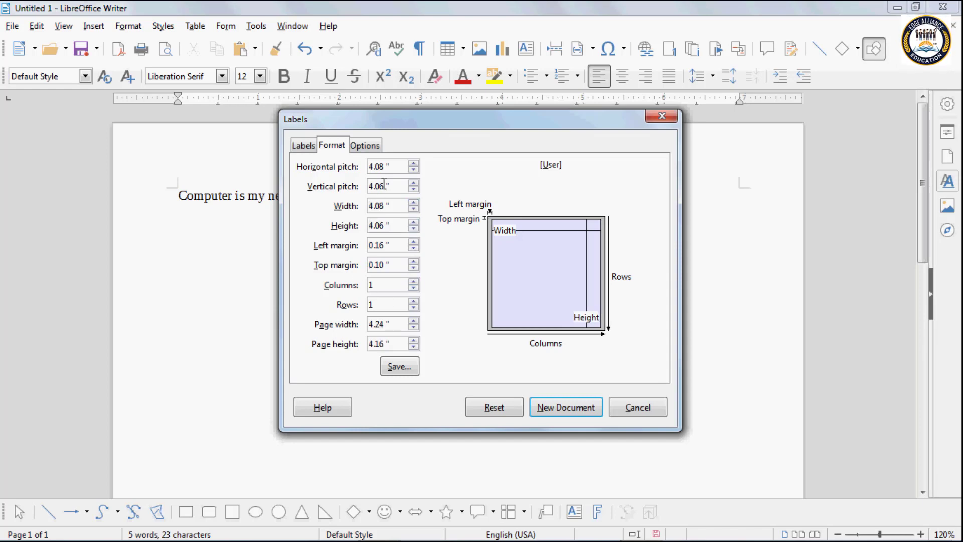
# Step: Generate the label document, close Untitled 3 without saving, and show the New document list
pyautogui.click(547, 407)
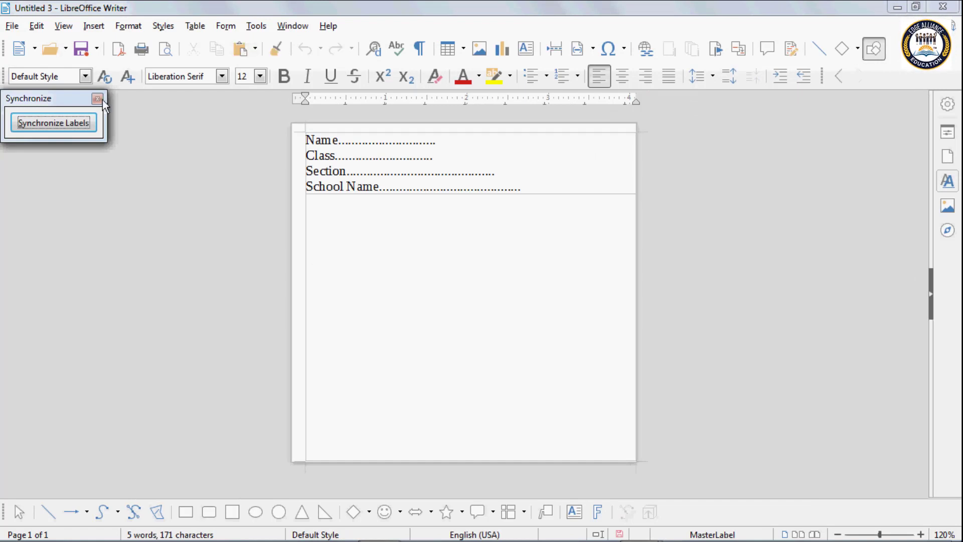
pyautogui.click(943, 7)
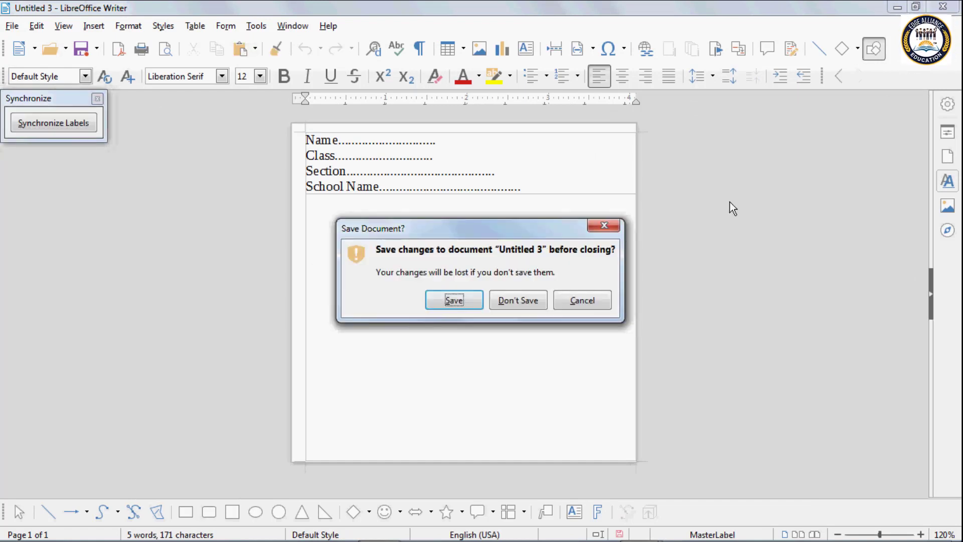
pyautogui.click(545, 302)
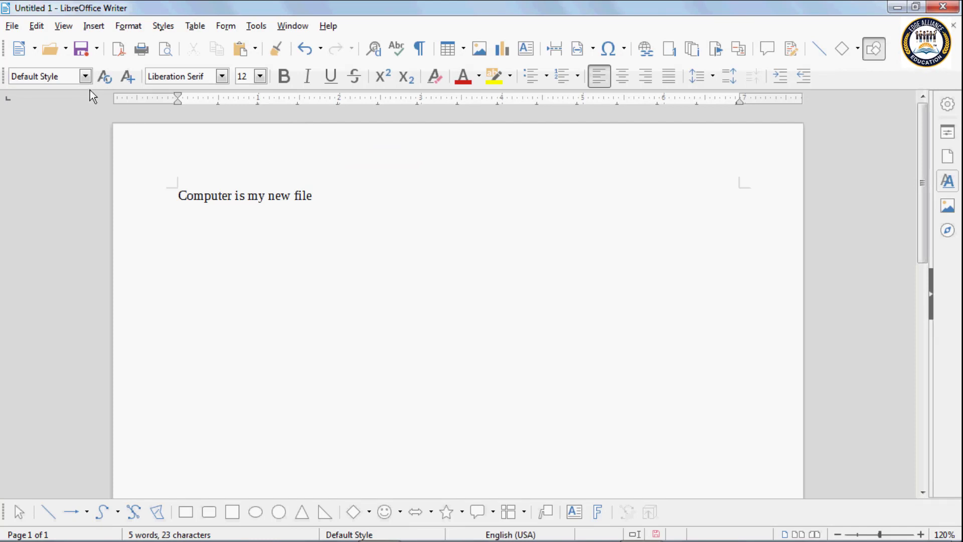
pyautogui.click(34, 50)
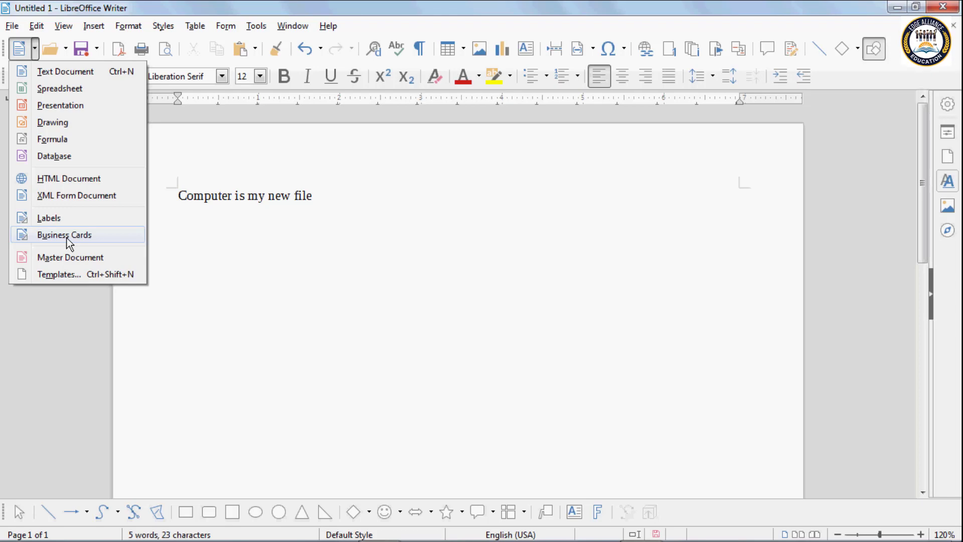
# Step: Enter dotted Company Name, Company Address and Product lines as business card text, then cancel
pyautogui.click(67, 237)
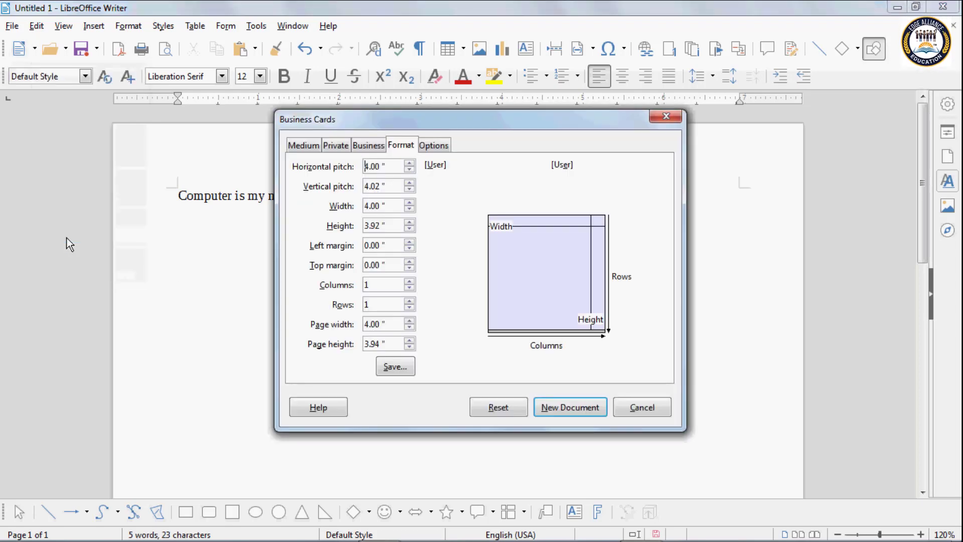
pyautogui.click(309, 147)
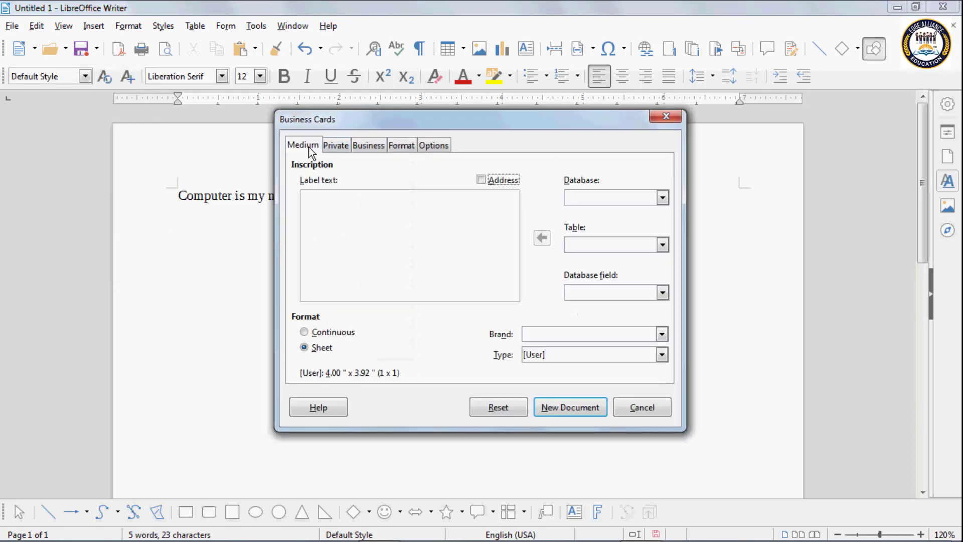
pyautogui.click(312, 196)
pyautogui.write('C')
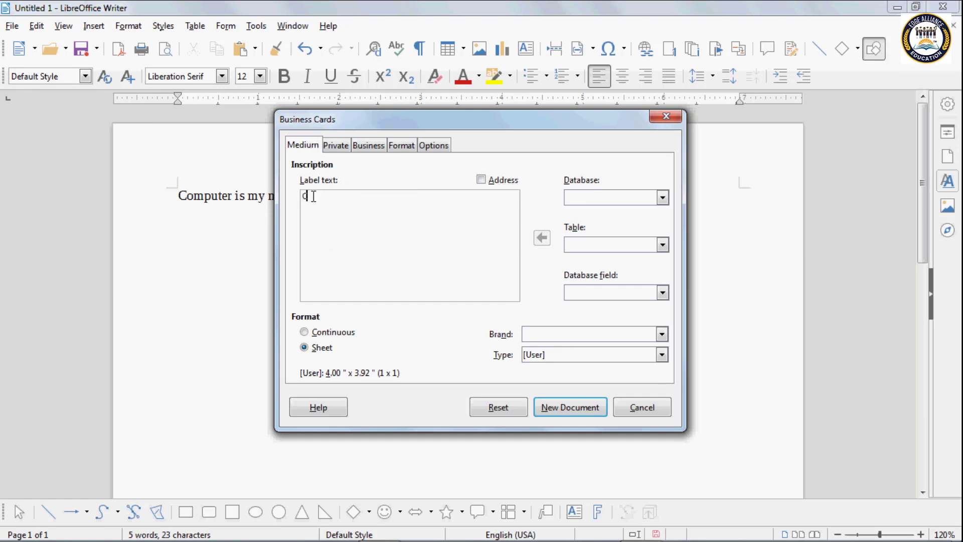
pyautogui.write('ompany N')
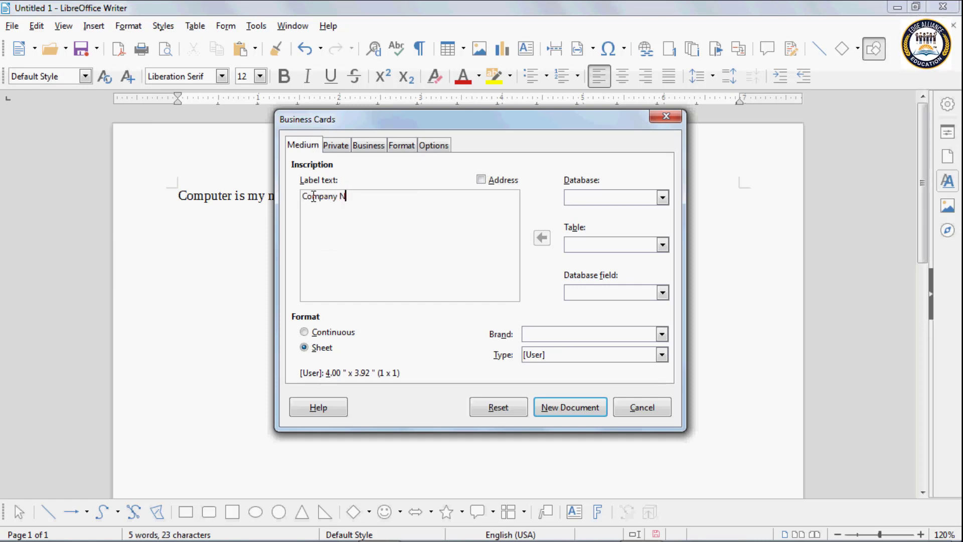
pyautogui.write('ame..............................')
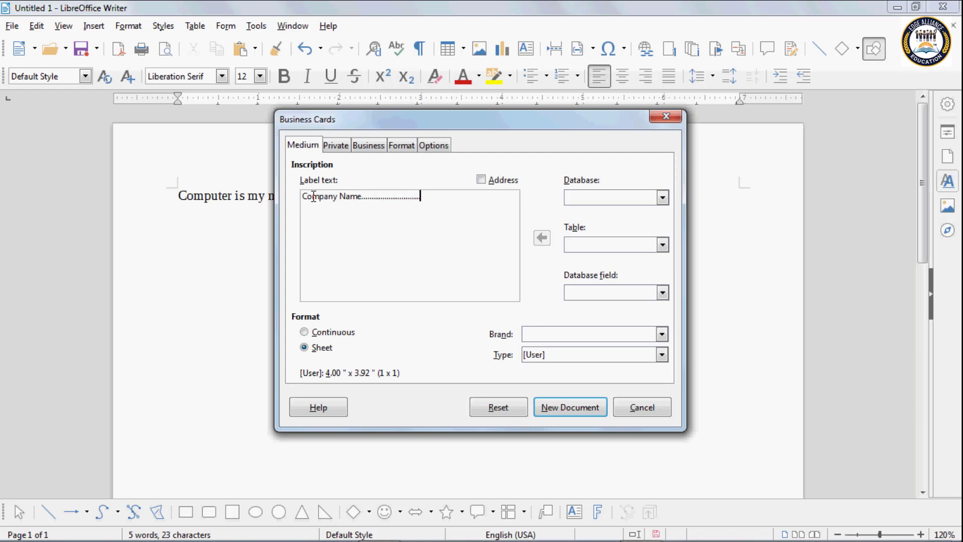
pyautogui.press('Return')
pyautogui.write('Company Add')
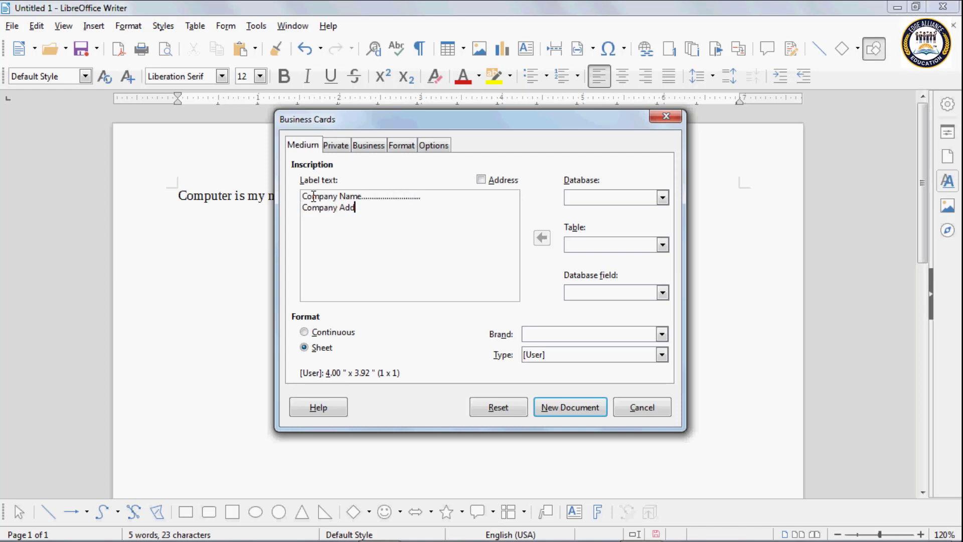
pyautogui.write('ress............................')
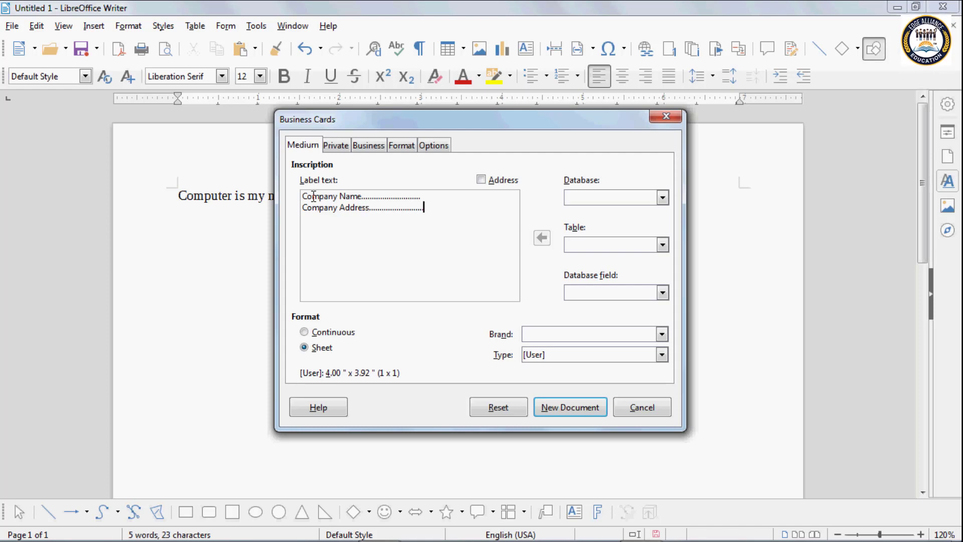
pyautogui.press('Return')
pyautogui.write('Prto')
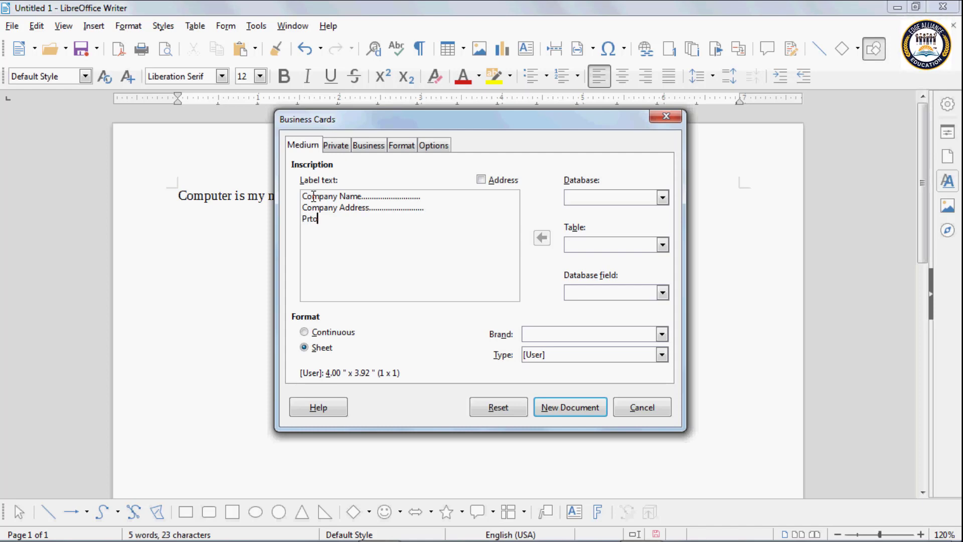
pyautogui.press('BackSpace')
pyautogui.press('BackSpace')
pyautogui.write('od')
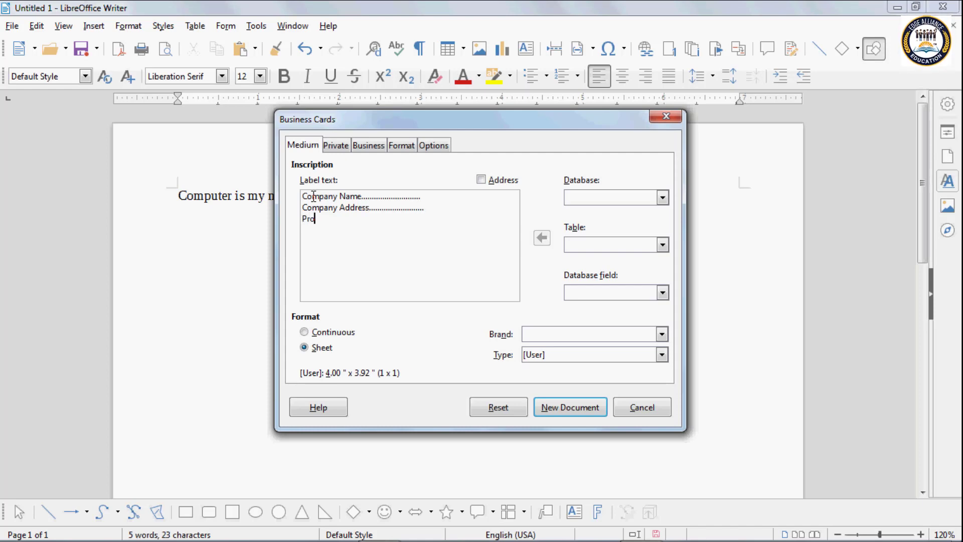
pyautogui.write('uct...')
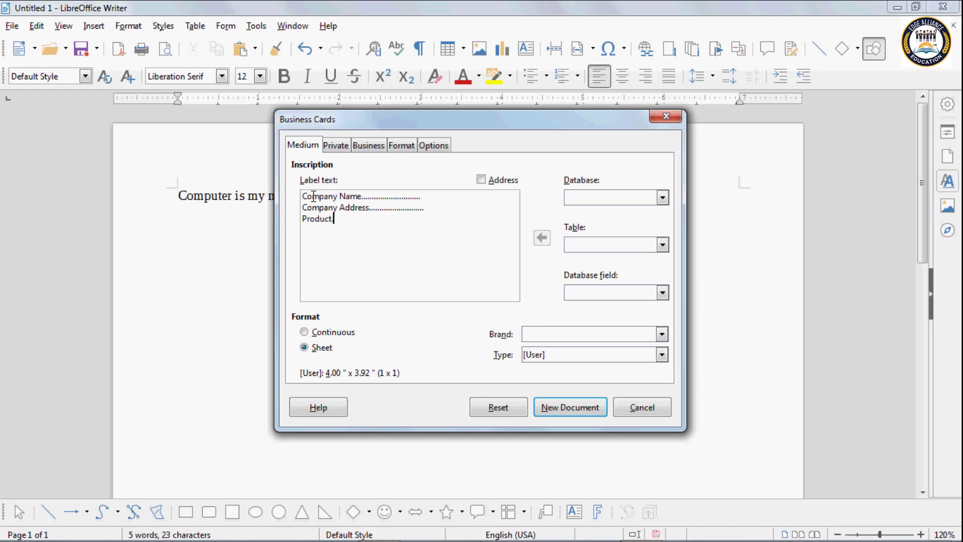
pyautogui.write('.............................')
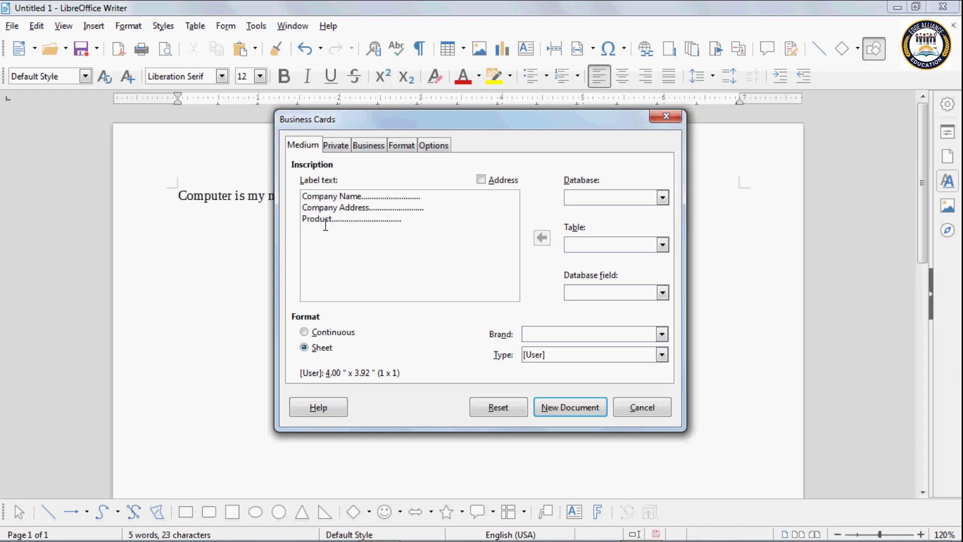
pyautogui.click(668, 117)
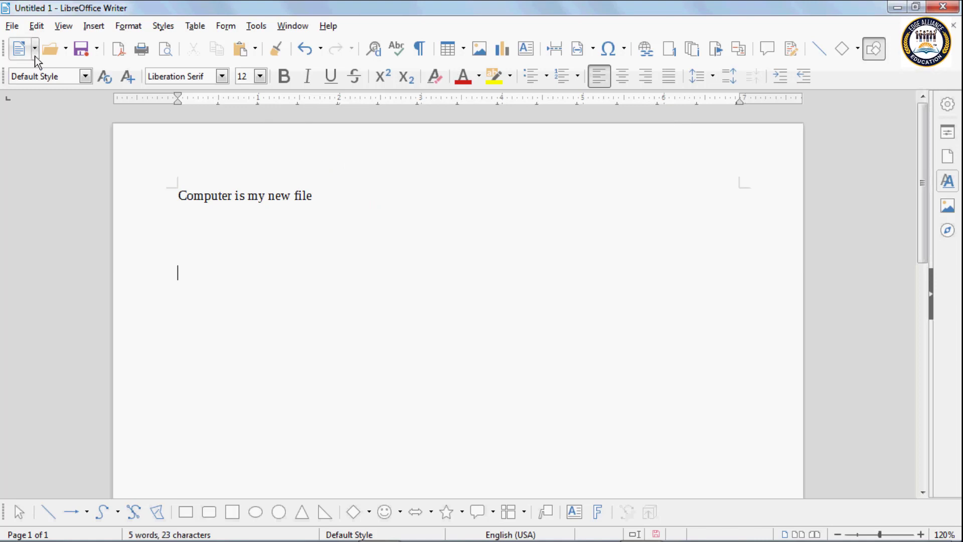
# Step: Show the New toolbar dropdown listing the document types
pyautogui.click(35, 51)
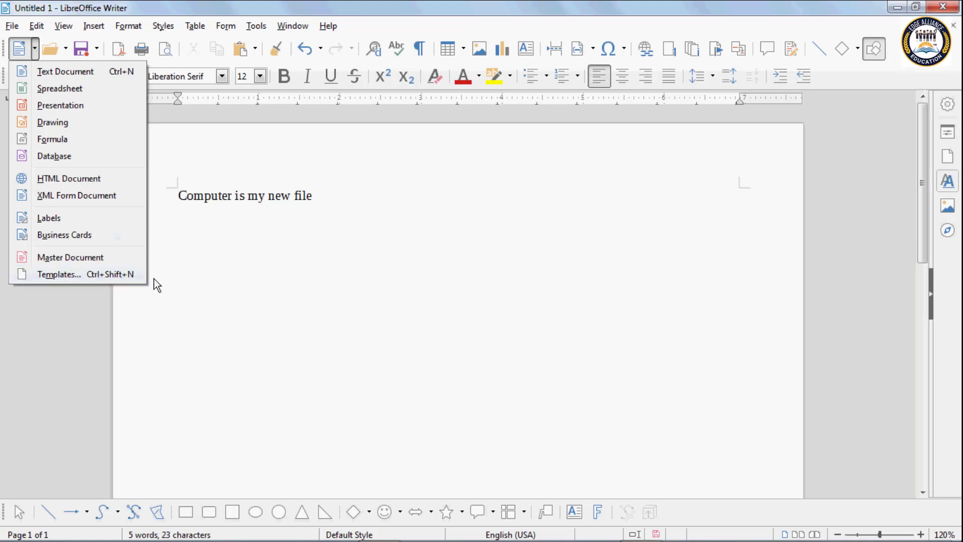
# Step: Browse the Templates dialog and open a new document from the Resume template
pyautogui.click(73, 275)
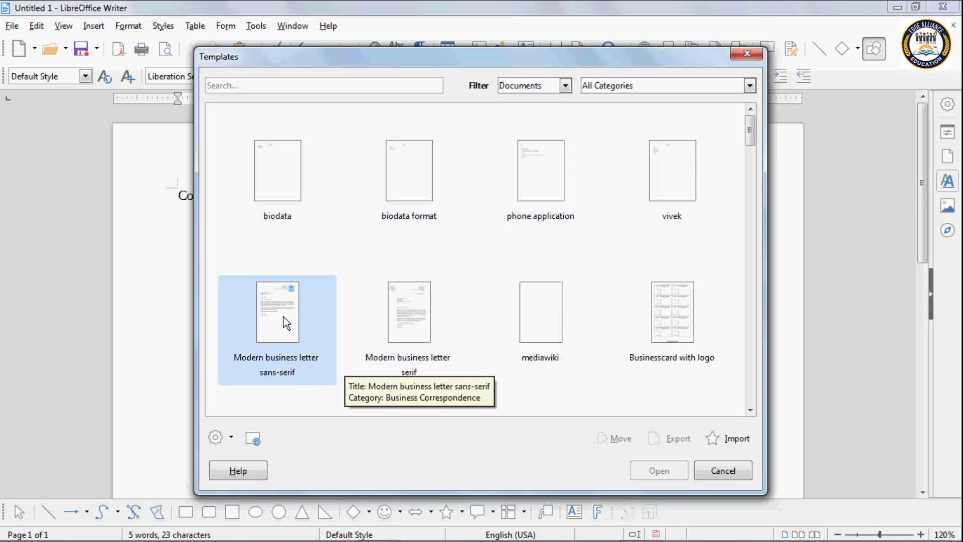
pyautogui.click(417, 315)
pyautogui.click(545, 313)
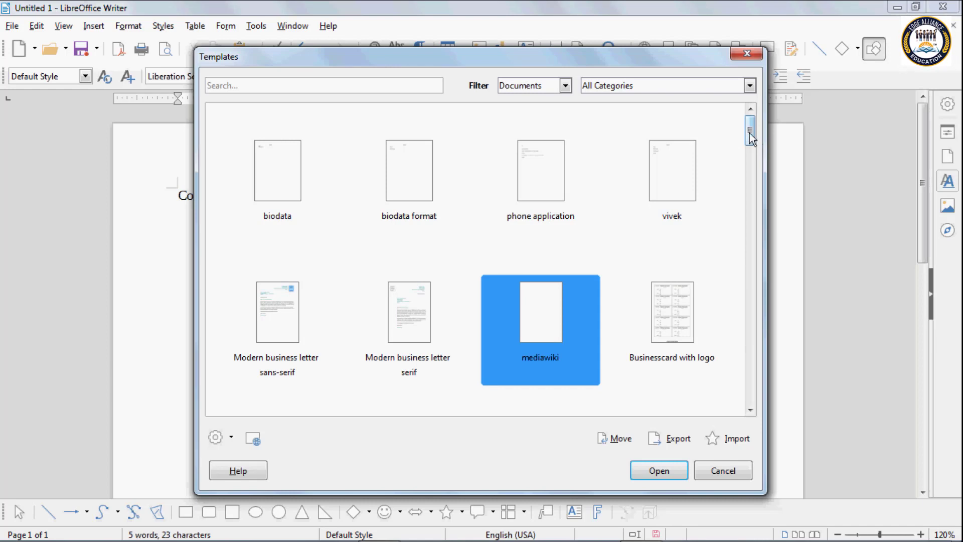
pyautogui.click(669, 308)
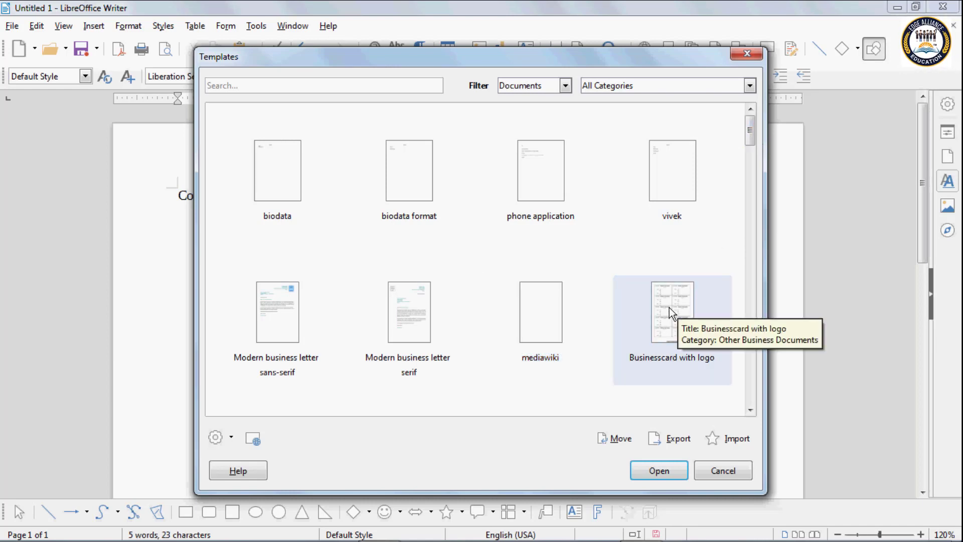
pyautogui.moveTo(754, 145); pyautogui.dragTo(755, 238)
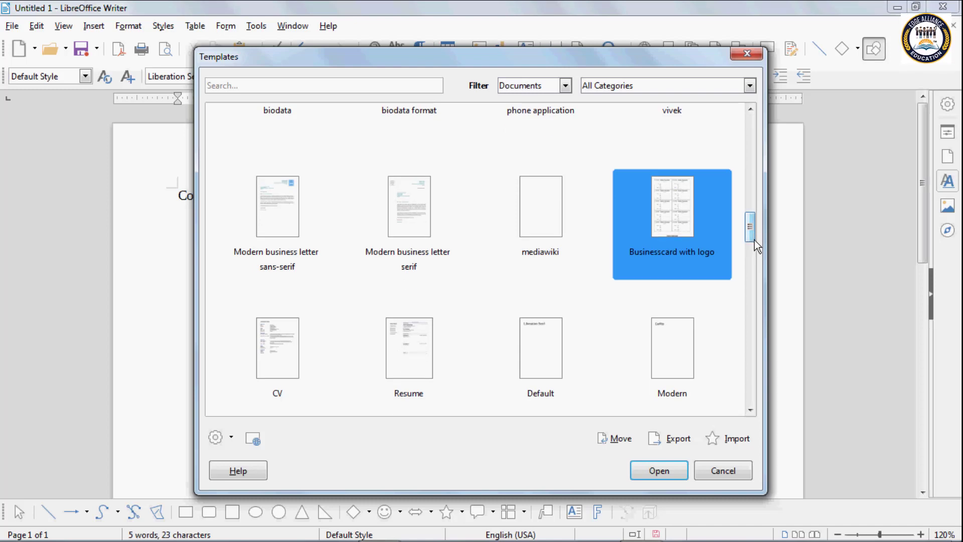
pyautogui.click(269, 343)
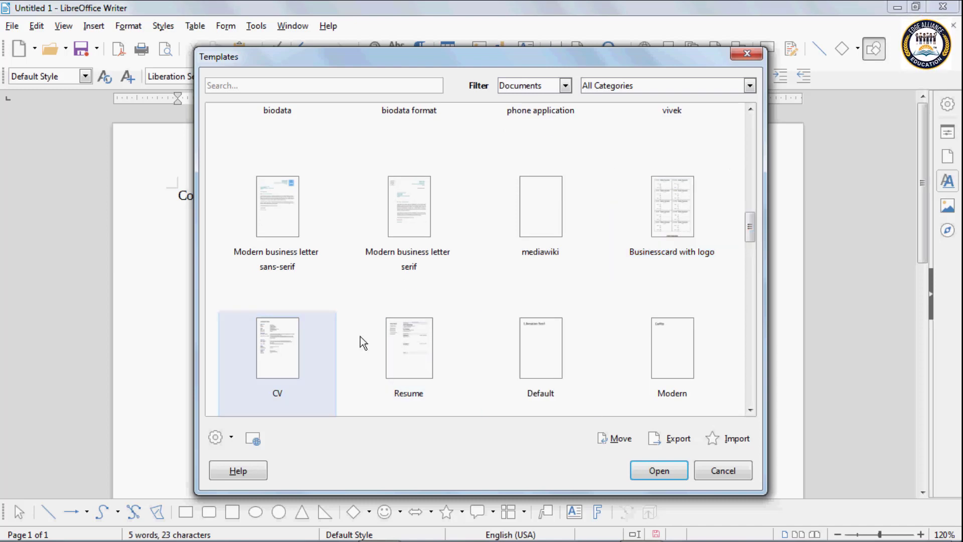
pyautogui.click(408, 328)
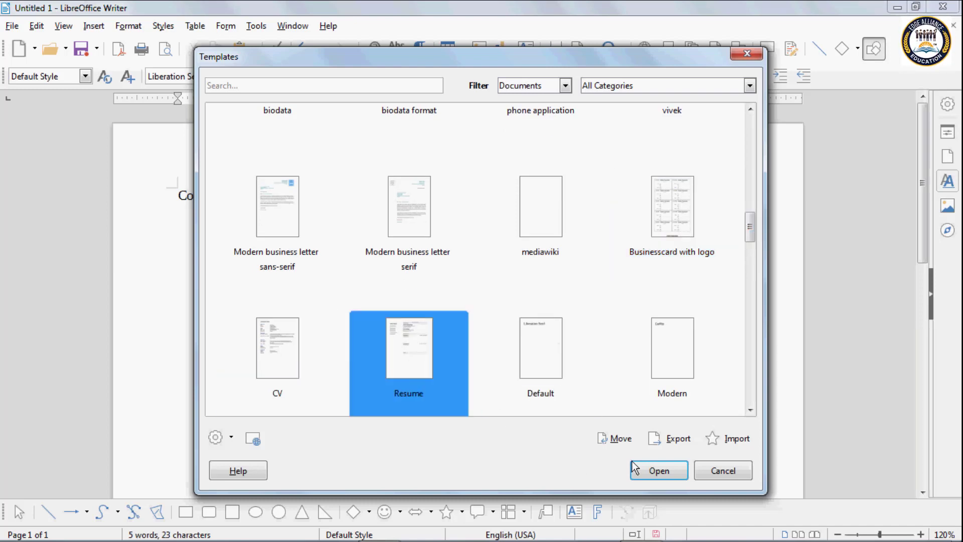
pyautogui.click(656, 469)
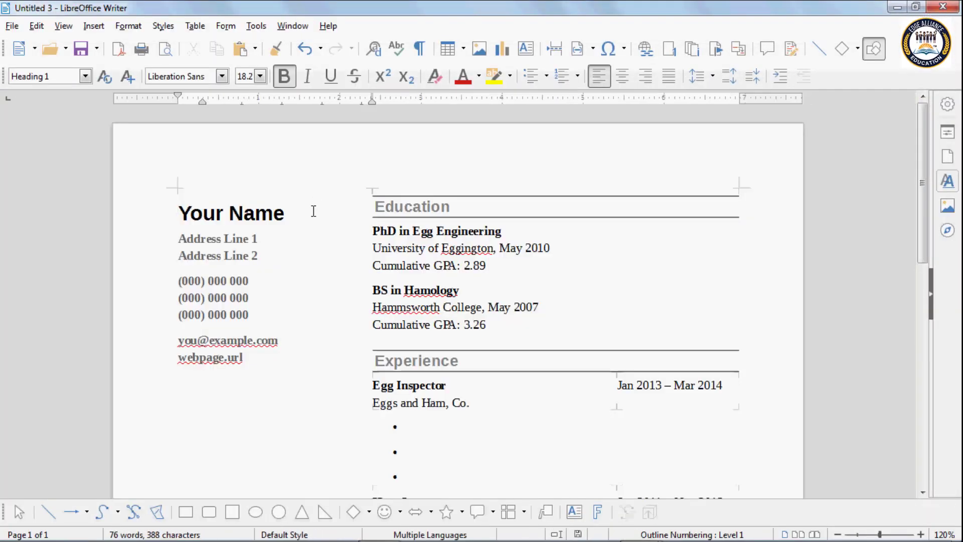
# Step: Replace the Your Name heading with the person's full name
pyautogui.click(288, 214)
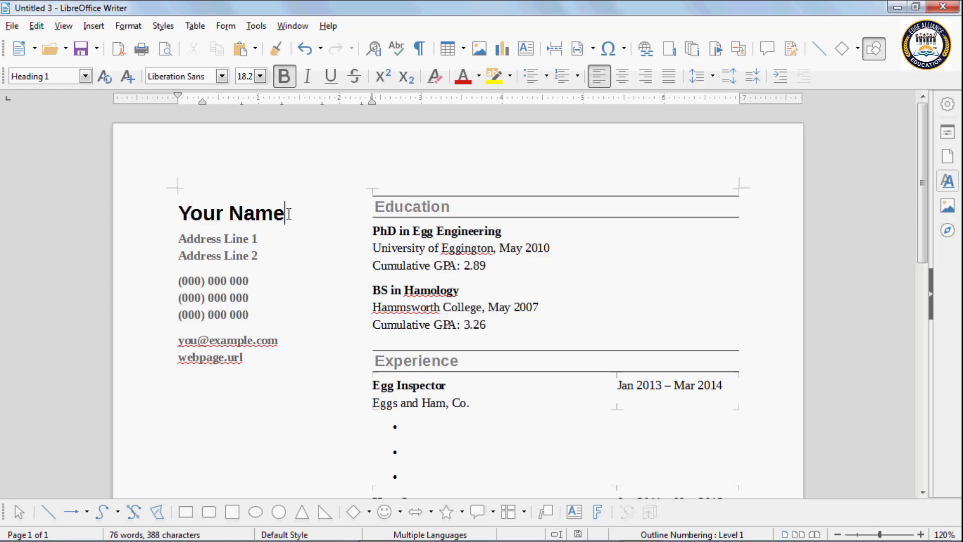
pyautogui.press('BackSpace')
pyautogui.press('BackSpace')
pyautogui.press('BackSpace')
pyautogui.press('BackSpace')
pyautogui.press('BackSpace')
pyautogui.press('BackSpace')
pyautogui.press('BackSpace')
pyautogui.press('BackSpace')
pyautogui.press('BackSpace')
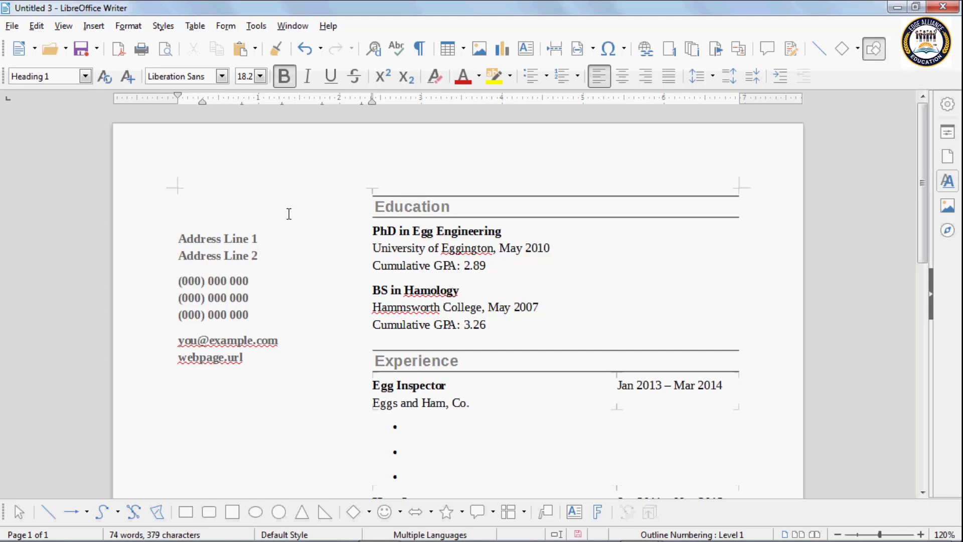
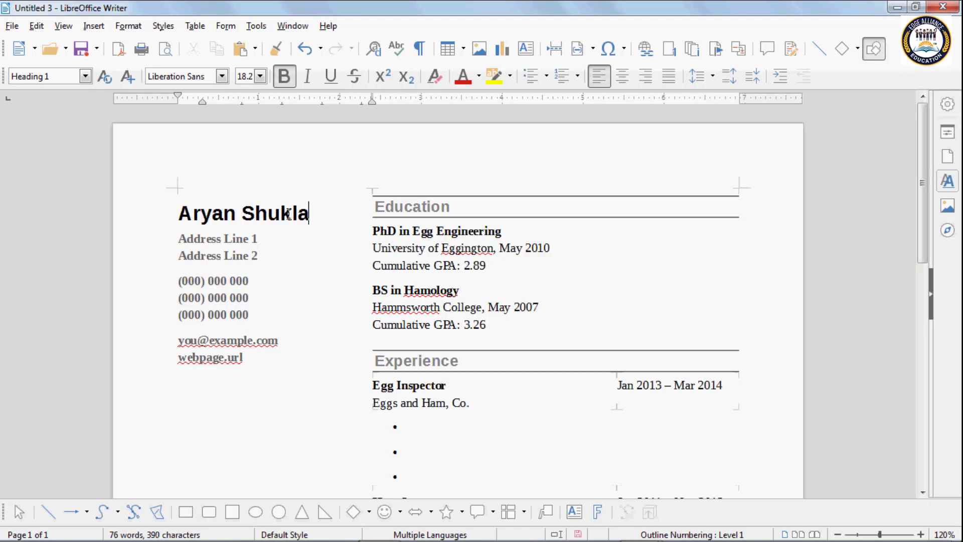
# Step: Replace Address Line 1 with the person's street address and close the document
pyautogui.click(232, 241)
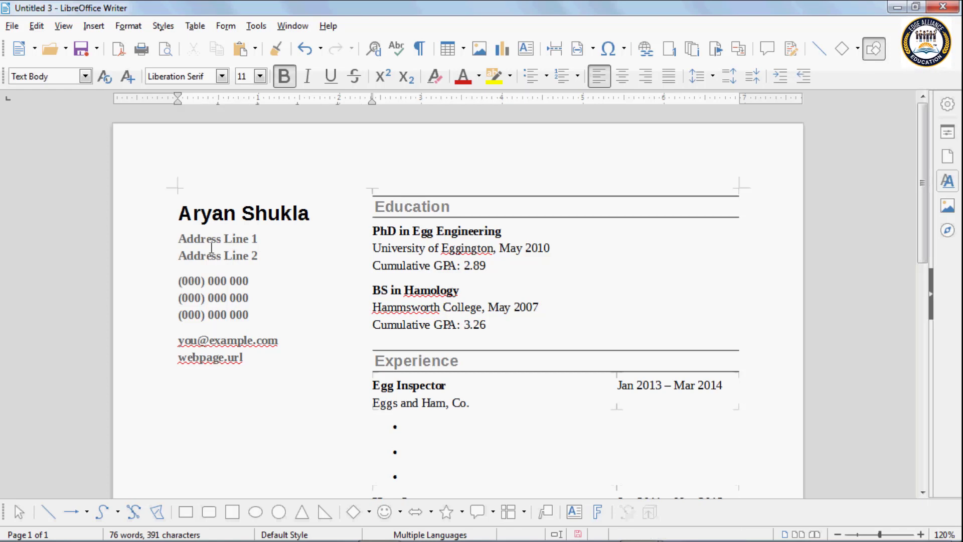
pyautogui.click(258, 239)
pyautogui.press('BackSpace')
pyautogui.press('BackSpace')
pyautogui.press('BackSpace')
pyautogui.press('BackSpace')
pyautogui.press('BackSpace')
pyautogui.press('BackSpace')
pyautogui.press('BackSpace')
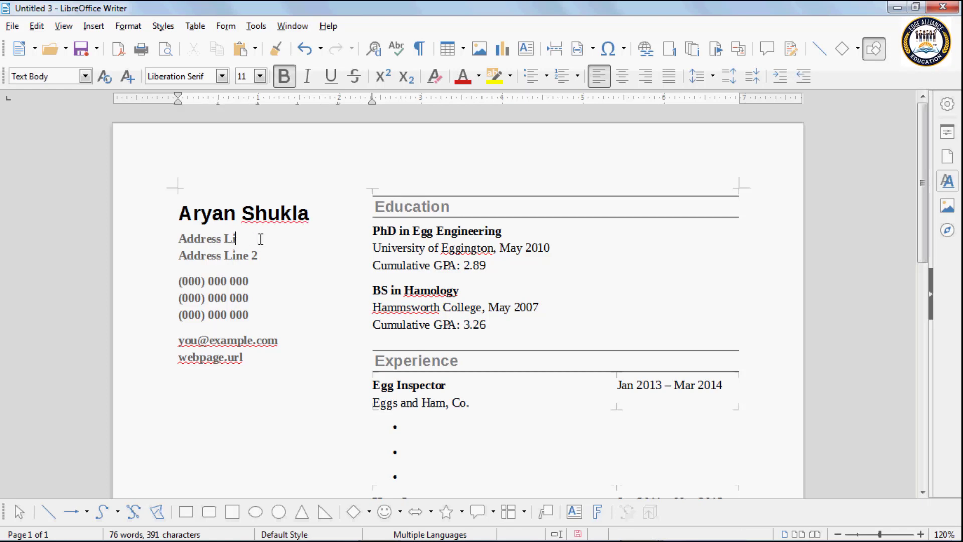
pyautogui.press('BackSpace')
pyautogui.press('BackSpace')
pyautogui.press('BackSpace')
pyautogui.press('BackSpace')
pyautogui.press('BackSpace')
pyautogui.press('BackSpace')
pyautogui.press('BackSpace')
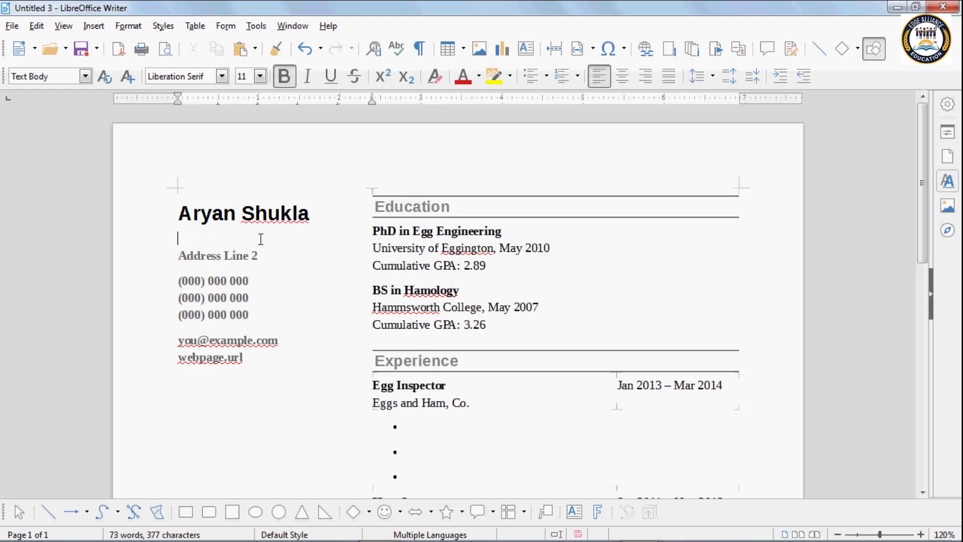
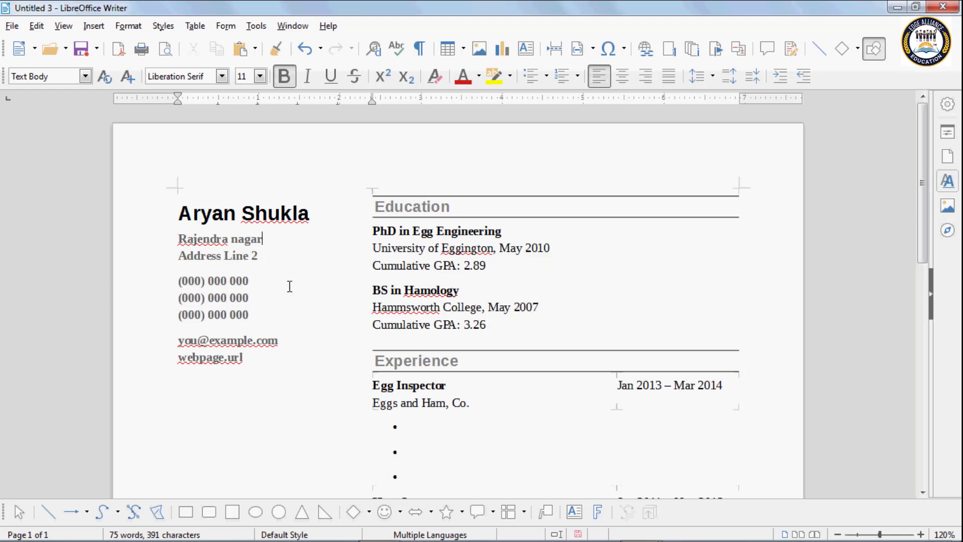
pyautogui.click(934, 10)
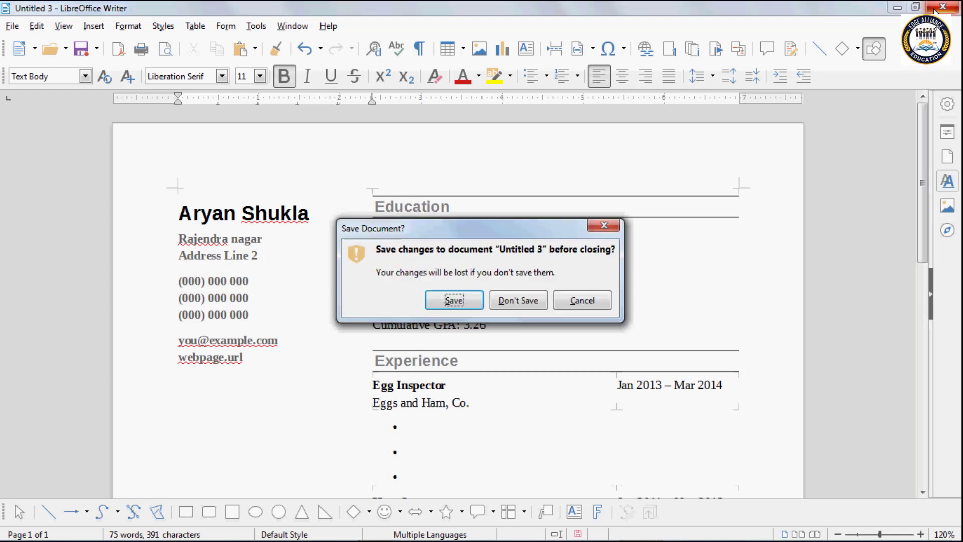
# Step: Discard the Resume's changes, then show and dismiss the New document list twice
pyautogui.click(522, 306)
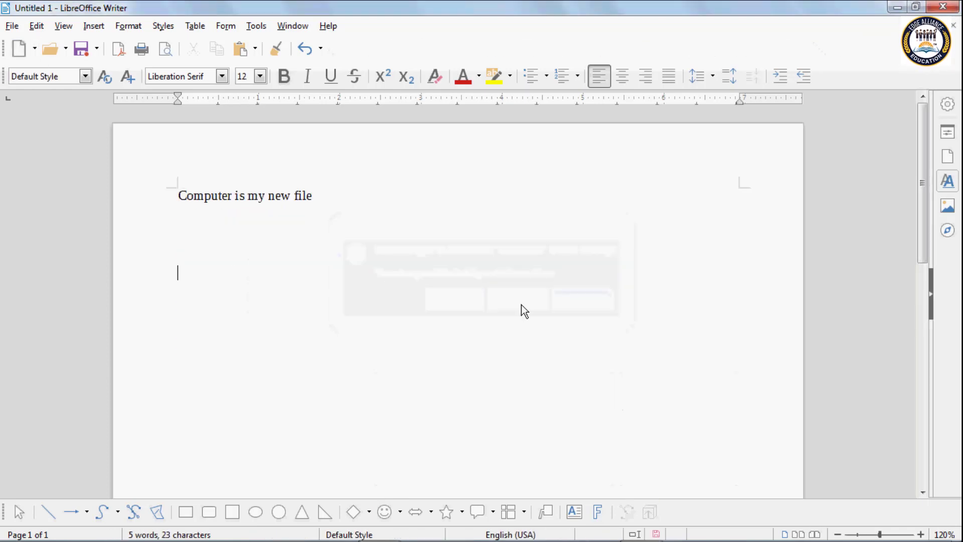
pyautogui.click(35, 50)
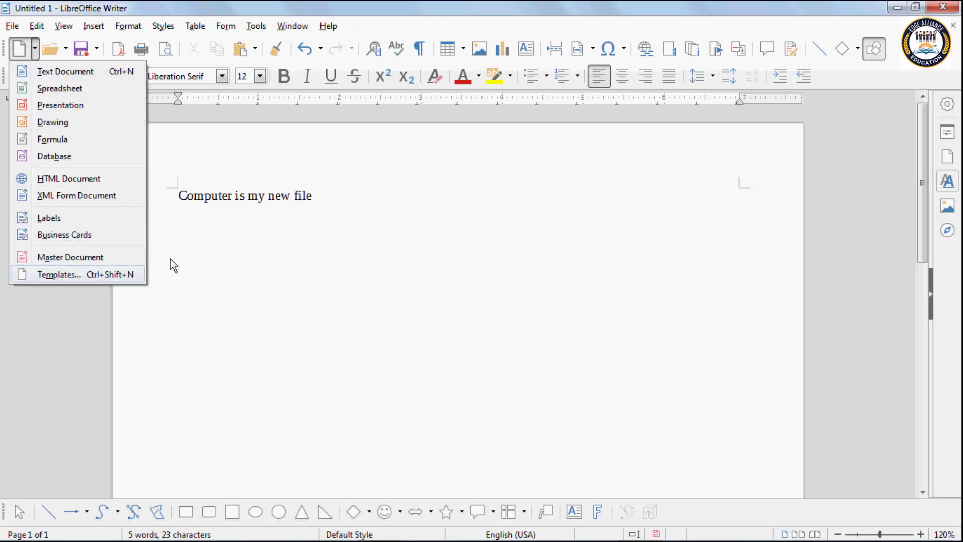
pyautogui.click(227, 243)
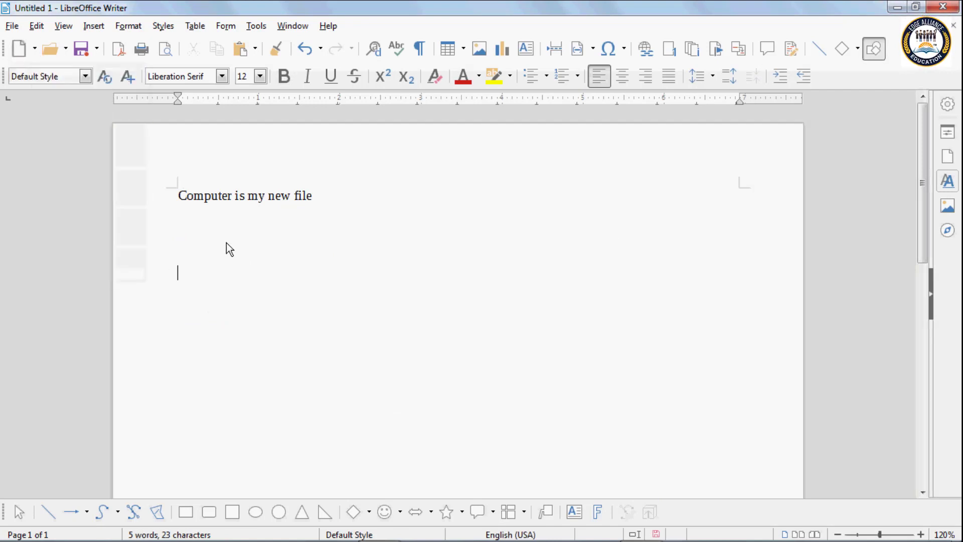
pyautogui.click(35, 49)
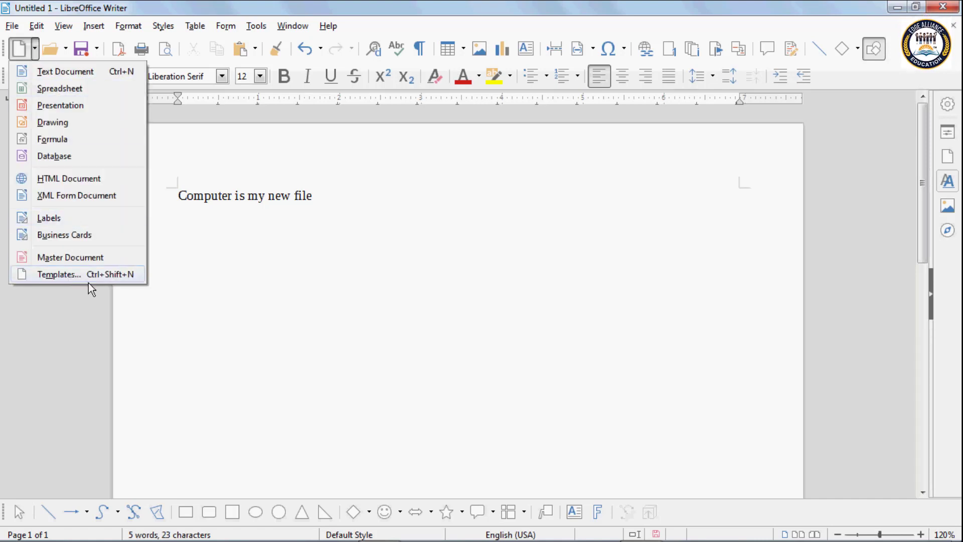
pyautogui.click(247, 266)
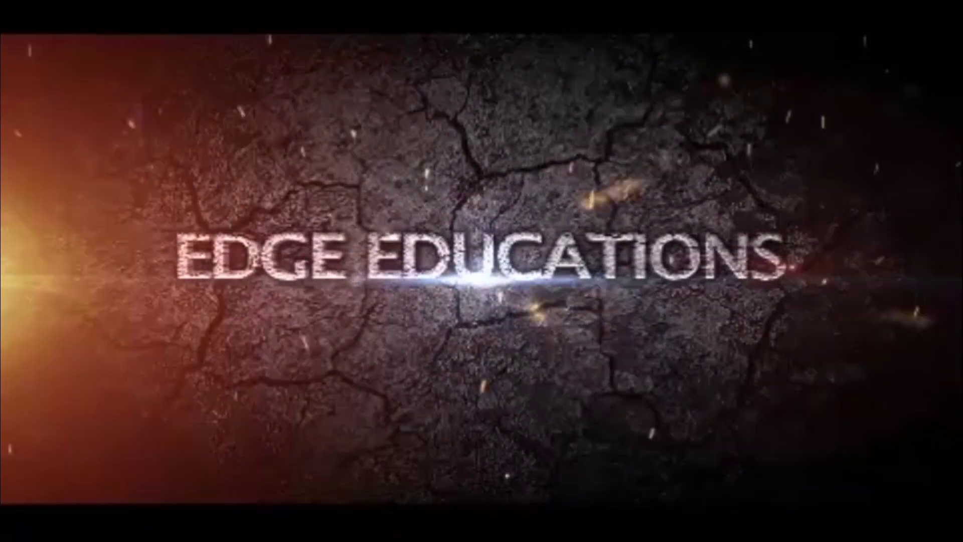